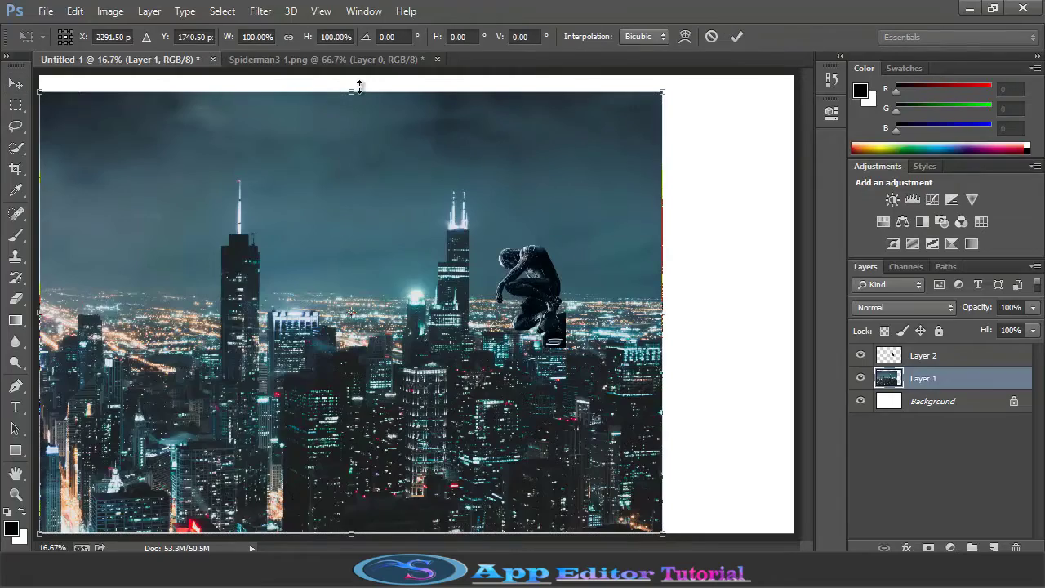
# - Stretch the city skyline layer to fill the whole canvas and apply the transformation
pyautogui.moveTo(666, 299); pyautogui.dragTo(793, 299)
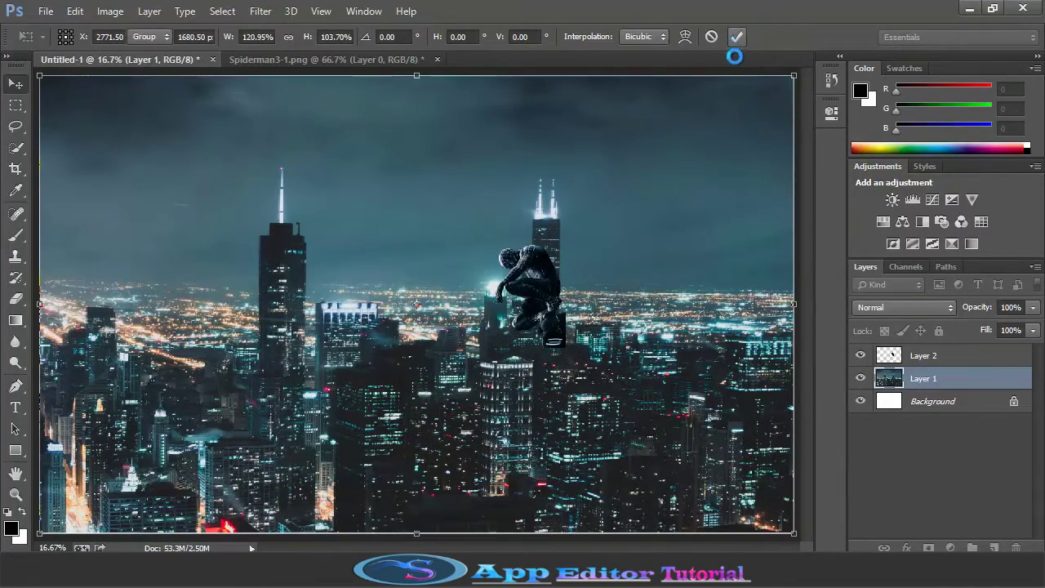
pyautogui.click(735, 36)
# - Move the Spider-Man figure to the canvas's lower-right corner and enlarge it to more than half the canvas height
pyautogui.click(912, 360)
pyautogui.moveTo(558, 346); pyautogui.dragTo(781, 494)
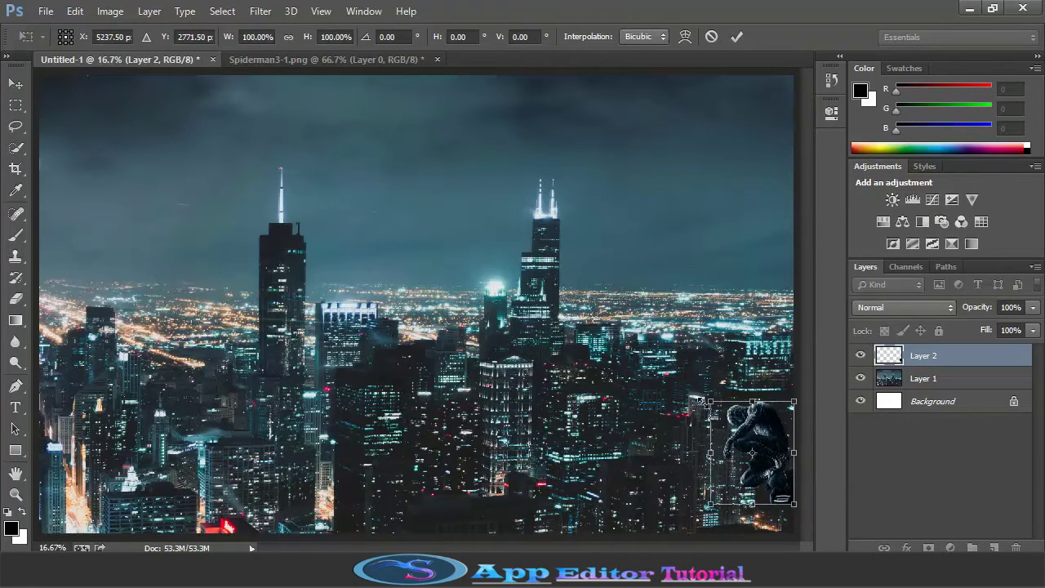
pyautogui.moveTo(711, 401); pyautogui.dragTo(547, 200)
pyautogui.press('Return')
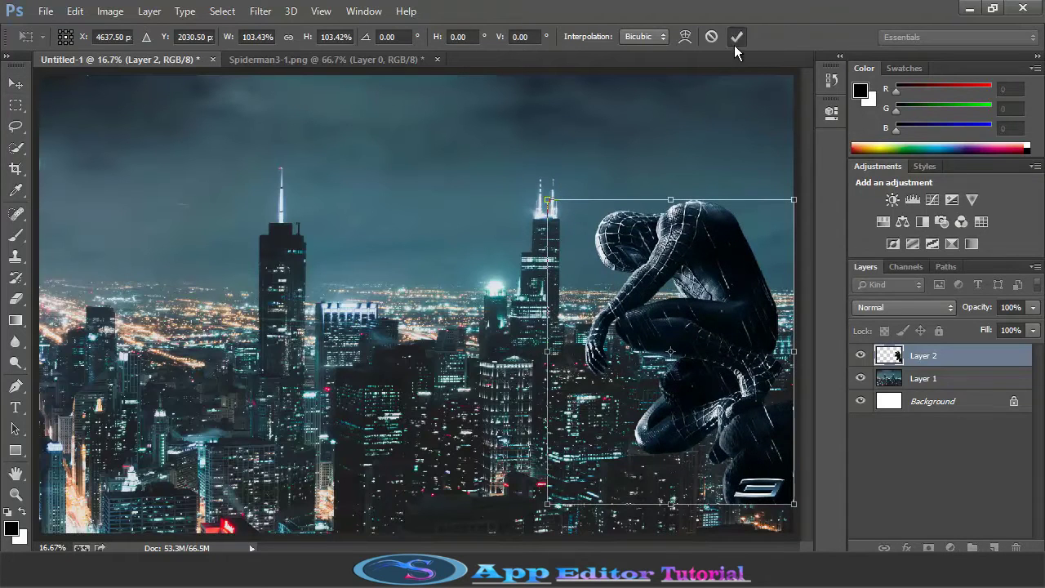
pyautogui.click(734, 45)
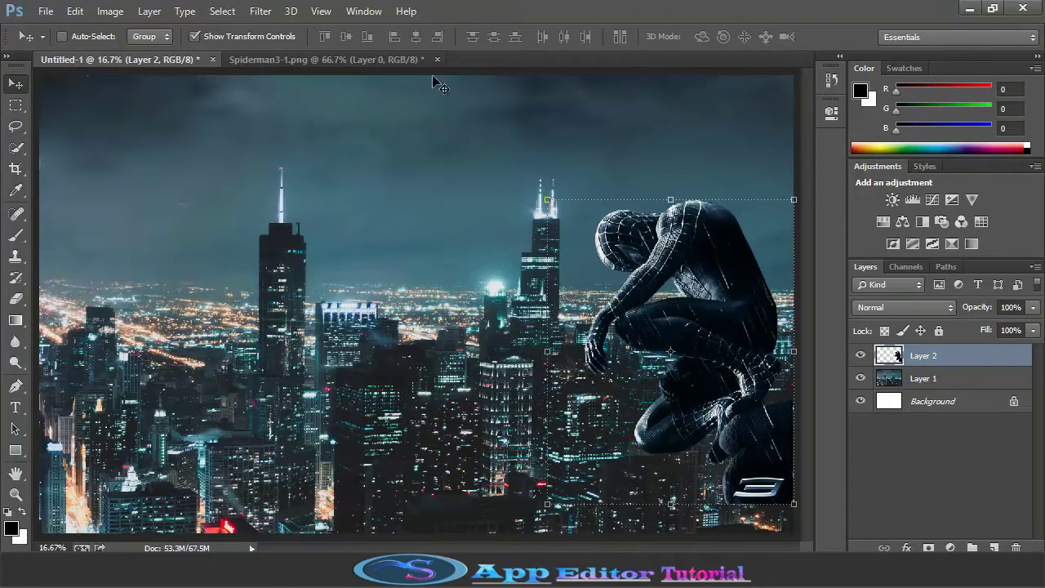
# - Close the Spiderman3-1.png document
pyautogui.click(441, 61)
pyautogui.click(436, 60)
pyautogui.click(422, 203)
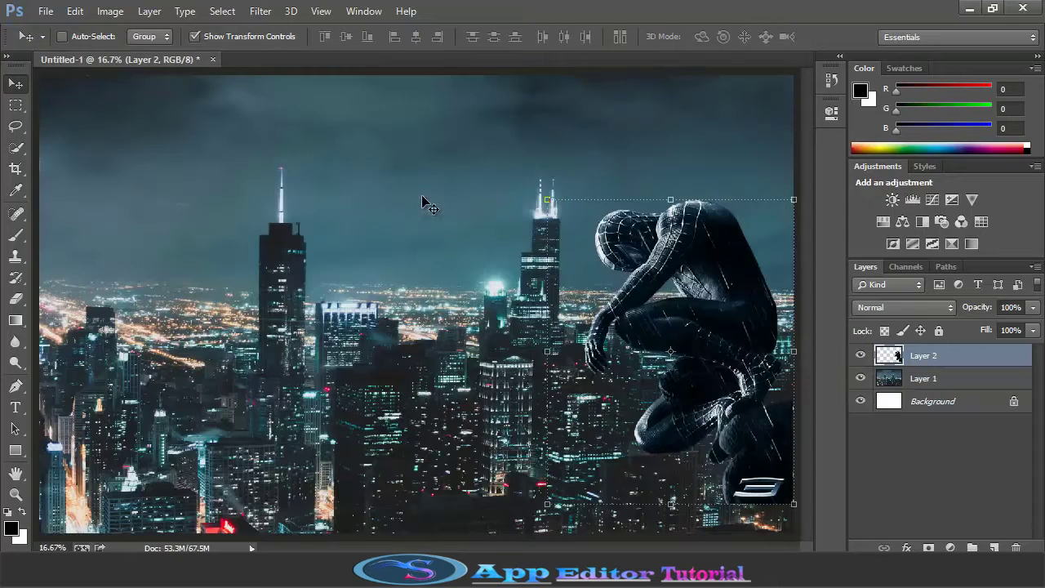
# - Apply the Camera Raw filter to the Spider-Man layer with temperature -18, tint -6 and exposure +0.30
pyautogui.click(260, 10)
pyautogui.click(312, 109)
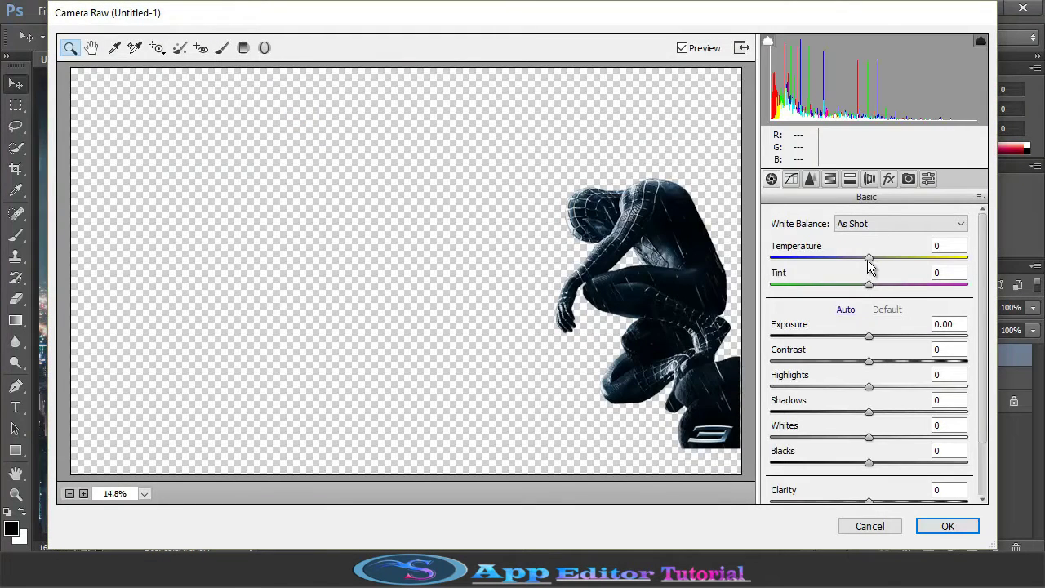
pyautogui.moveTo(868, 260)
pyautogui.mouseDown()
pyautogui.moveTo(856, 260)
pyautogui.moveTo(867, 288)
pyautogui.moveTo(850, 259)
pyautogui.mouseUp()
pyautogui.moveTo(869, 336); pyautogui.dragTo(873, 340)
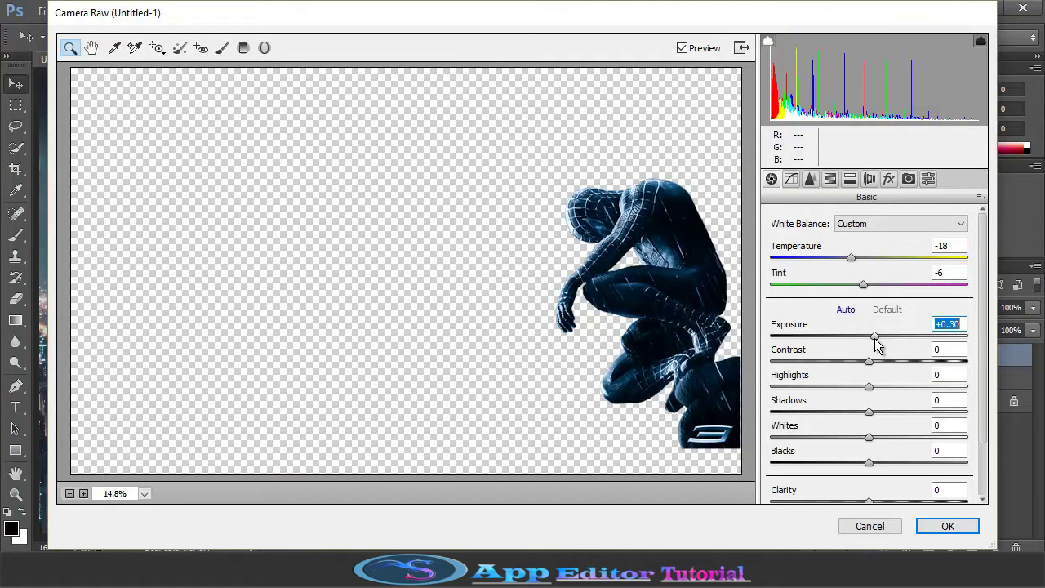
pyautogui.click(868, 441)
pyautogui.click(945, 526)
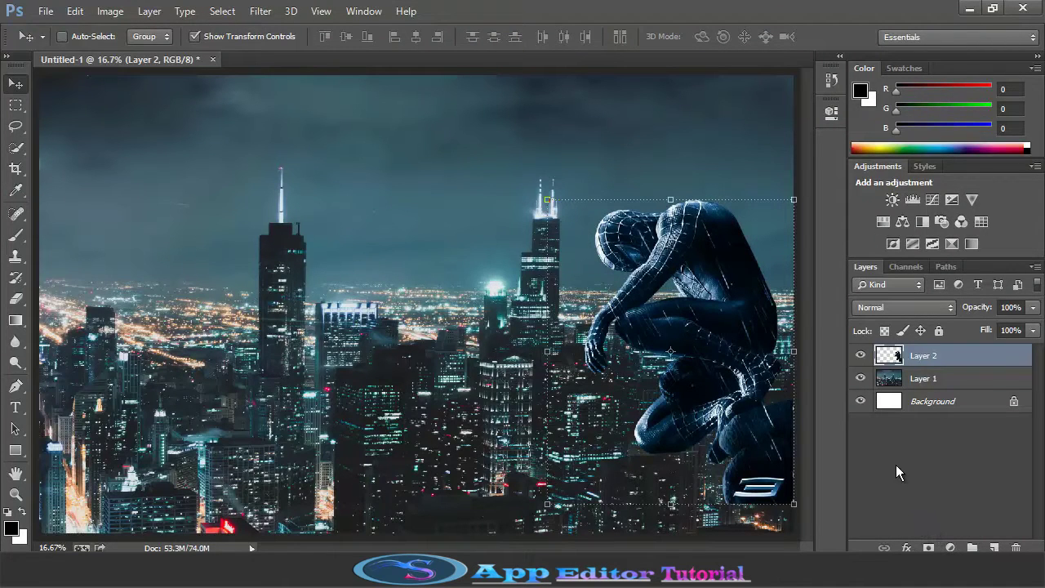
# - Try stretching the Spider-Man figure slightly downward, and undo both the stretch and the Camera Raw adjustment
pyautogui.moveTo(789, 506); pyautogui.dragTo(792, 510)
pyautogui.click(738, 36)
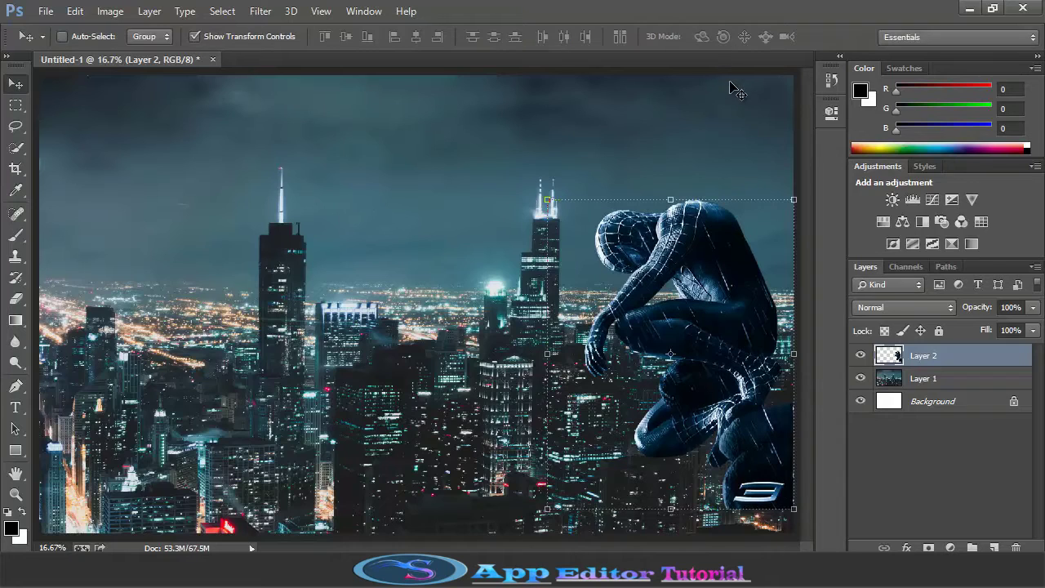
pyautogui.hotkey('ctrl', 'z')
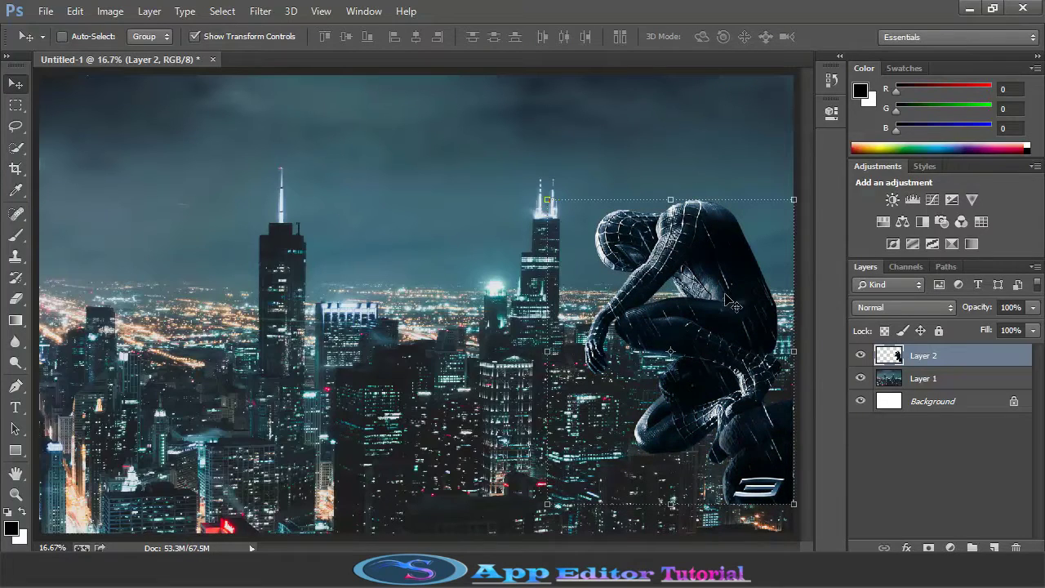
# - Open cloud_PNG10.png, smoke-path.png, rain.png, the misc_cloud_smoke_element image and the stock_premade_background31 image
pyautogui.click(45, 11)
pyautogui.click(57, 40)
pyautogui.scroll(-1, 735, 326)
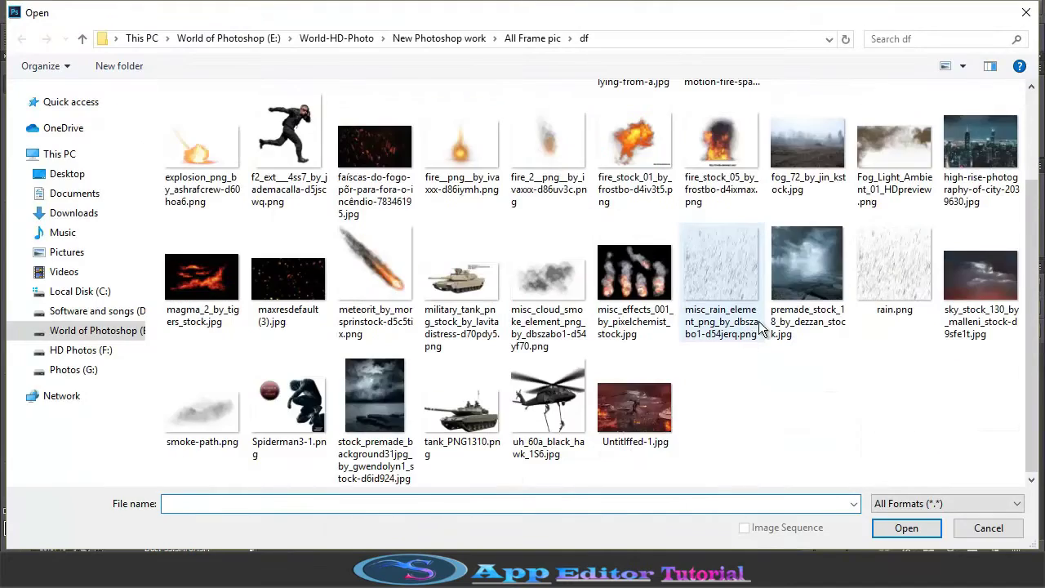
pyautogui.scroll(1, 718, 330)
pyautogui.scroll(-1, 805, 366)
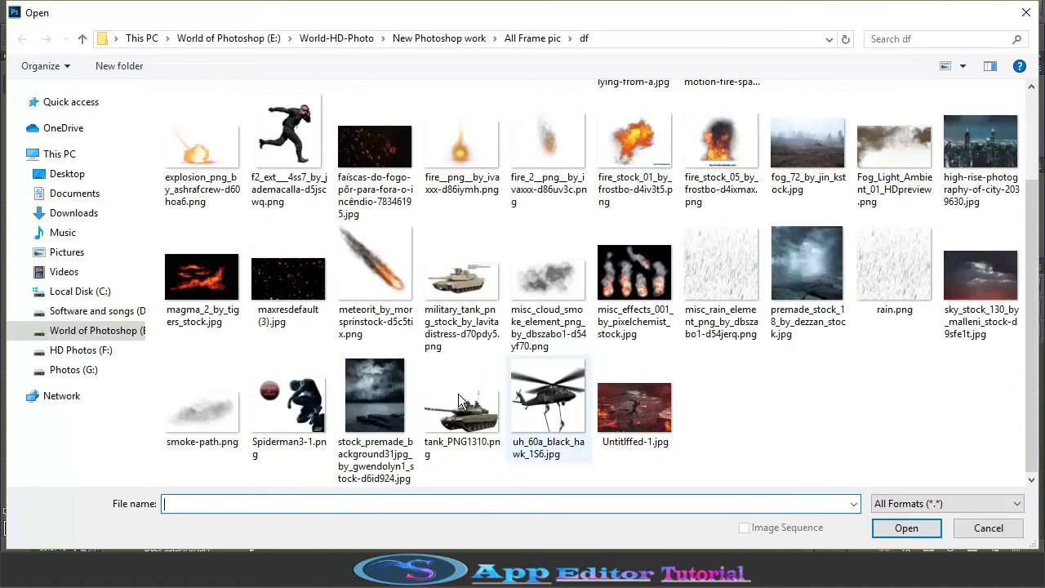
pyautogui.click(388, 403)
pyautogui.keyDown('ctrl'); pyautogui.click(214, 404); pyautogui.keyUp('ctrl')
pyautogui.keyDown('ctrl'); pyautogui.click(547, 281); pyautogui.keyUp('ctrl')
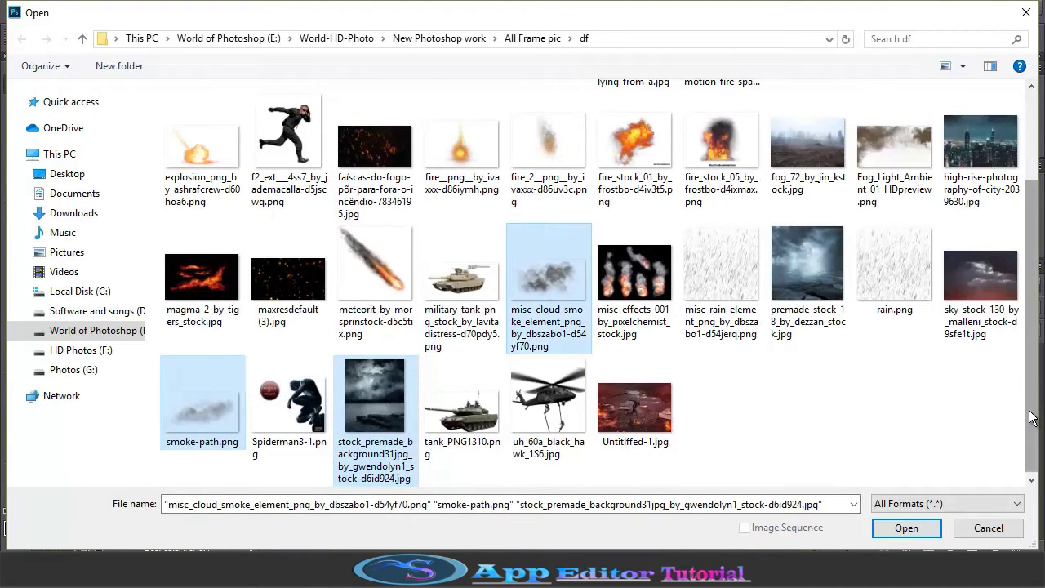
pyautogui.scroll(1, 1039, 335)
pyautogui.keyDown('ctrl'); pyautogui.click(376, 135); pyautogui.keyUp('ctrl')
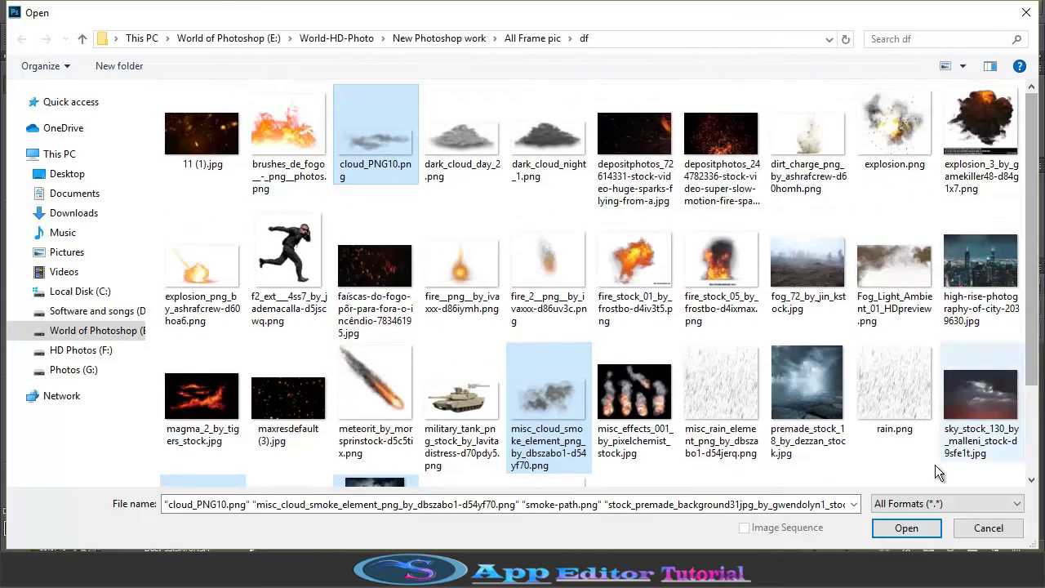
pyautogui.click(906, 528)
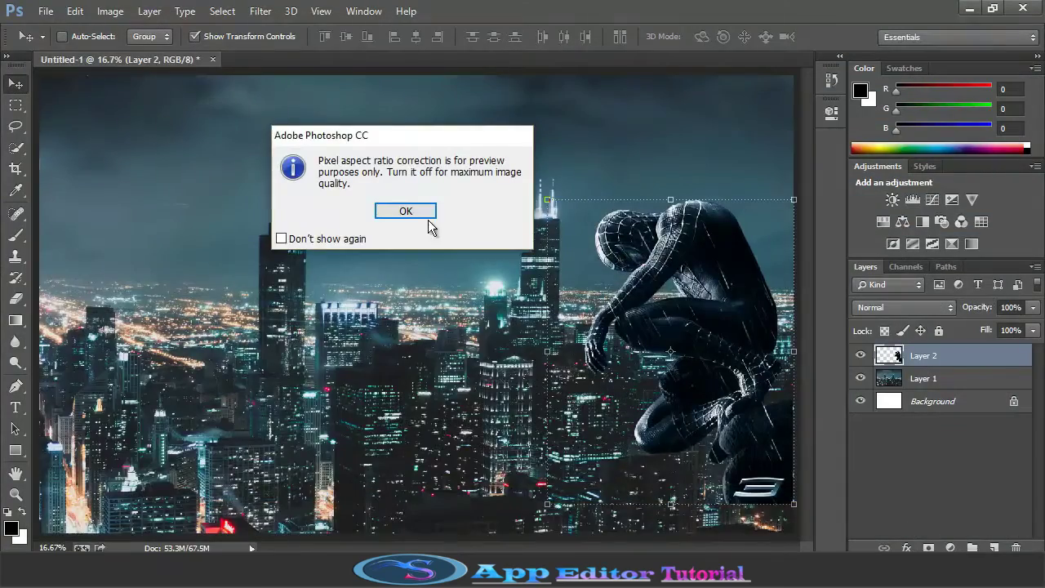
pyautogui.click(409, 213)
# - Copy a full-width rectangle of the rocky shore from the stock_premade_background31 image and close that document
pyautogui.click(219, 59)
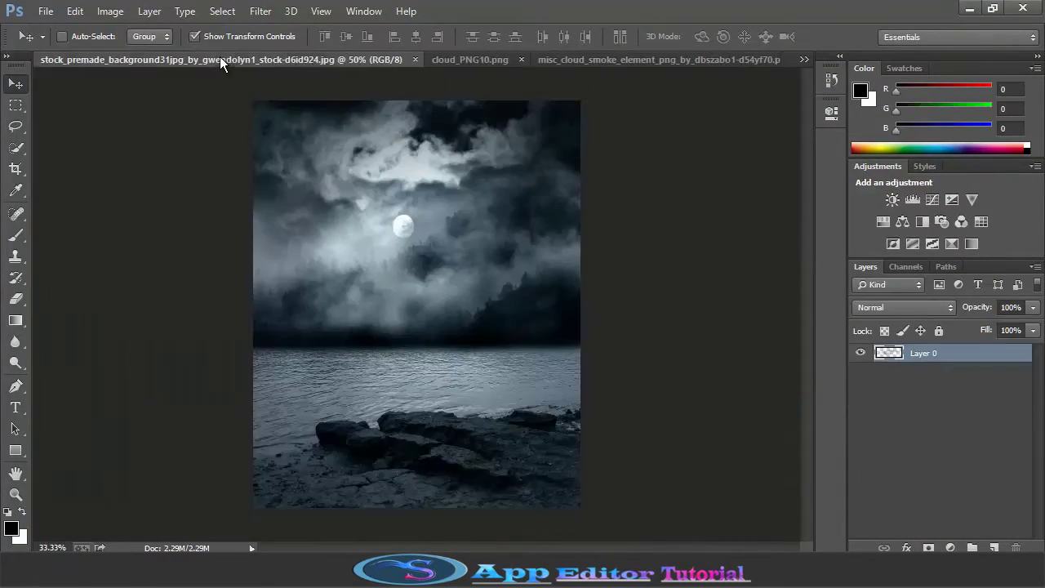
pyautogui.press('m')
pyautogui.moveTo(242, 386); pyautogui.dragTo(596, 506)
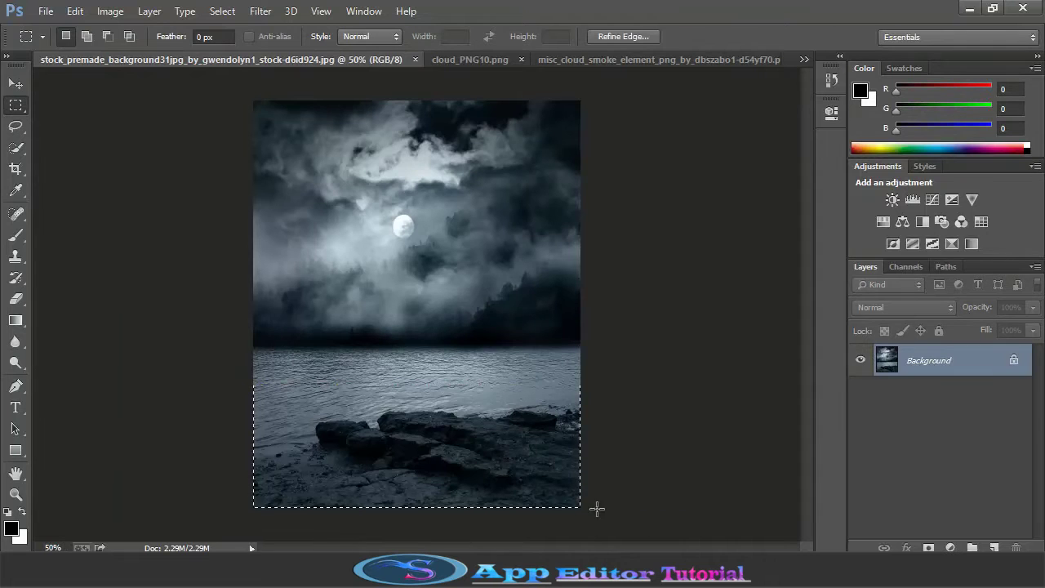
pyautogui.click(74, 11)
pyautogui.click(91, 175)
pyautogui.hotkey('ctrl', 'w')
pyautogui.click(434, 201)
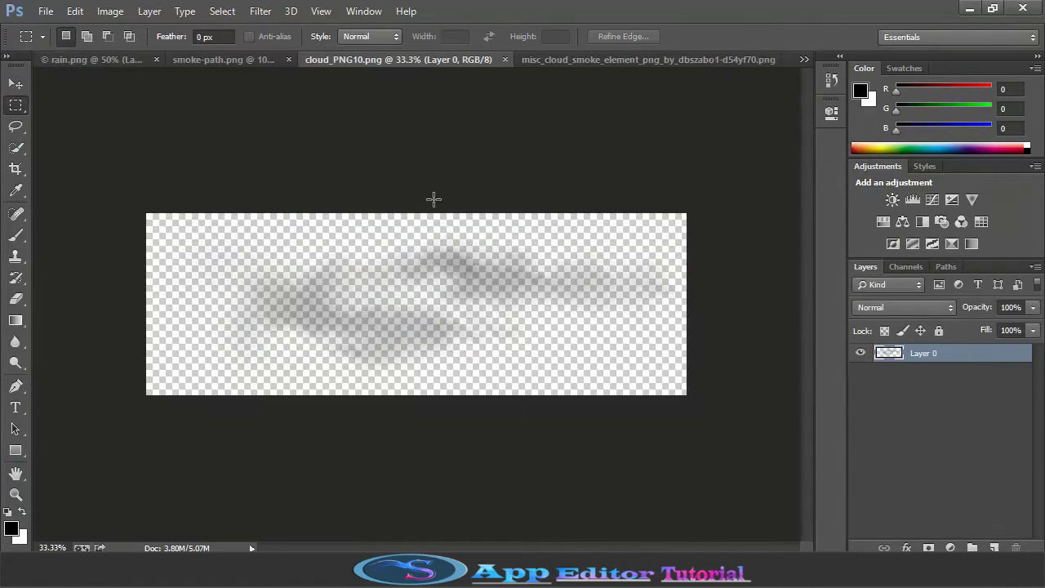
# - Paste the rocky shore into Untitled-1 and move it to the canvas's lower-left corner
pyautogui.click(805, 60)
pyautogui.click(731, 64)
pyautogui.click(75, 10)
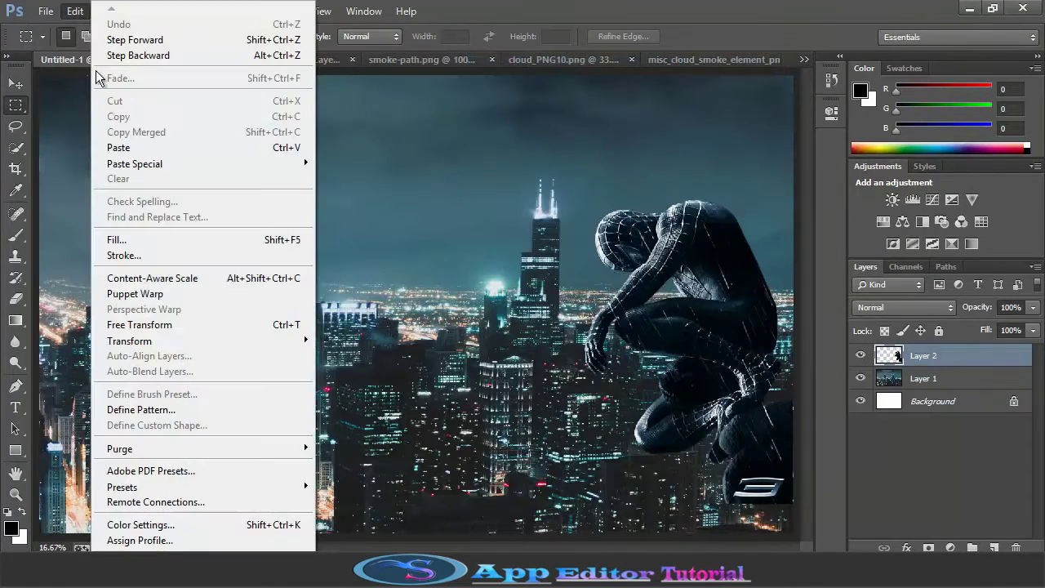
pyautogui.click(91, 144)
pyautogui.press('v')
pyautogui.moveTo(455, 323); pyautogui.dragTo(94, 455)
# - Stretch the pasted rocky shore across the full canvas width and make it taller to form the foreground
pyautogui.hotkey('ctrl', 't')
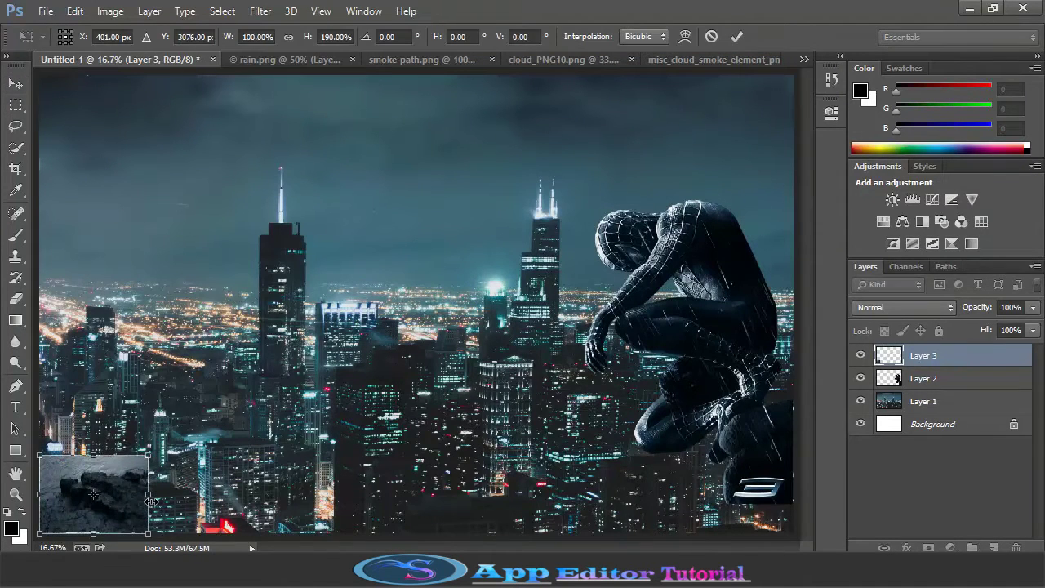
pyautogui.moveTo(149, 494); pyautogui.dragTo(793, 494)
pyautogui.moveTo(418, 535); pyautogui.dragTo(418, 540)
pyautogui.moveTo(418, 455); pyautogui.dragTo(418, 420)
pyautogui.click(735, 36)
# - Place the Spider-Man layer above the rocky shore layer and add layer masks to Layer 2, Layer 1 and Layer 3
pyautogui.moveTo(924, 382); pyautogui.dragTo(923, 349)
pyautogui.click(927, 547)
pyautogui.click(923, 401)
pyautogui.click(923, 544)
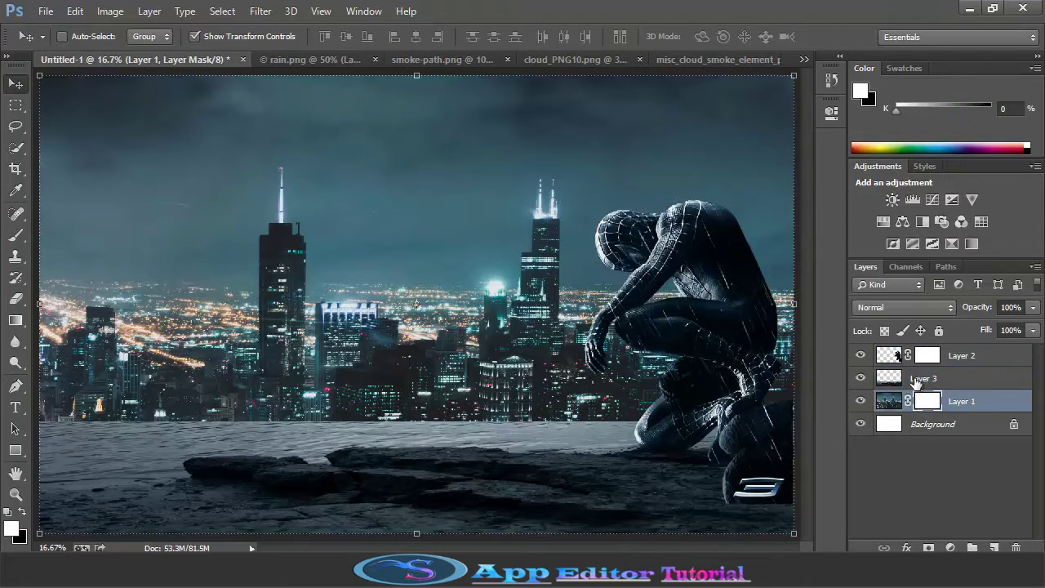
pyautogui.hotkey('alt', ']')
pyautogui.click(920, 545)
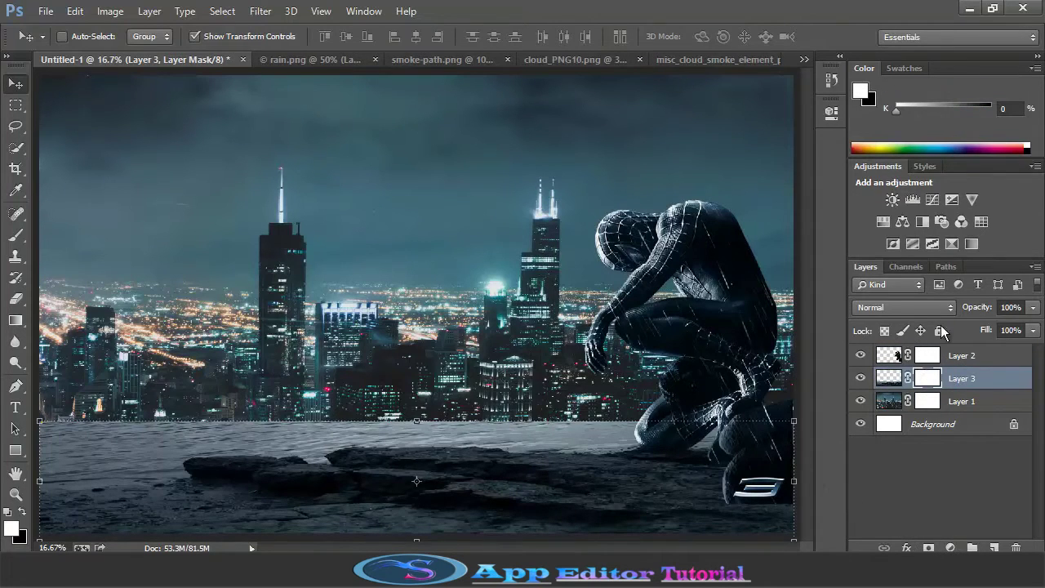
# - Nudge the Spider-Man figure slightly upward with Free Transform
pyautogui.click(951, 355)
pyautogui.hotkey('ctrl', 't')
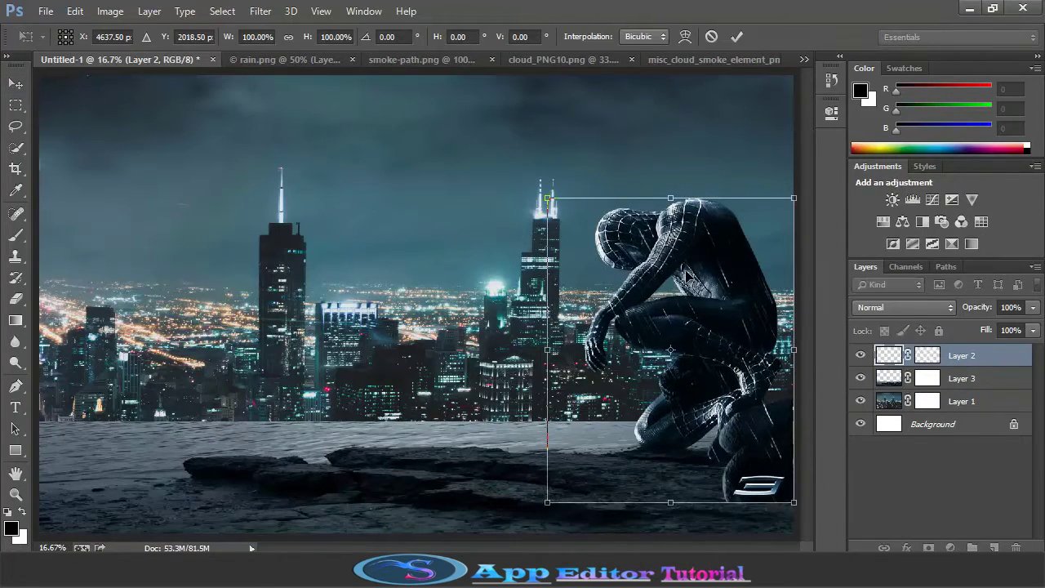
pyautogui.press('Return')
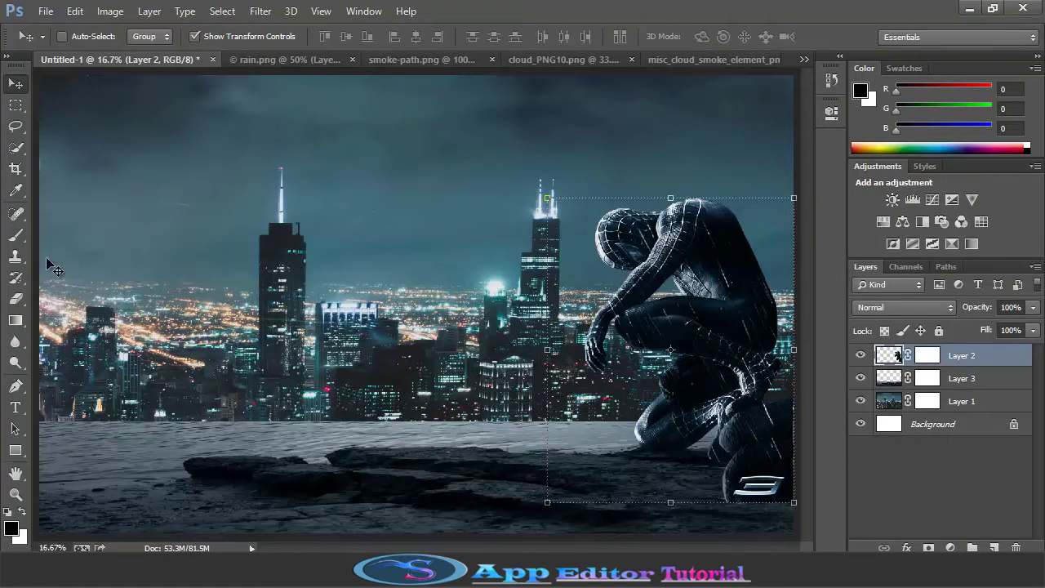
# - Erase the logo and the base beneath the Spider-Man figure with a 296 px Eraser
pyautogui.click(16, 235)
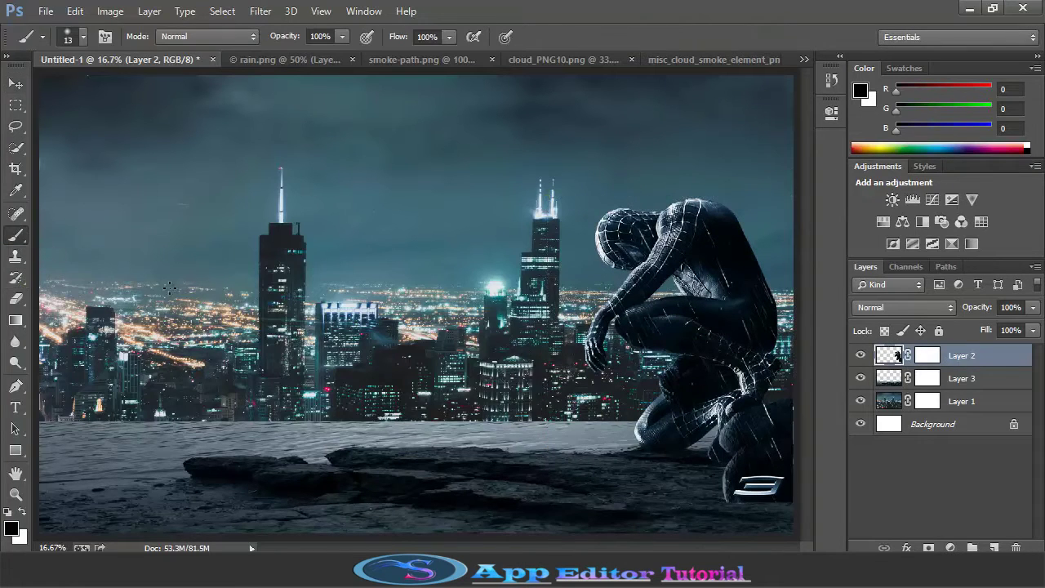
pyautogui.click(82, 37)
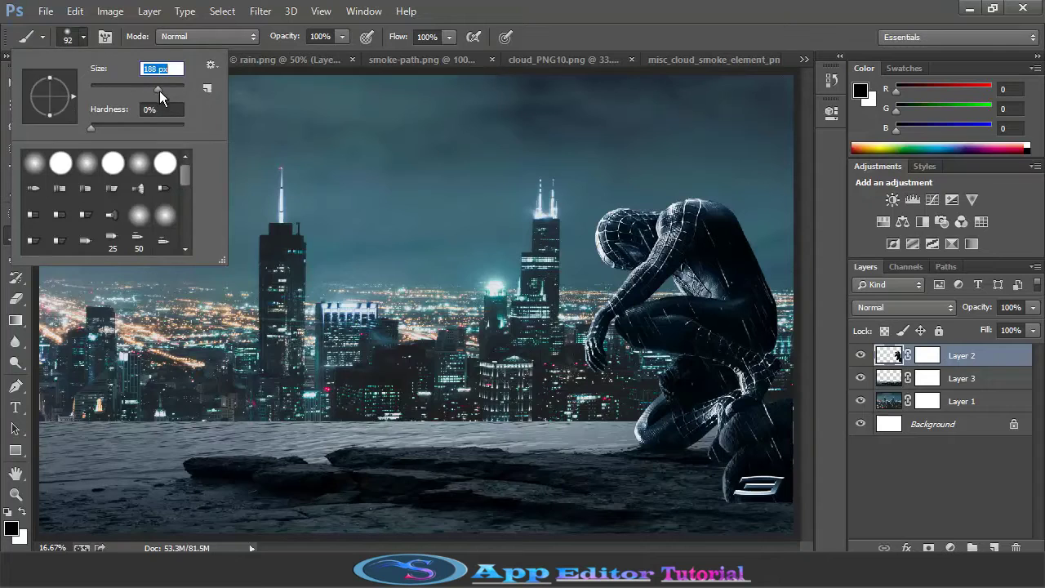
pyautogui.press('Return')
pyautogui.moveTo(767, 498)
pyautogui.mouseDown()
pyautogui.moveTo(716, 490)
pyautogui.moveTo(753, 502)
pyautogui.moveTo(795, 492)
pyautogui.moveTo(719, 500)
pyautogui.mouseUp()
pyautogui.press('e')
pyautogui.click(82, 36)
pyautogui.press('Return')
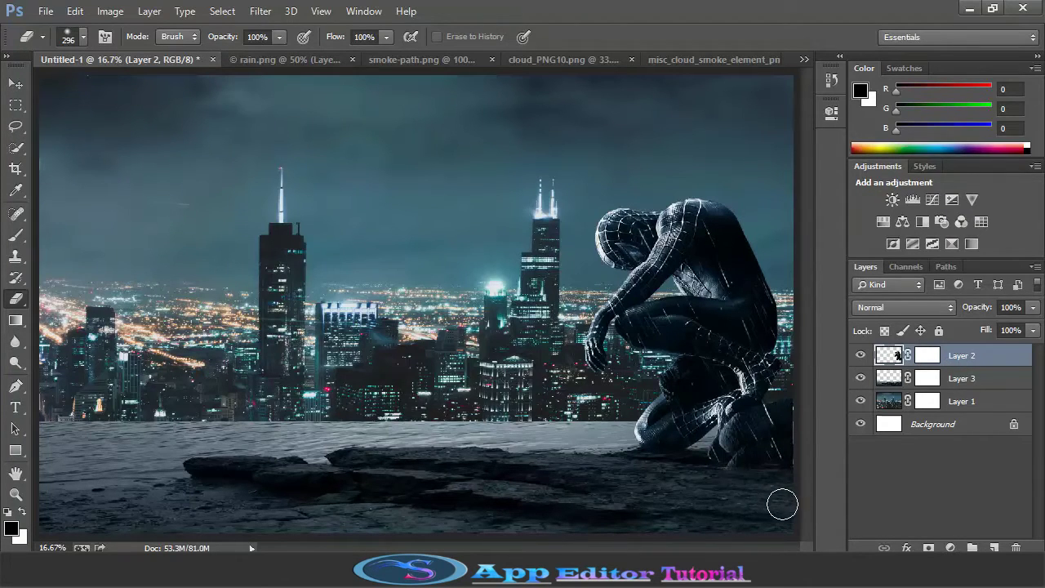
# - Hide the Spider-Man layer and erase the upper edge of the rocky shore on Layer 3 to blend it into the city
pyautogui.click(888, 378)
pyautogui.moveTo(351, 425)
pyautogui.mouseDown()
pyautogui.moveTo(70, 420)
pyautogui.moveTo(371, 422)
pyautogui.mouseUp()
pyautogui.click(860, 355)
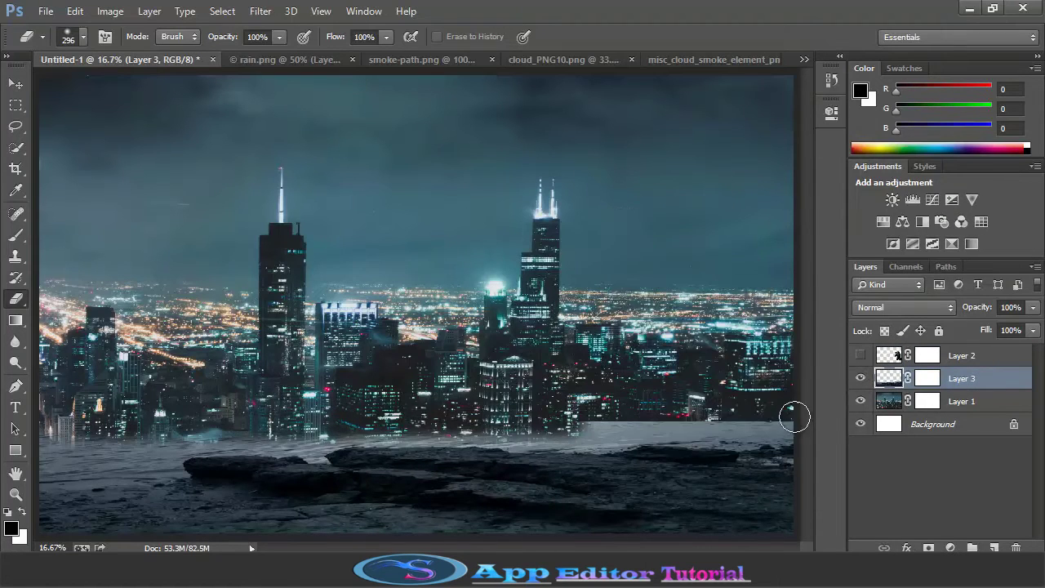
pyautogui.moveTo(795, 416)
pyautogui.mouseDown()
pyautogui.moveTo(157, 438)
pyautogui.moveTo(33, 455)
pyautogui.moveTo(119, 454)
pyautogui.moveTo(160, 468)
pyautogui.moveTo(79, 472)
pyautogui.moveTo(176, 442)
pyautogui.mouseUp()
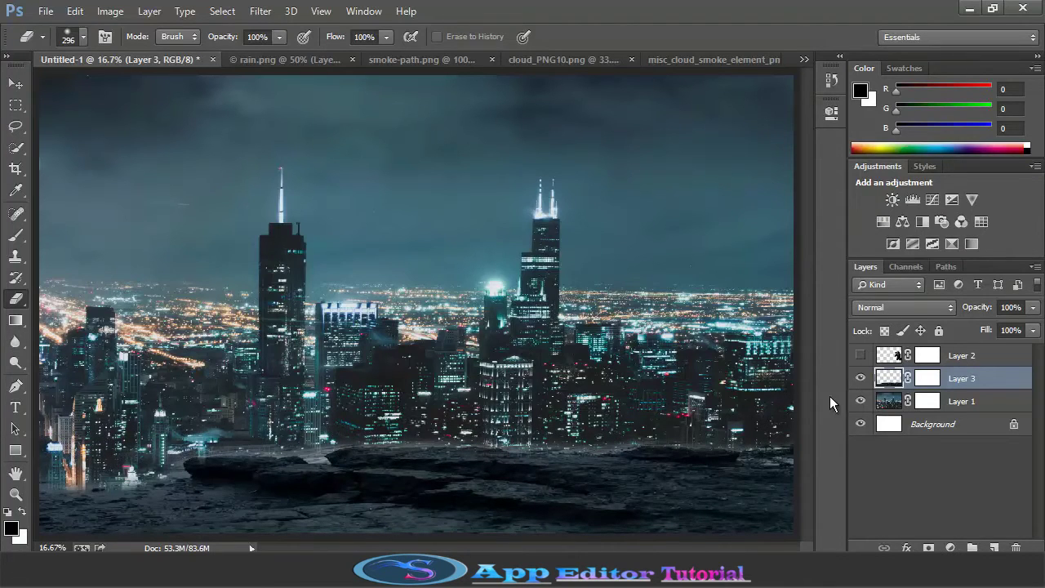
# - Activate Layer 3's mask for the Brush and set the foreground color to #070707
pyautogui.click(928, 378)
pyautogui.press('b')
pyautogui.press('x')
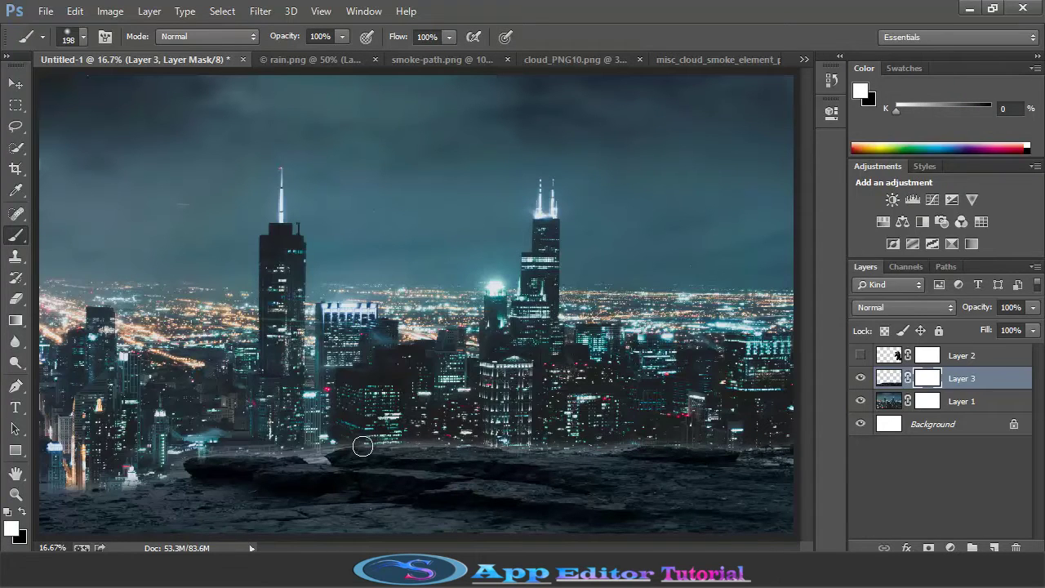
pyautogui.click(888, 380)
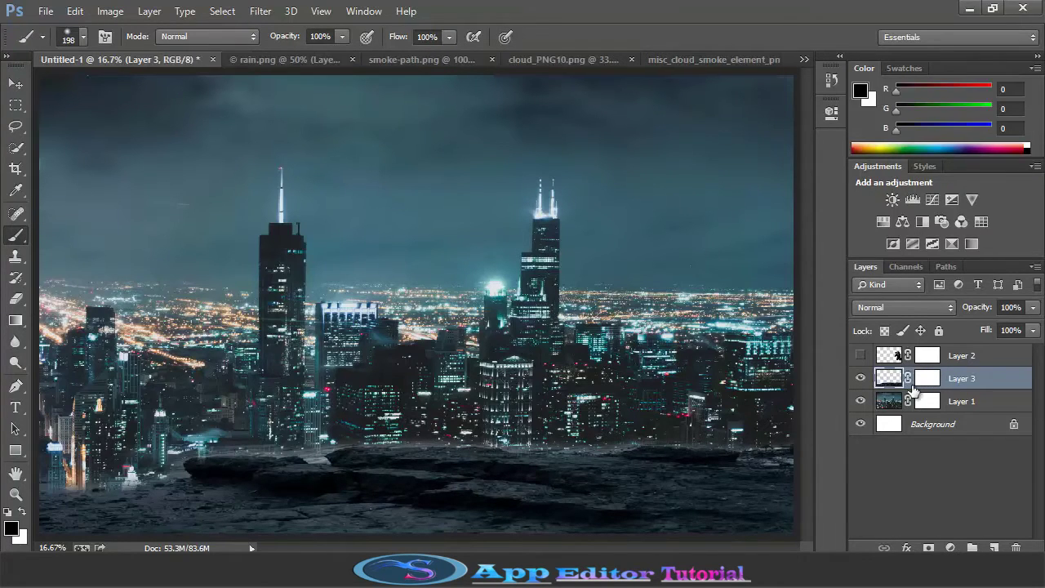
pyautogui.click(927, 378)
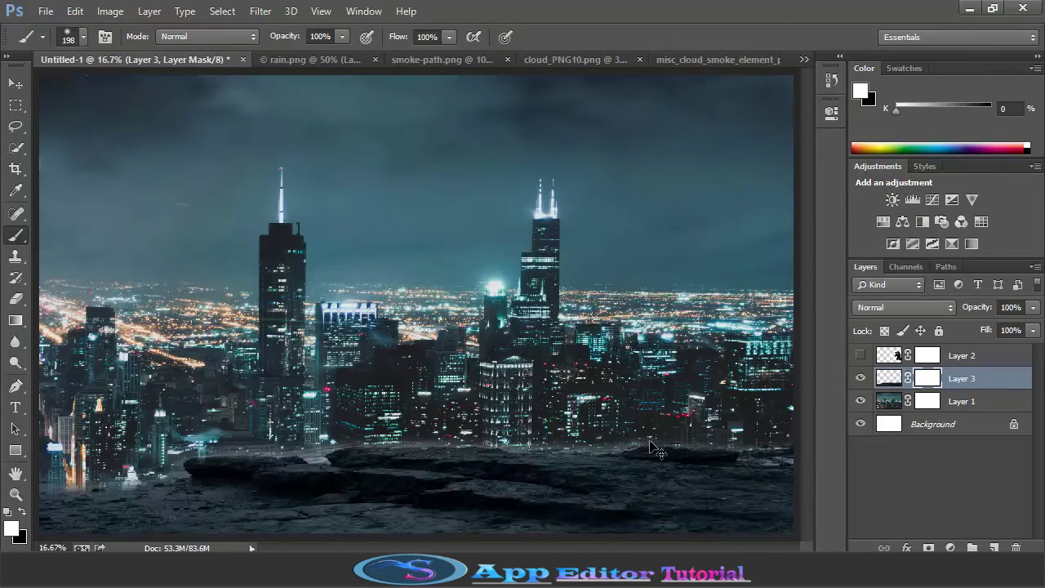
pyautogui.hotkey('ctrl', '+')
pyautogui.click(12, 528)
pyautogui.click(328, 352)
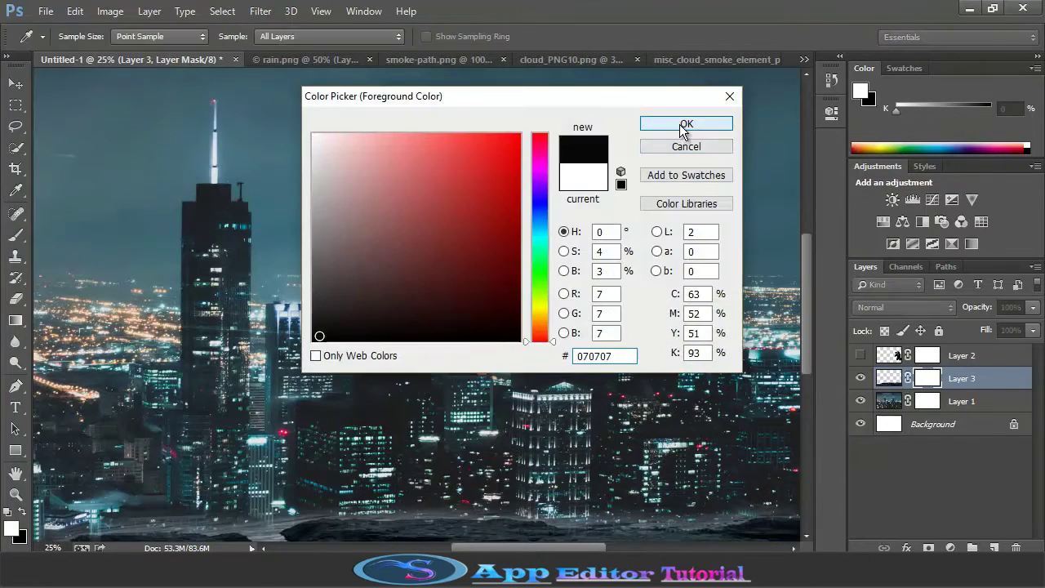
pyautogui.click(689, 121)
# - Paint black on Layer 3's mask along the rocks' upper edge with a 198 px Brush to blend them into the city
pyautogui.scroll(-2, 637, 490)
pyautogui.scroll(-1, 637, 491)
pyautogui.hscroll(5, 637, 490)
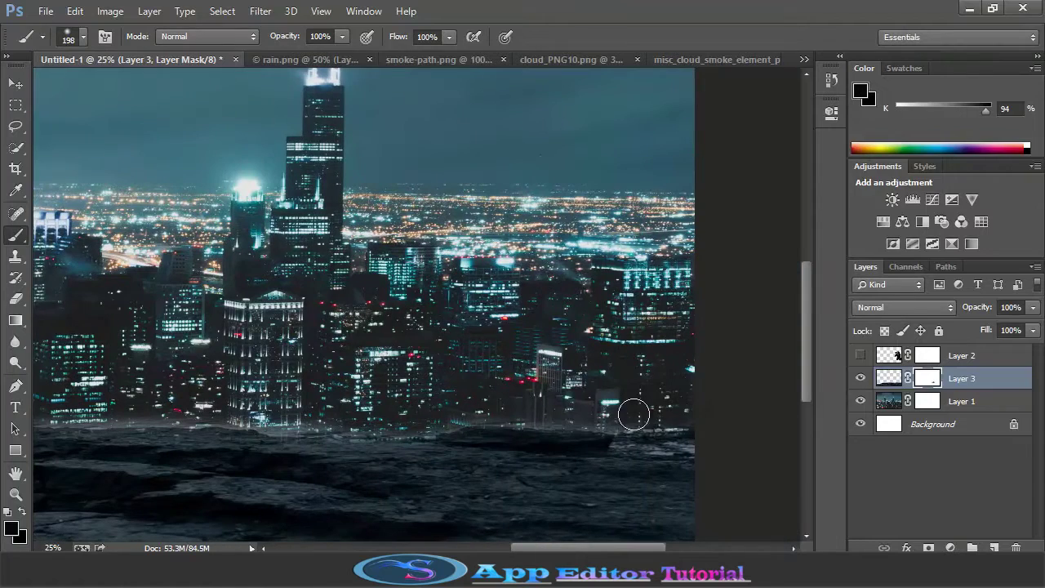
pyautogui.hscroll(-6, 574, 423)
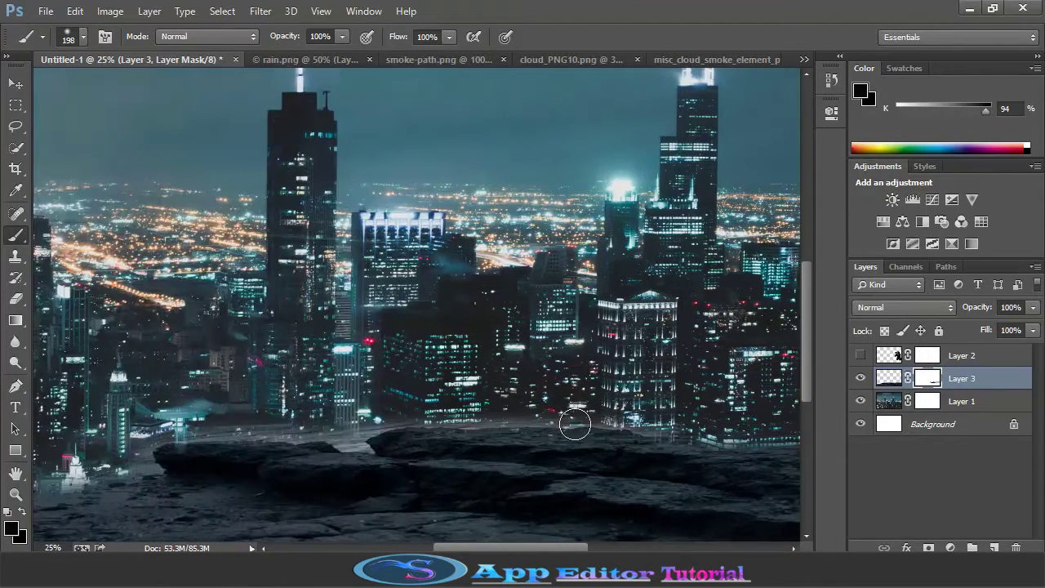
pyautogui.moveTo(679, 430)
pyautogui.mouseDown()
pyautogui.moveTo(587, 412)
pyautogui.moveTo(152, 439)
pyautogui.mouseUp()
pyautogui.hscroll(-4, 436, 501)
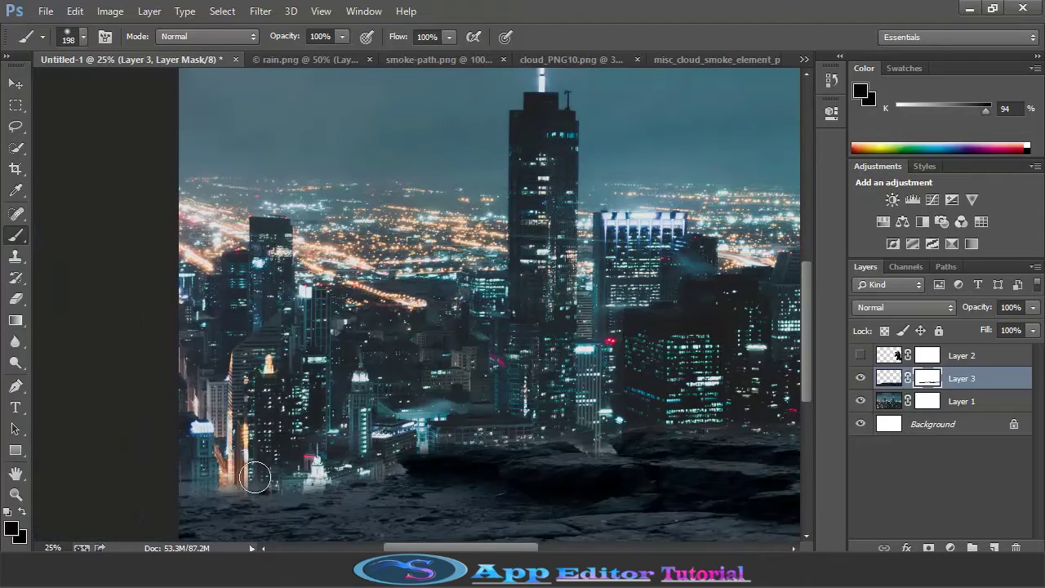
pyautogui.moveTo(317, 482); pyautogui.dragTo(180, 441)
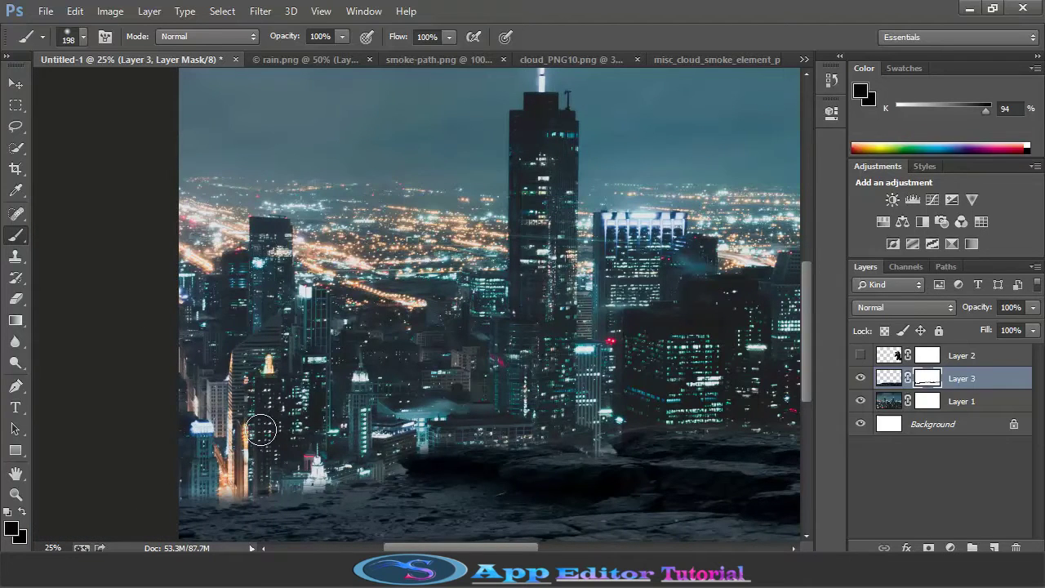
pyautogui.moveTo(500, 545); pyautogui.dragTo(677, 541)
pyautogui.hotkey('ctrl', '-')
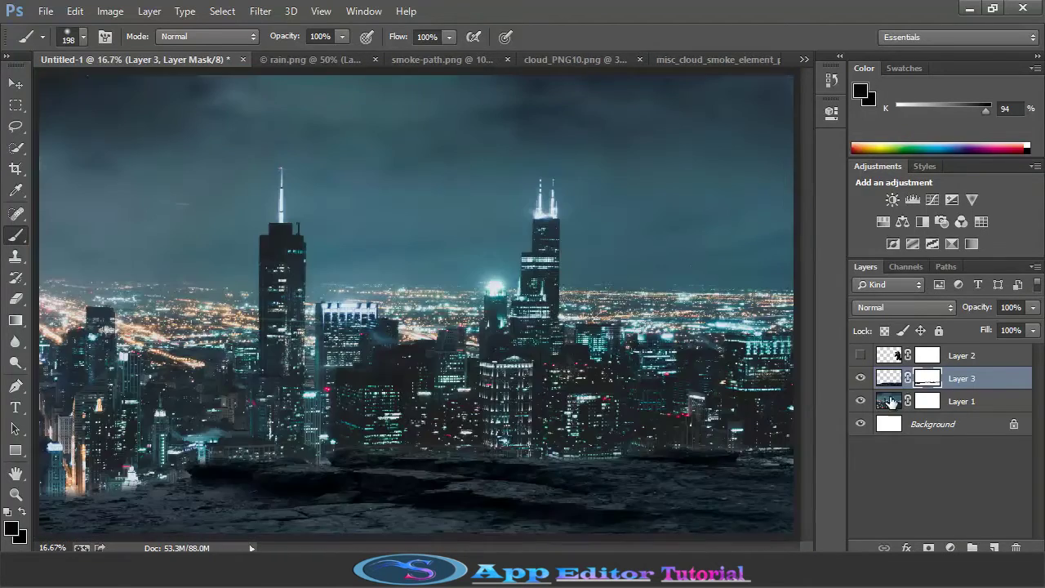
# - Show the Spider-Man layer again and stretch the figure slightly downward with Free Transform
pyautogui.click(859, 355)
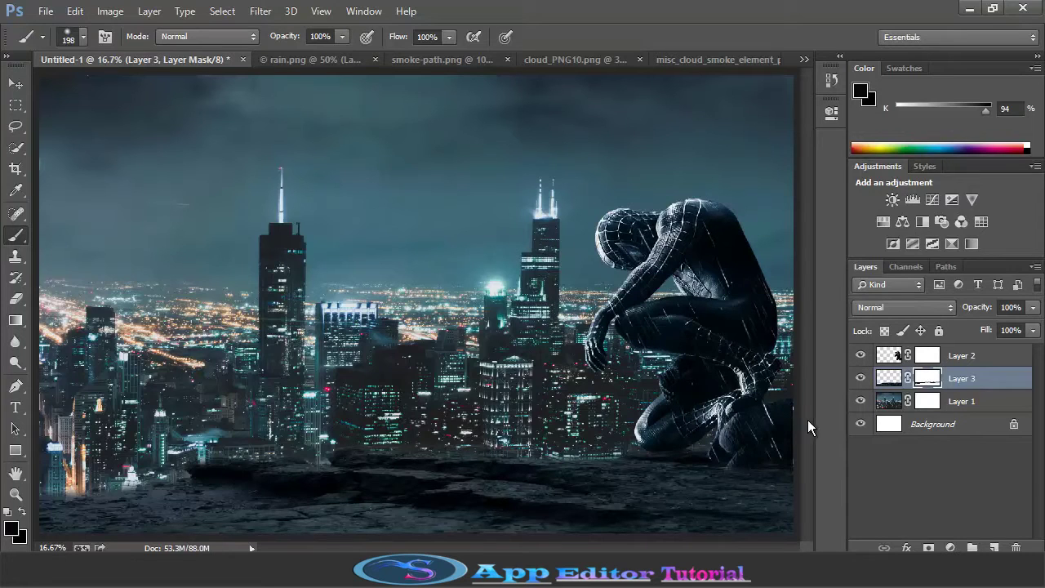
pyautogui.click(892, 360)
pyautogui.click(16, 83)
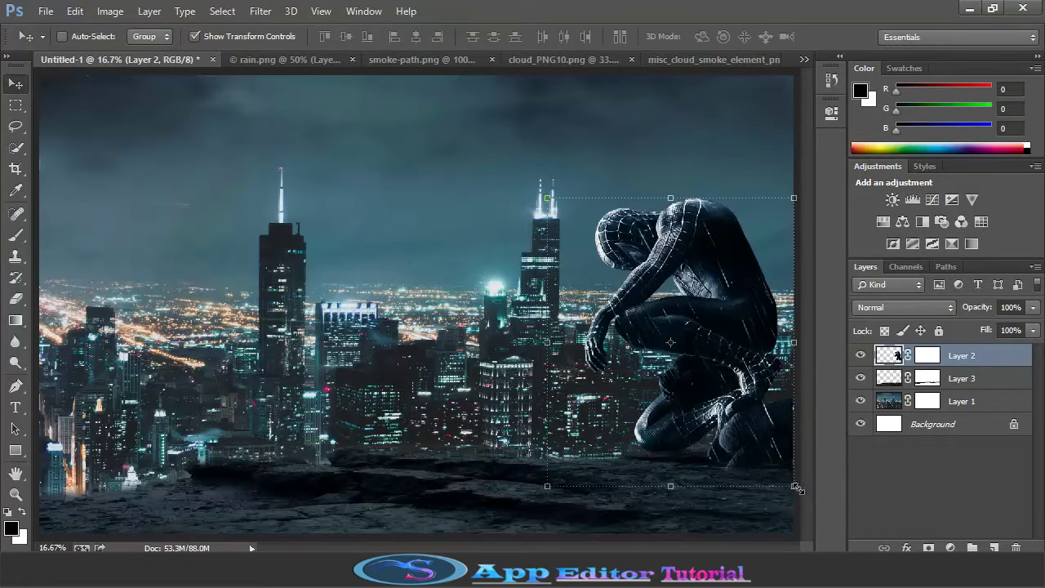
pyautogui.hotkey('ctrl', 't')
pyautogui.moveTo(793, 487); pyautogui.dragTo(792, 492)
pyautogui.click(736, 36)
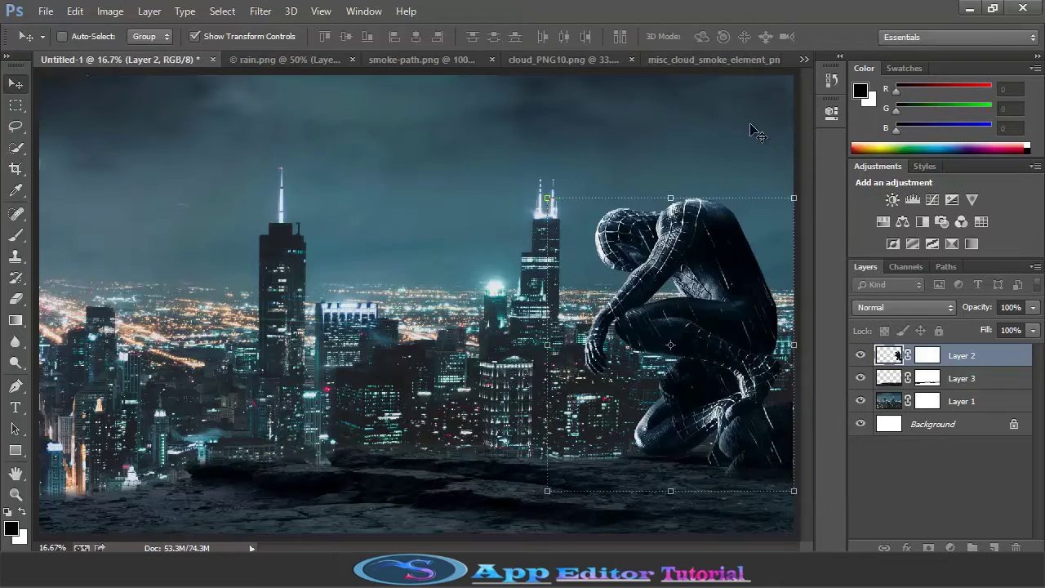
# - Add a new layer and paint a soft black shadow on the rocks beneath the Spider-Man figure with the 198 px Brush
pyautogui.click(993, 547)
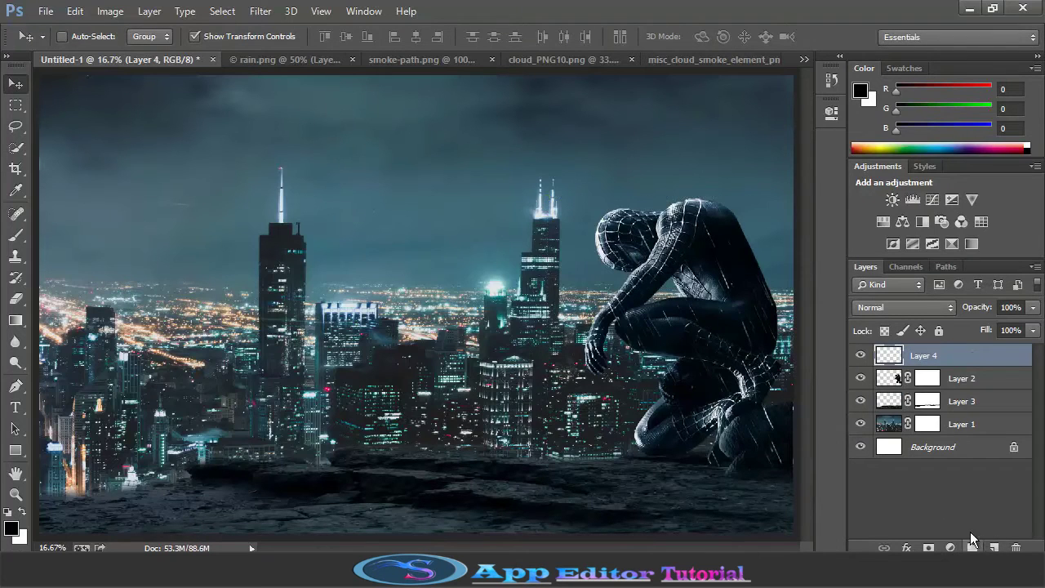
pyautogui.click(902, 68)
pyautogui.press('b')
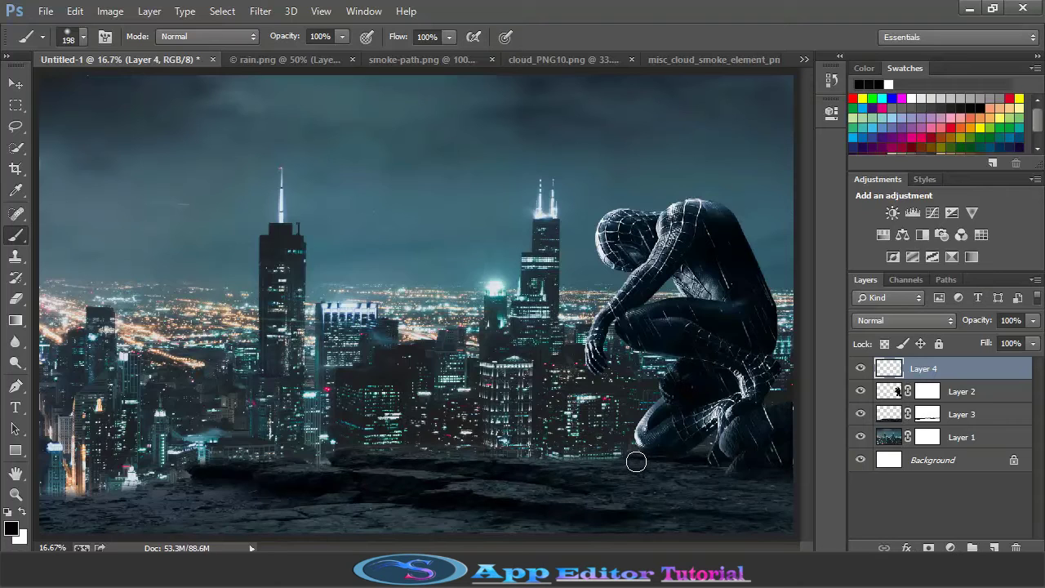
pyautogui.moveTo(634, 459)
pyautogui.mouseDown()
pyautogui.moveTo(681, 456)
pyautogui.moveTo(687, 471)
pyautogui.moveTo(728, 475)
pyautogui.mouseUp()
pyautogui.moveTo(637, 483)
pyautogui.mouseDown()
pyautogui.moveTo(623, 497)
pyautogui.moveTo(702, 518)
pyautogui.moveTo(632, 499)
pyautogui.moveTo(649, 522)
pyautogui.mouseUp()
# - Set the shadow layer's fill to 38% and place it beneath the Spider-Man layer
pyautogui.click(1033, 343)
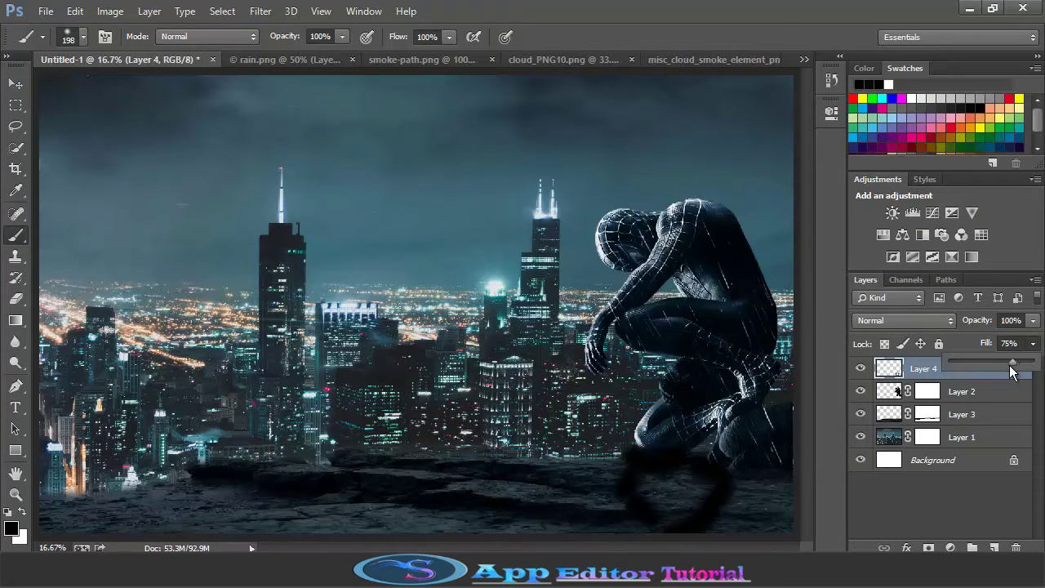
pyautogui.moveTo(1009, 365); pyautogui.dragTo(981, 365)
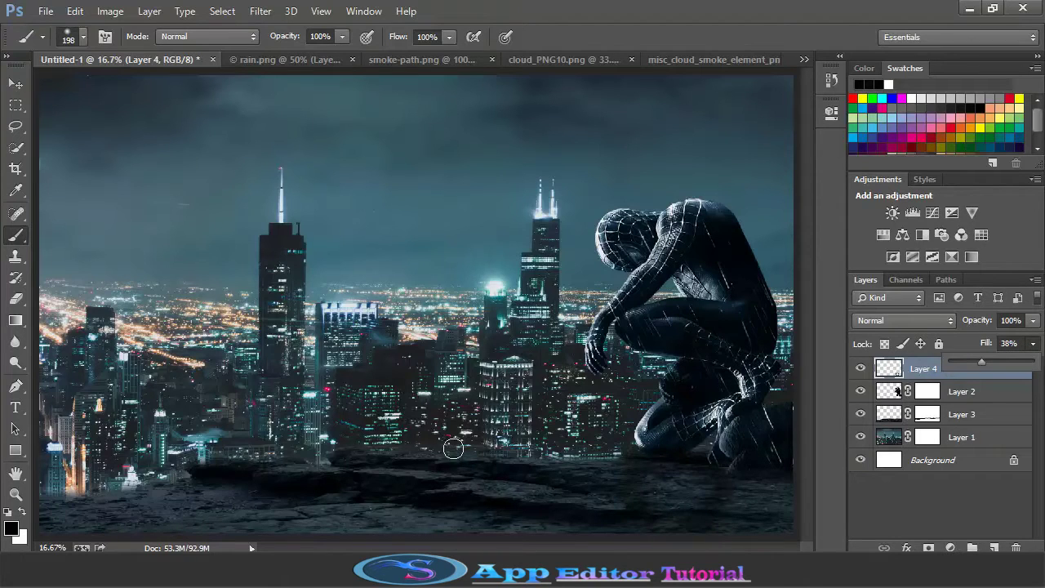
pyautogui.click(15, 298)
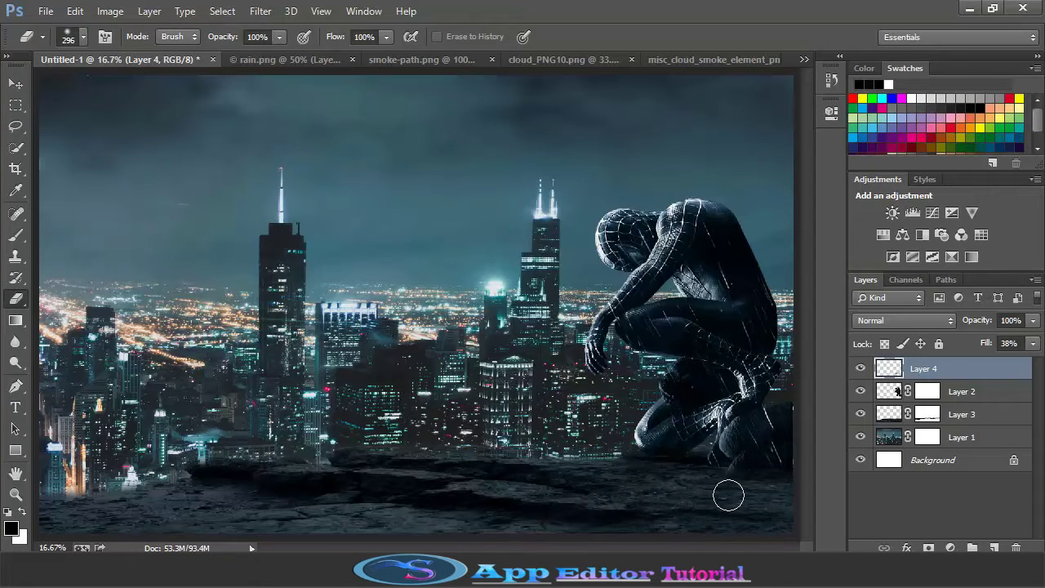
pyautogui.moveTo(922, 368); pyautogui.dragTo(922, 403)
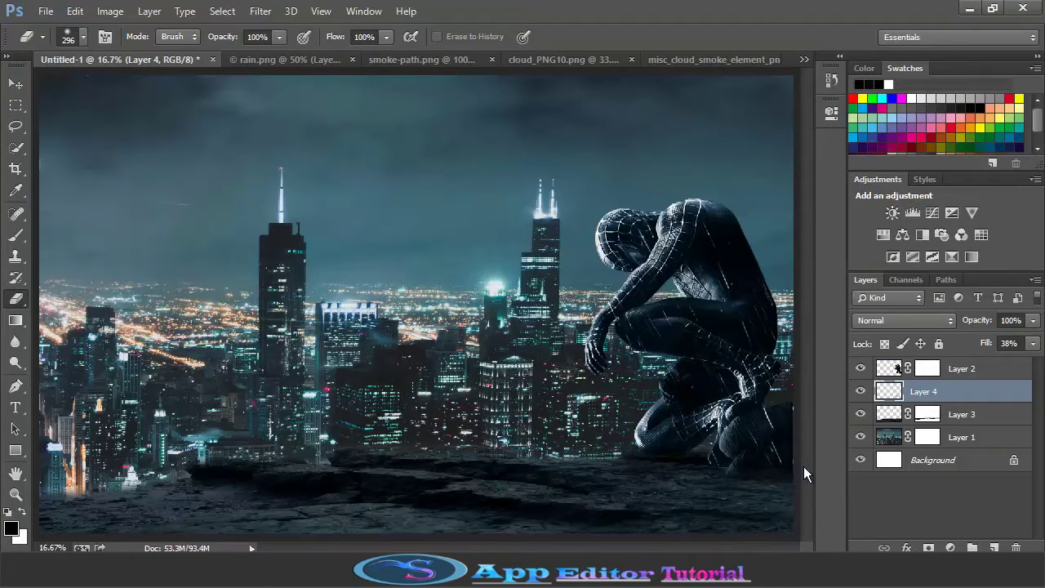
# - Darken the rocks on Layer 3 with a 402 px Burn tool set to Midtones and 50% exposure
pyautogui.click(890, 414)
pyautogui.moveTo(15, 363); pyautogui.dragTo(61, 374)
pyautogui.click(83, 36)
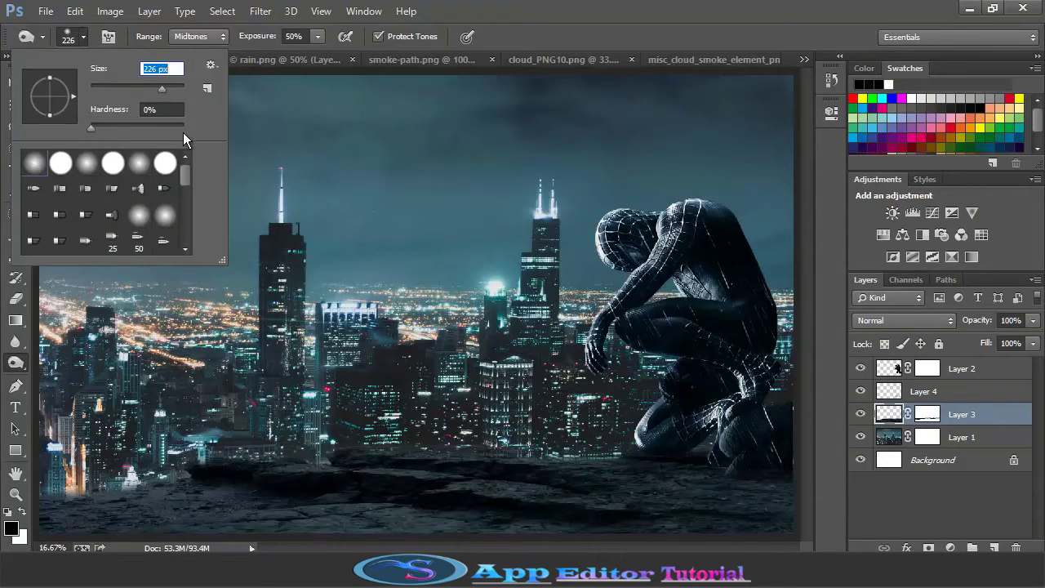
pyautogui.press('Return')
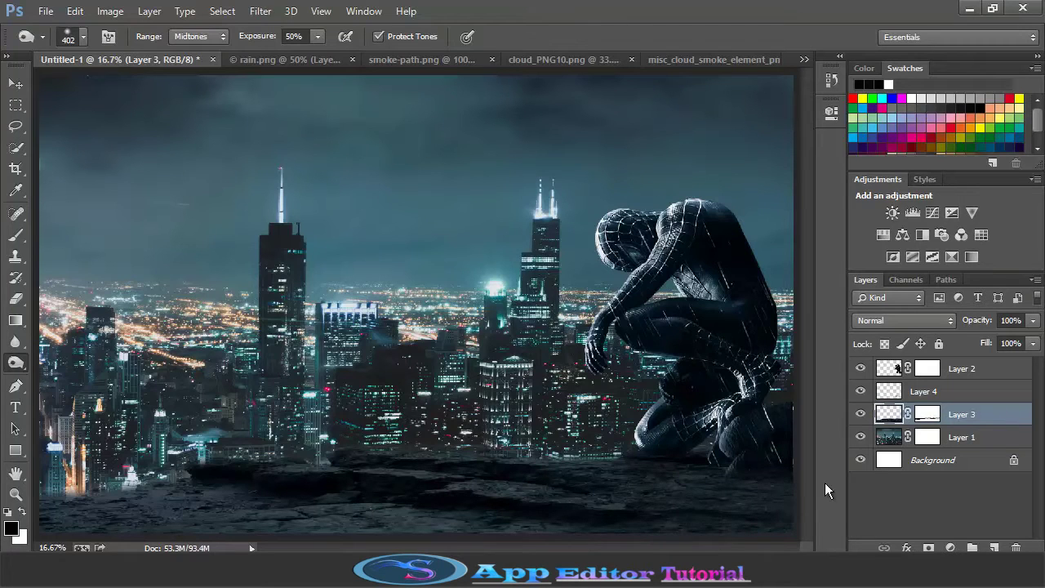
# - Add a new layer above the Spider-Man layer and sample a dark foreground color from the image
pyautogui.click(961, 368)
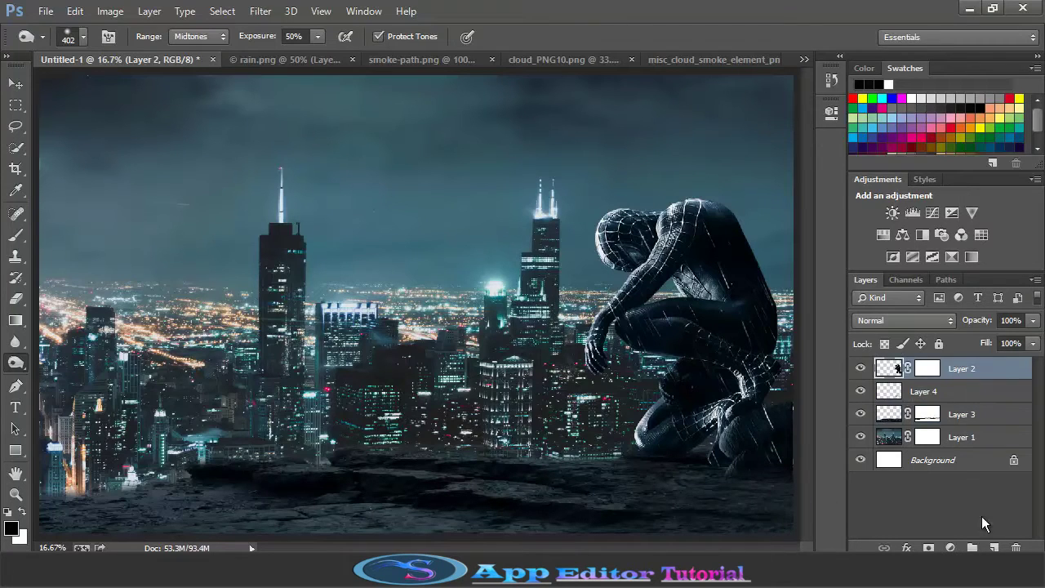
pyautogui.click(993, 548)
pyautogui.click(15, 190)
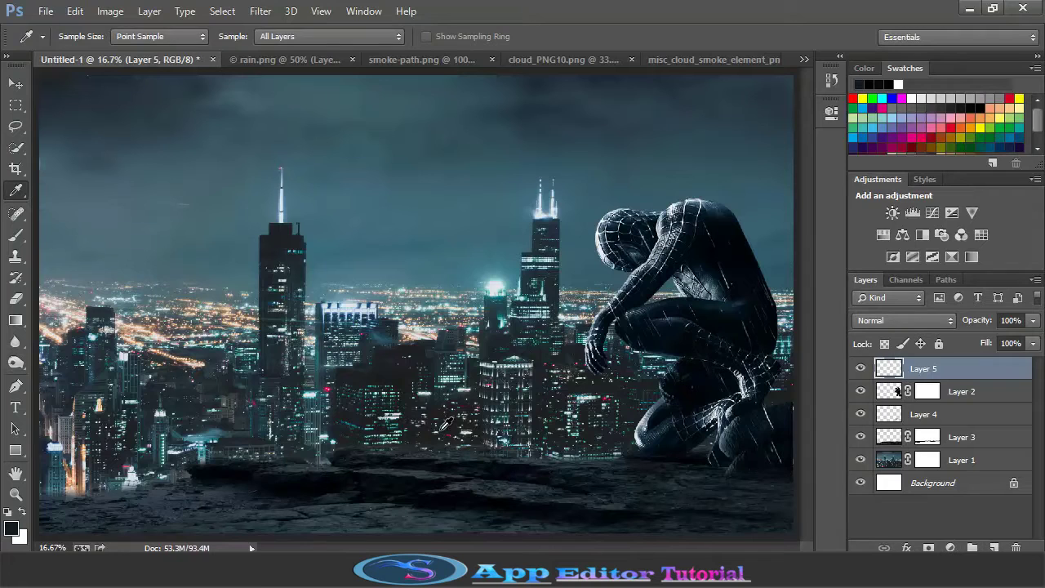
# - Dab mist over the rocks below the figure on Layer 5, using the 45 px textured brush tip enlarged to 507 px
pyautogui.click(15, 235)
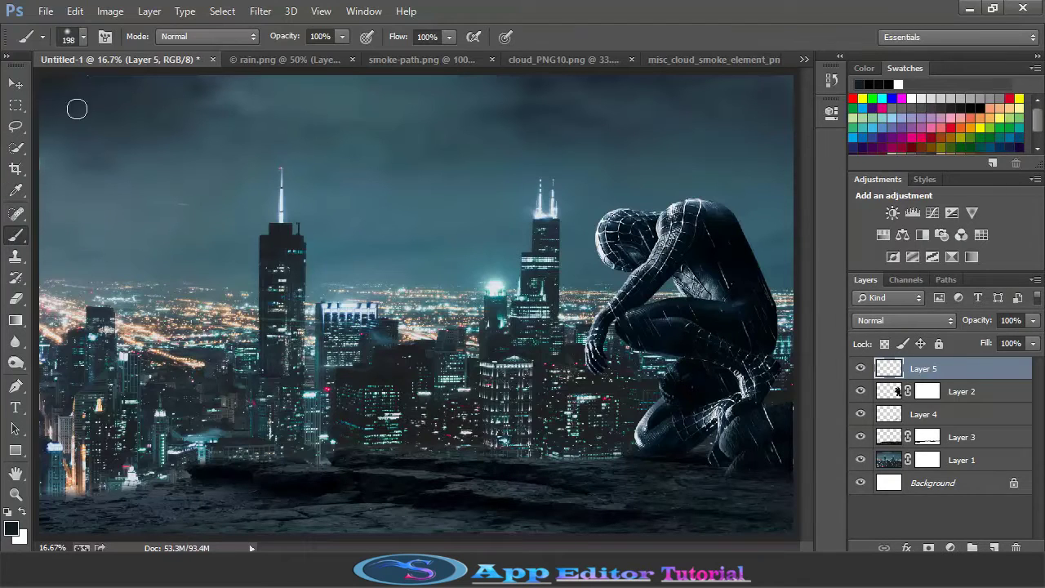
pyautogui.rightClick(78, 109)
pyautogui.scroll(-2, 147, 204)
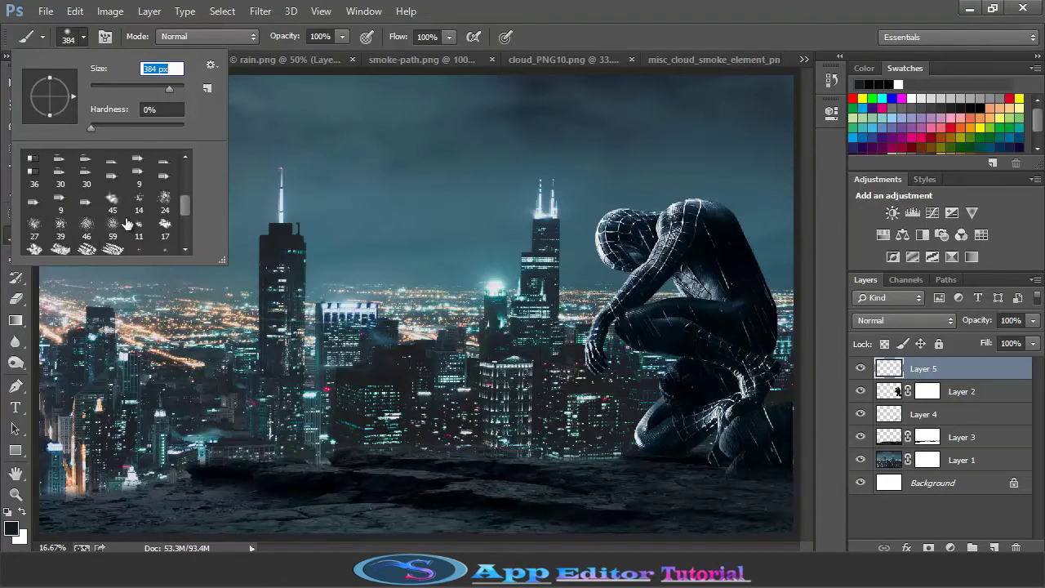
pyautogui.click(112, 199)
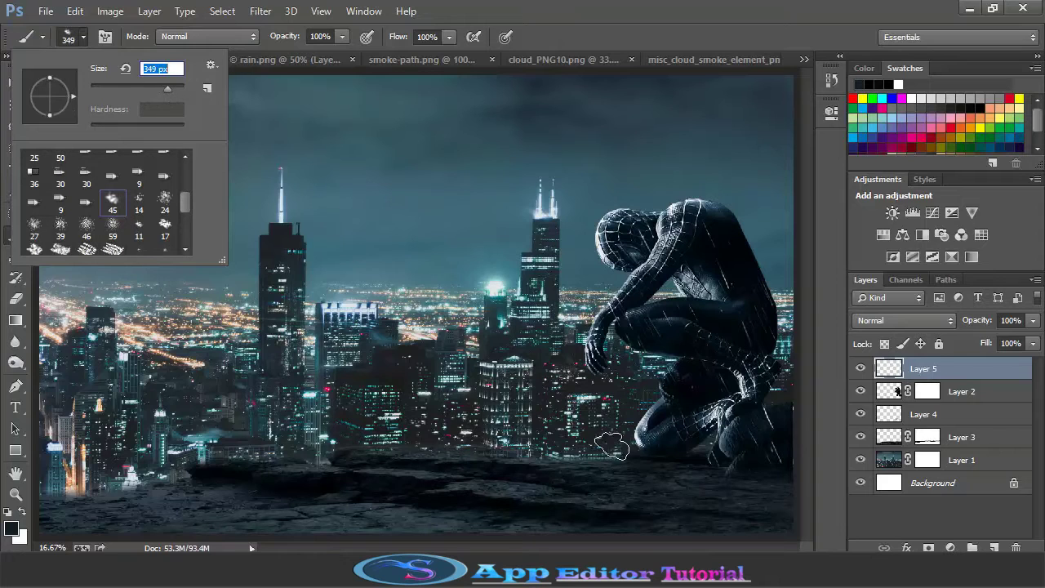
pyautogui.moveTo(169, 88); pyautogui.dragTo(174, 88)
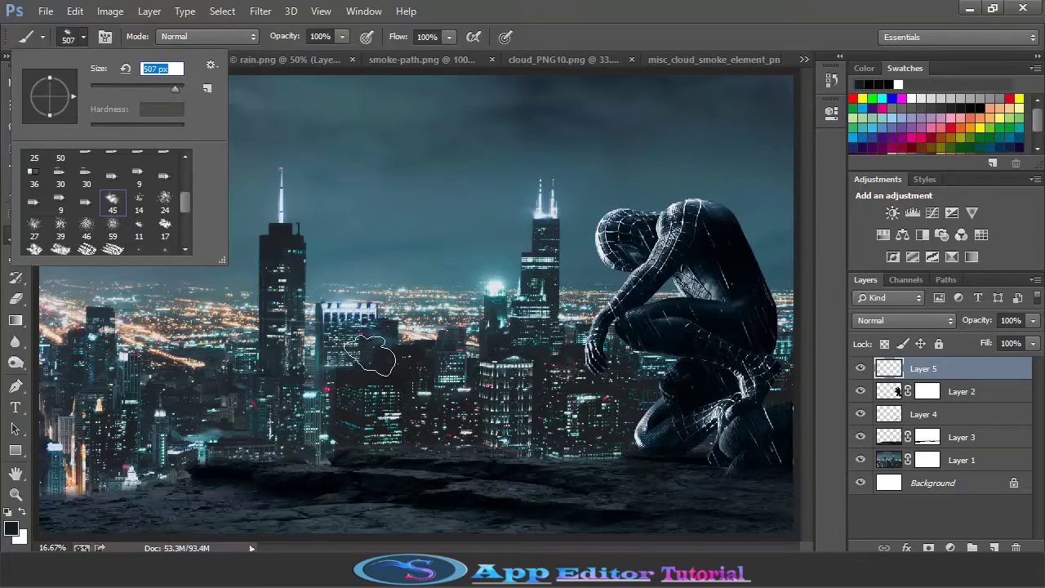
pyautogui.click(788, 493)
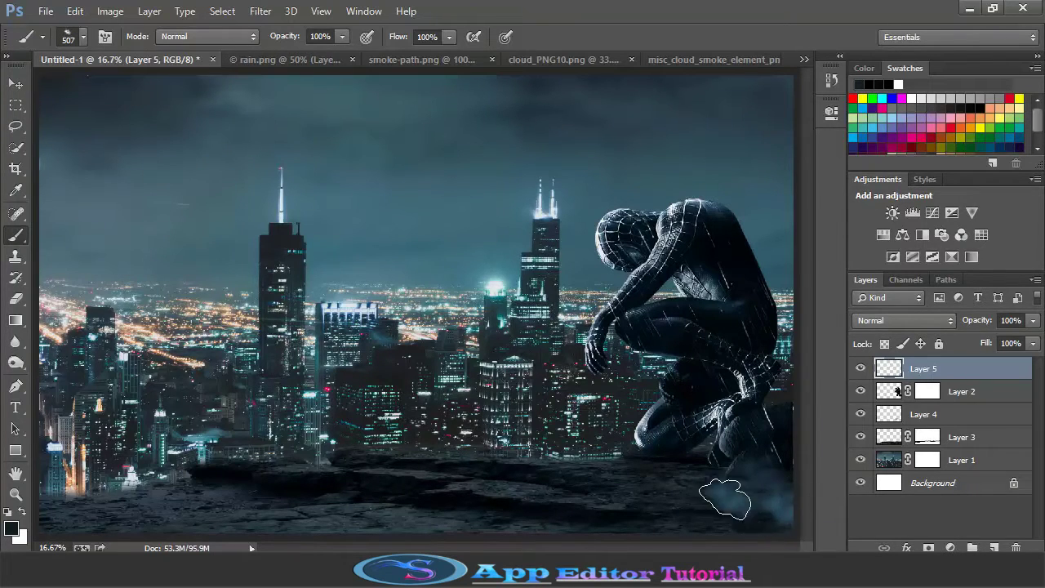
pyautogui.click(735, 525)
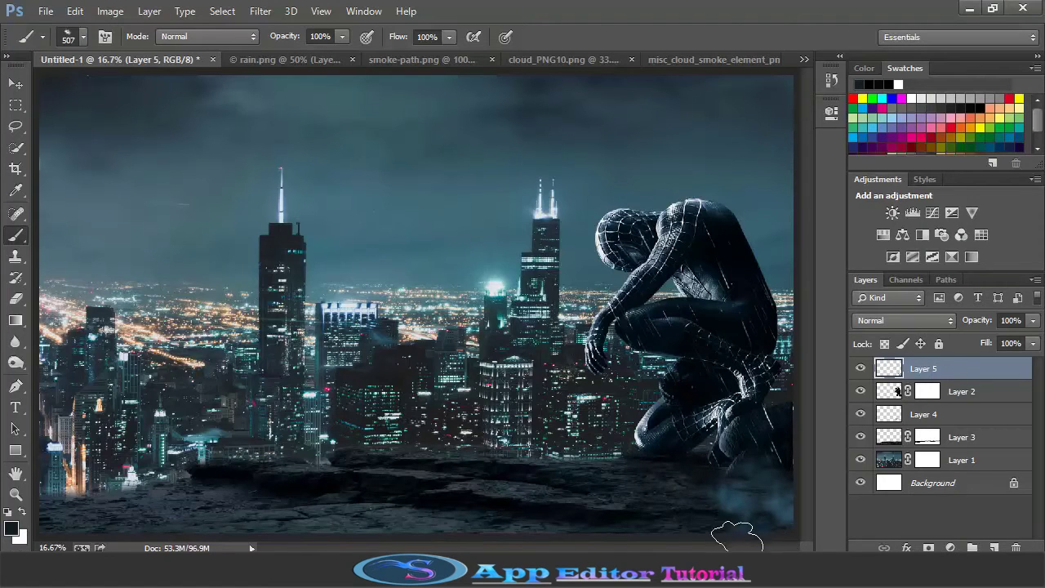
pyautogui.click(691, 494)
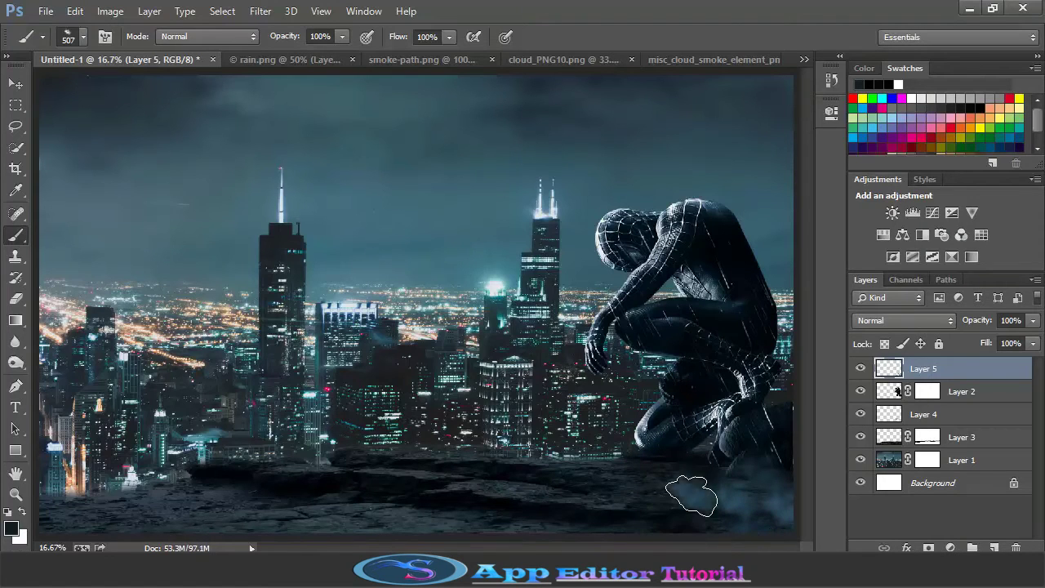
# - Set Layer 5's fill to 70% and darken its mist with the 402 px Burn tool
pyautogui.click(1033, 343)
pyautogui.moveTo(1030, 363); pyautogui.dragTo(1010, 369)
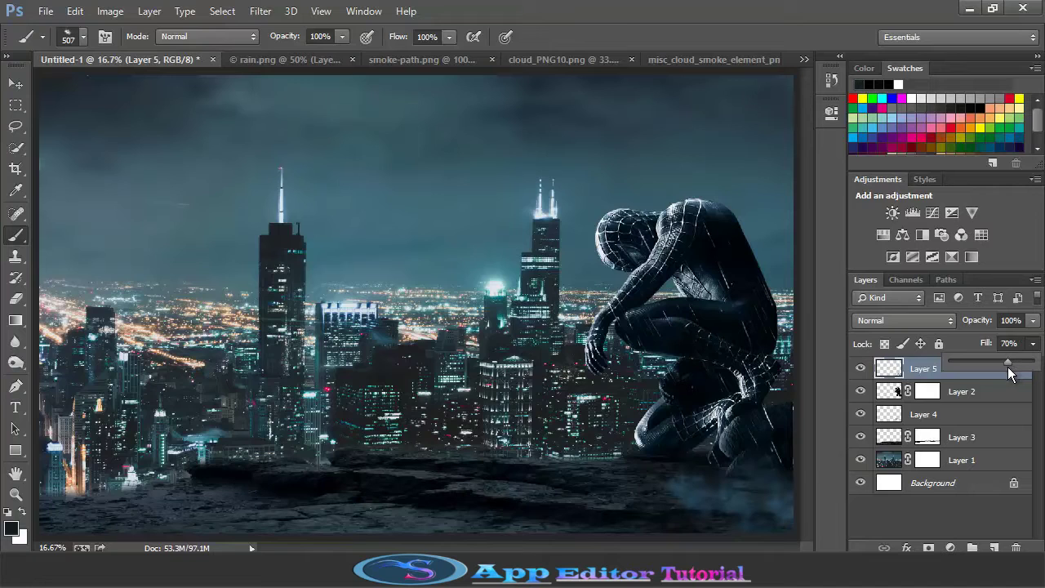
pyautogui.click(15, 362)
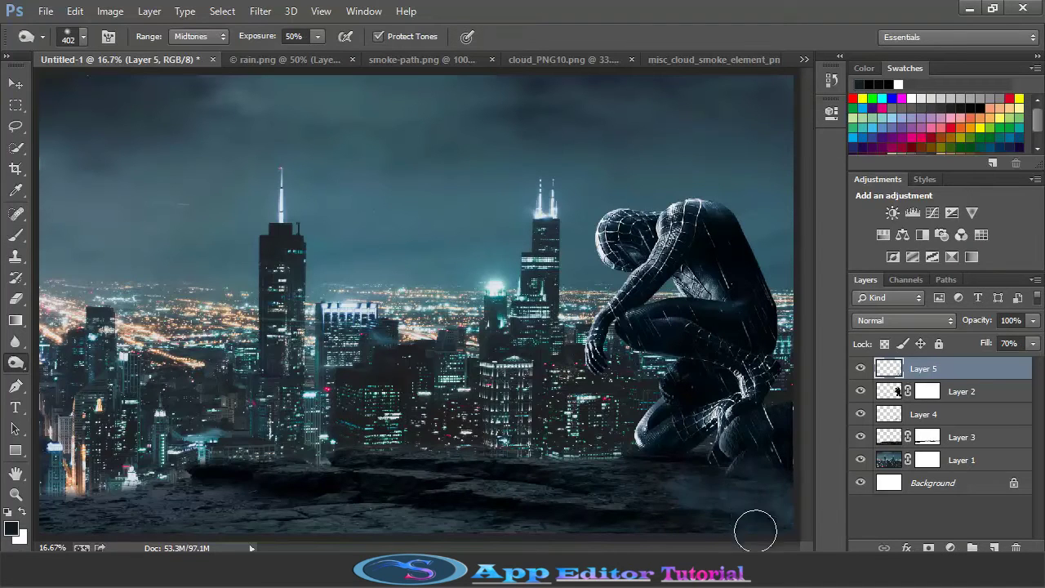
pyautogui.moveTo(690, 486)
pyautogui.mouseDown()
pyautogui.moveTo(769, 530)
pyautogui.moveTo(705, 470)
pyautogui.mouseUp()
pyautogui.moveTo(758, 520)
pyautogui.mouseDown()
pyautogui.moveTo(661, 526)
pyautogui.moveTo(764, 531)
pyautogui.moveTo(777, 516)
pyautogui.moveTo(745, 472)
pyautogui.moveTo(675, 495)
pyautogui.mouseUp()
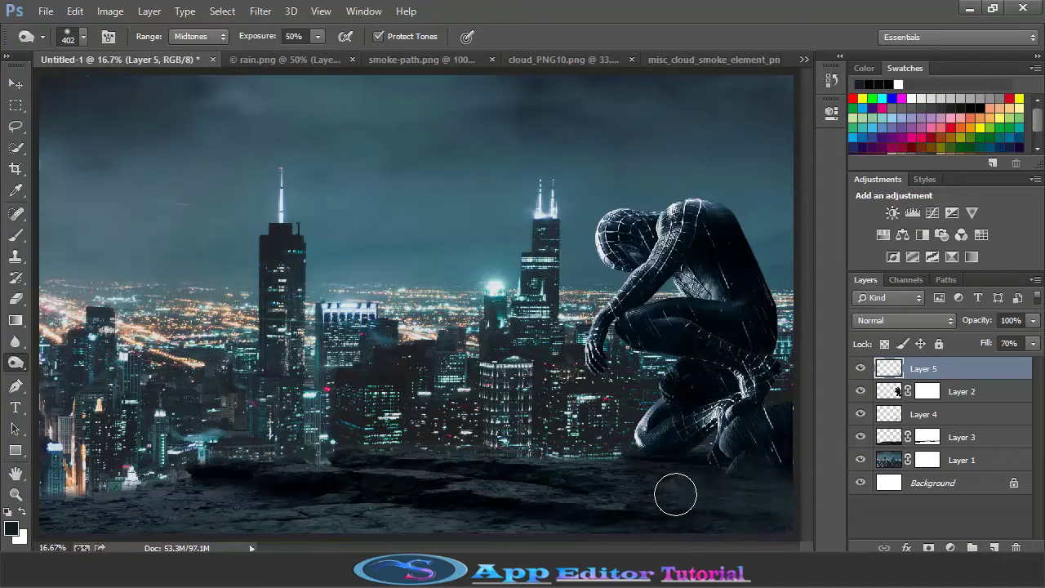
# - Soften the edges of the Spider-Man figure on Layer 2 with a 244 px Blur tool at 50% strength
pyautogui.click(961, 391)
pyautogui.rightClick(15, 362)
pyautogui.click(15, 341)
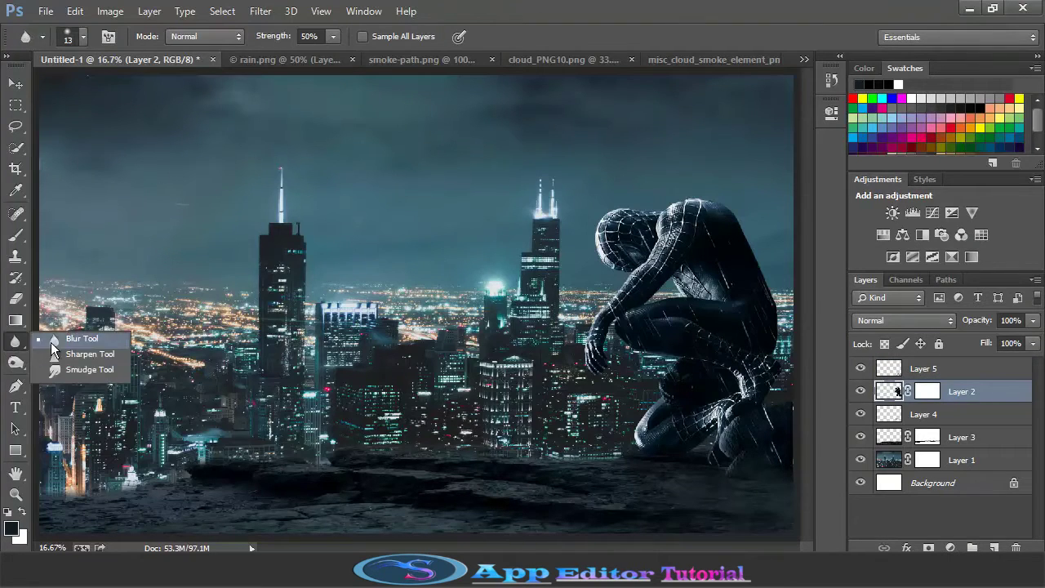
pyautogui.click(78, 343)
pyautogui.click(82, 36)
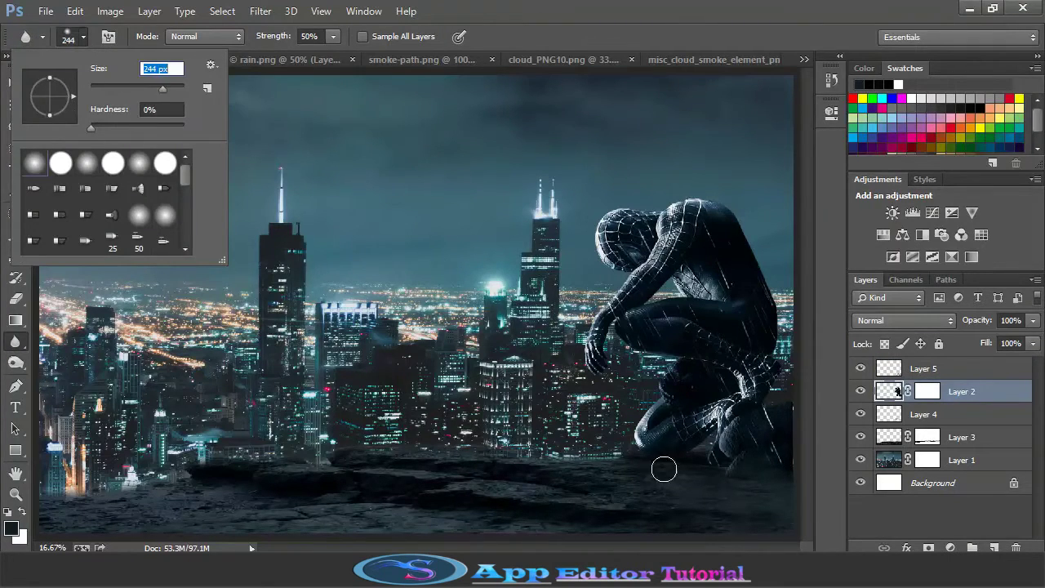
pyautogui.press('Return')
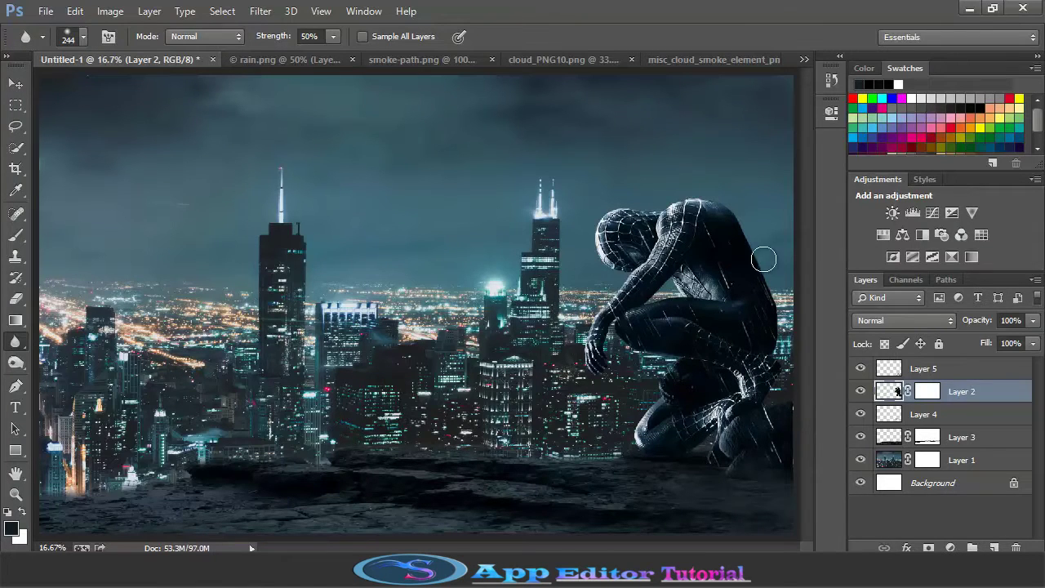
pyautogui.moveTo(639, 199)
pyautogui.mouseDown()
pyautogui.moveTo(599, 265)
pyautogui.moveTo(564, 391)
pyautogui.mouseUp()
# - Apply a Cyan Photo Filter to the rocks on Layer 3
pyautogui.click(886, 439)
pyautogui.click(110, 11)
pyautogui.moveTo(70, 44)
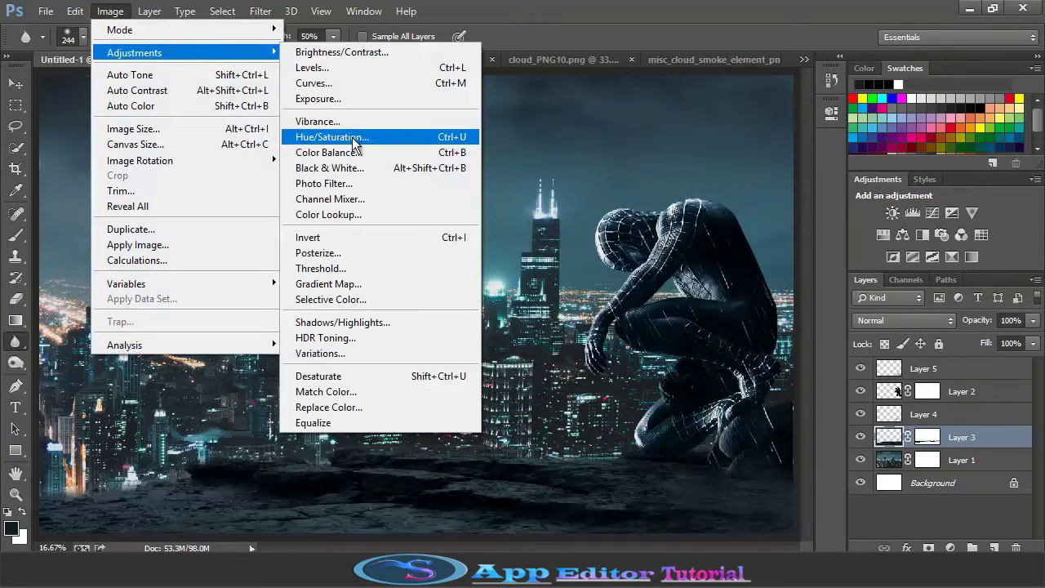
pyautogui.click(392, 190)
pyautogui.click(533, 178)
pyautogui.click(489, 339)
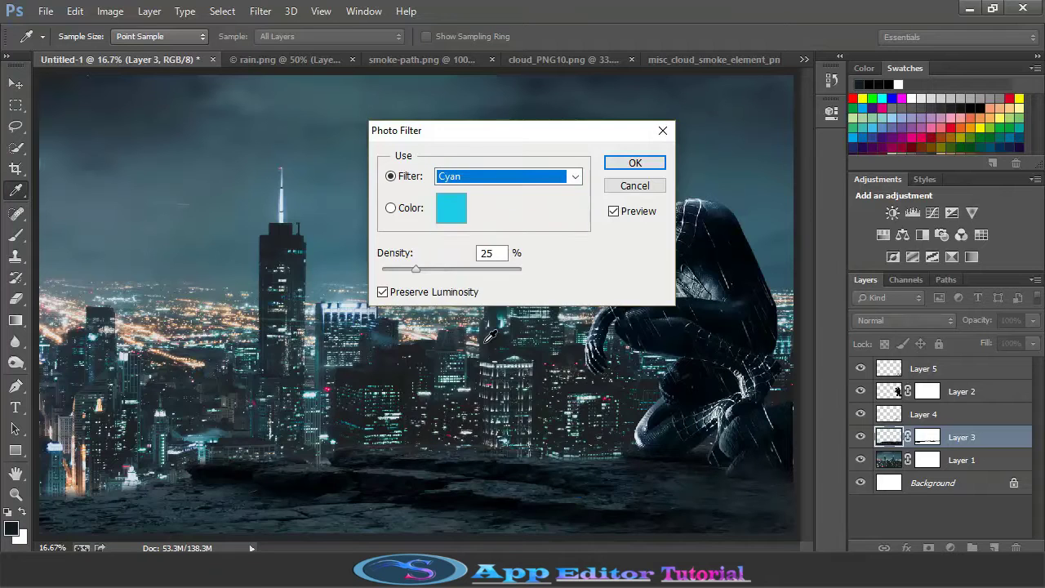
pyautogui.moveTo(590, 209); pyautogui.dragTo(567, 234)
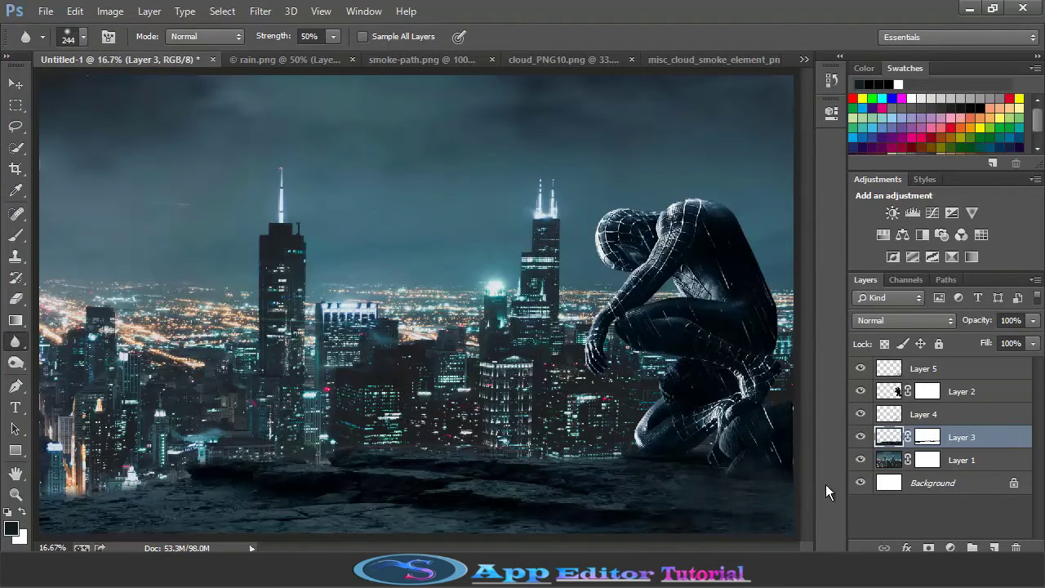
# - Mask out the lower edge of the figure over the rocks on Layer 2's mask with a soft 507 px black brush
pyautogui.click(890, 393)
pyautogui.click(16, 235)
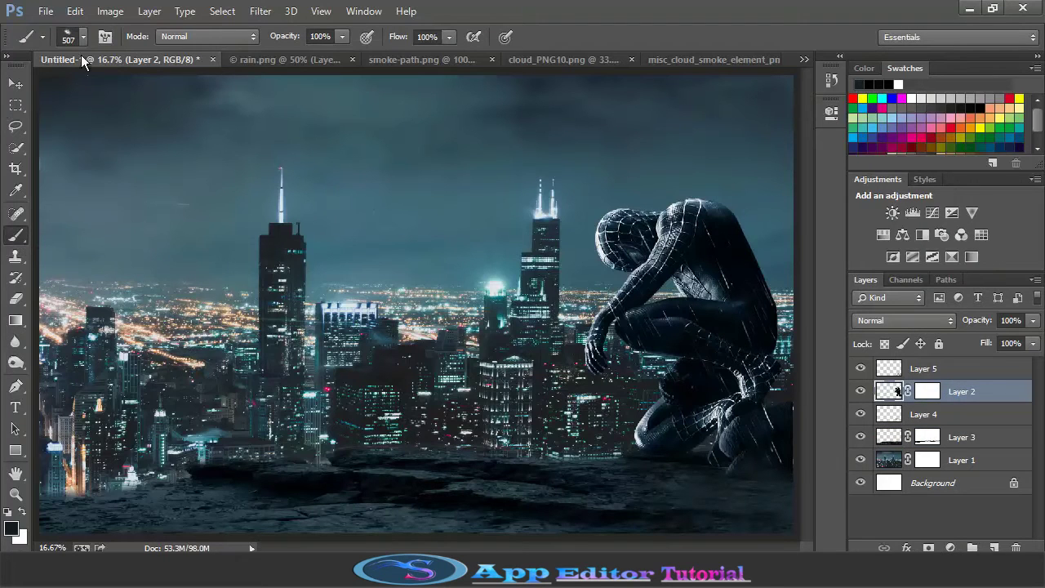
pyautogui.click(83, 36)
pyautogui.click(927, 392)
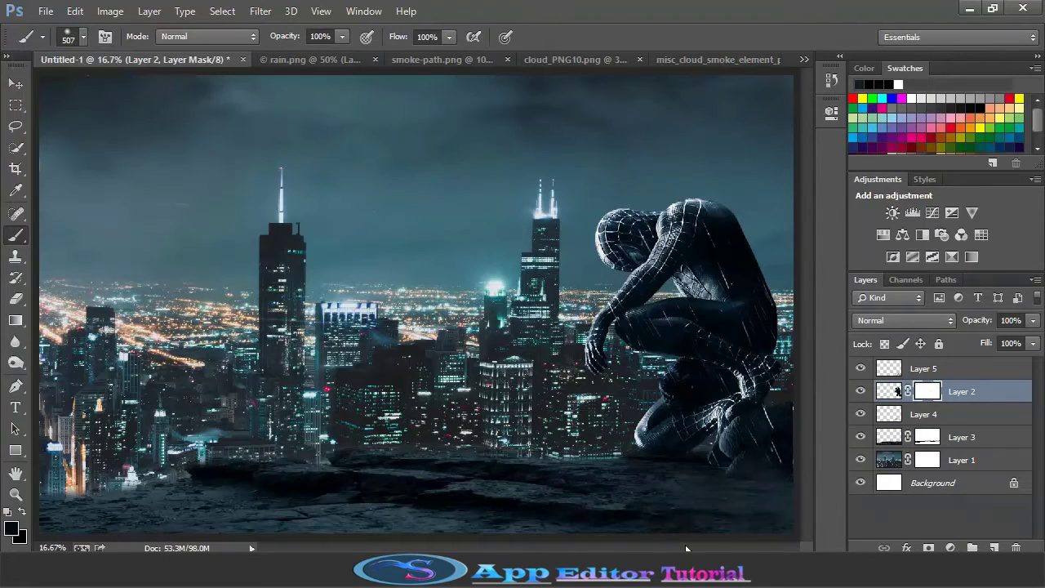
pyautogui.moveTo(739, 500); pyautogui.dragTo(741, 495)
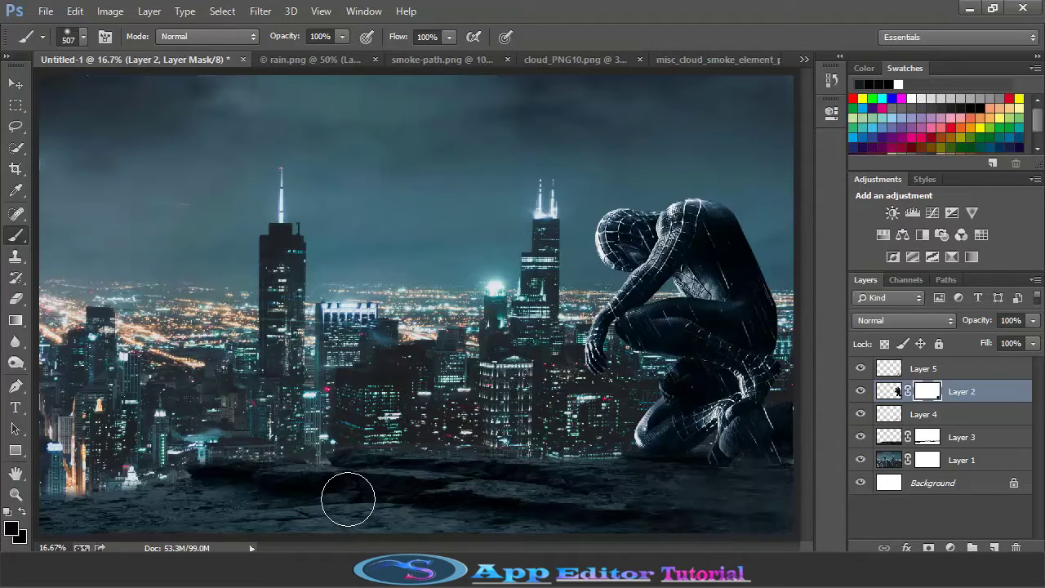
# - On a new layer above Layer 5, paint dark texture over the rocks with the 23 px textured tip enlarged to 332 px, at 58% fill
pyautogui.click(923, 369)
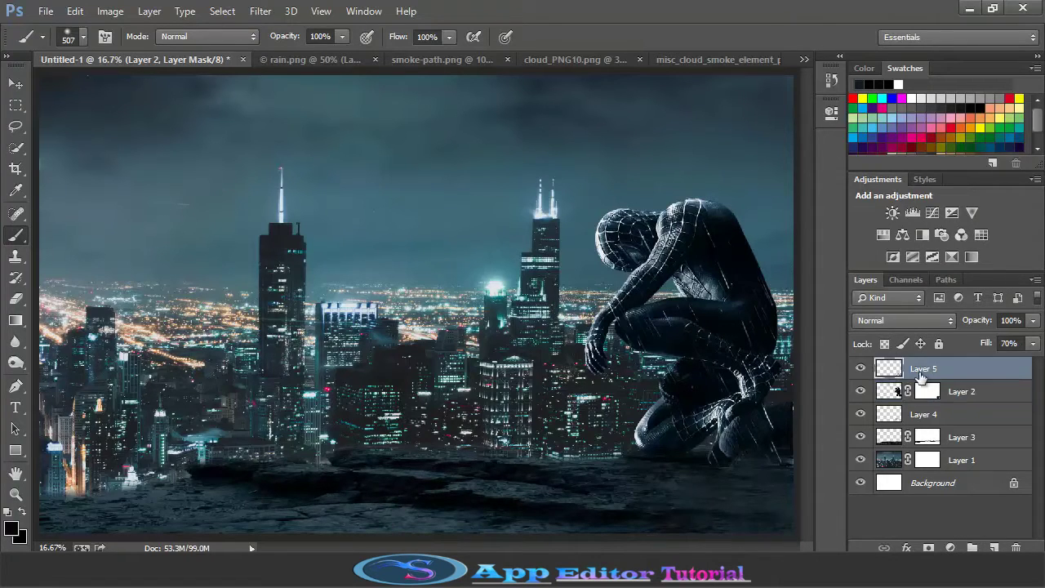
pyautogui.click(994, 547)
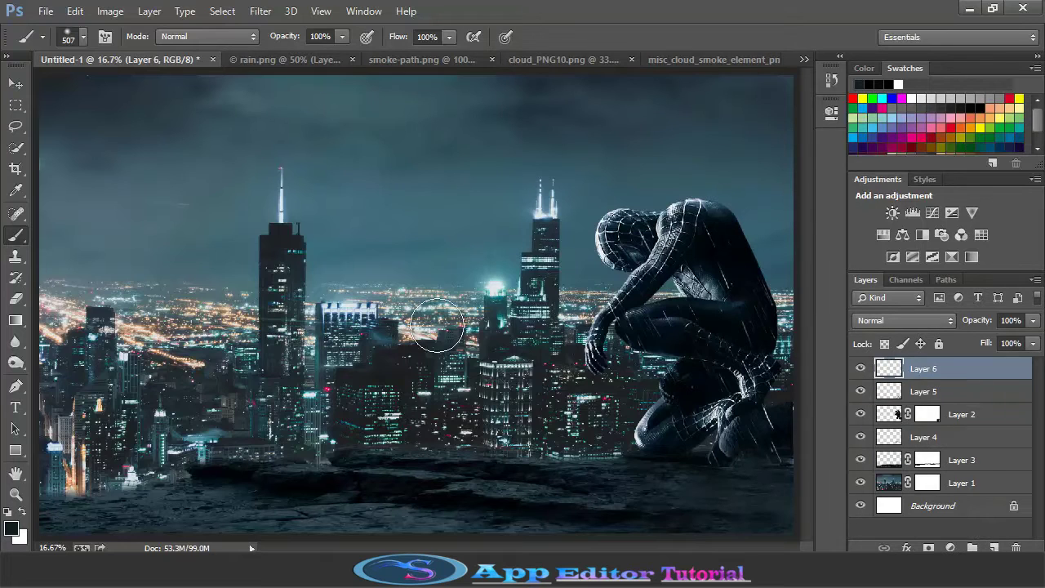
pyautogui.click(81, 38)
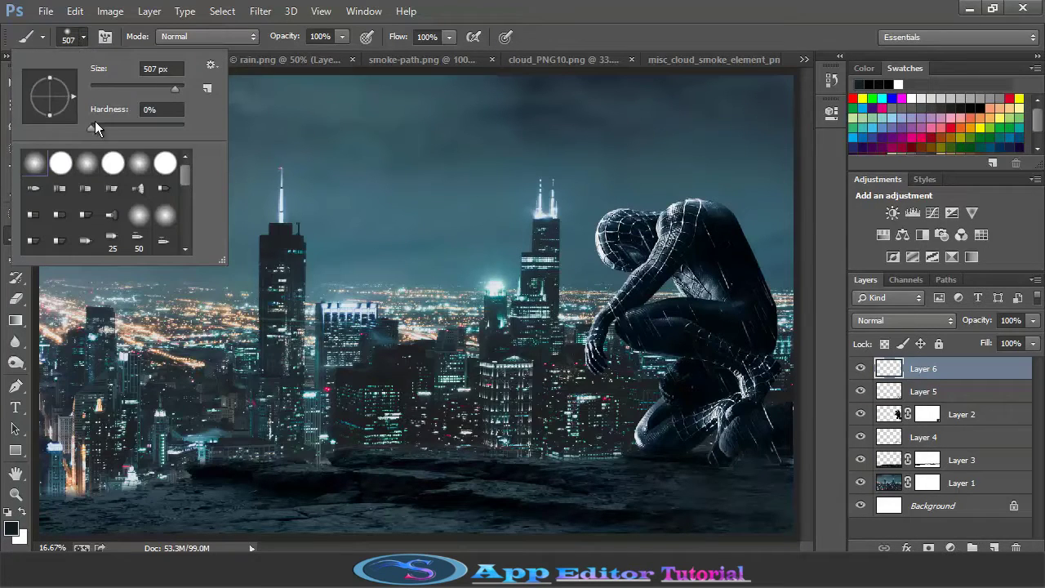
pyautogui.scroll(-5, 74, 205)
pyautogui.click(37, 225)
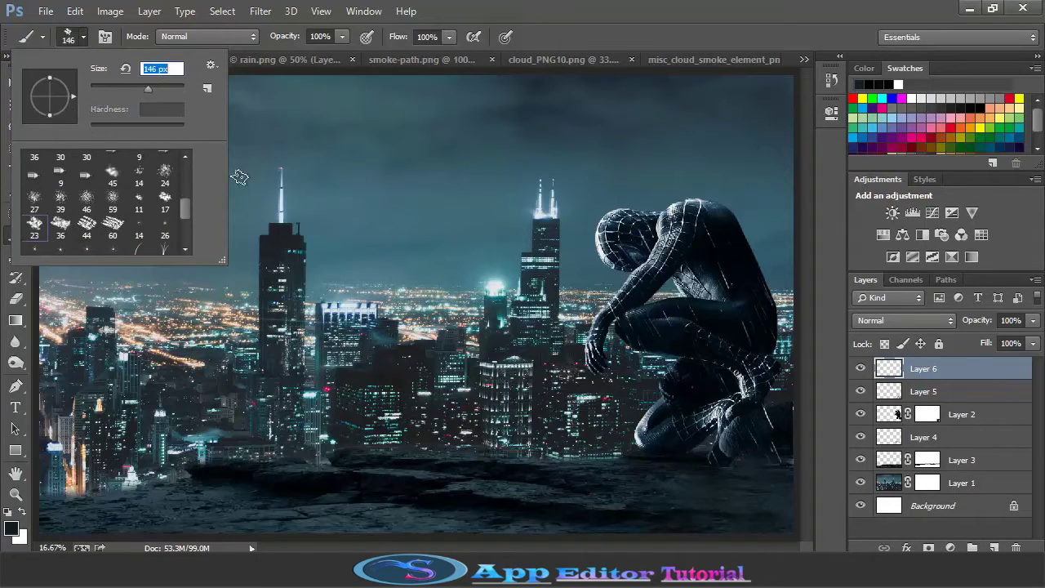
pyautogui.write('332')
pyautogui.press('Return')
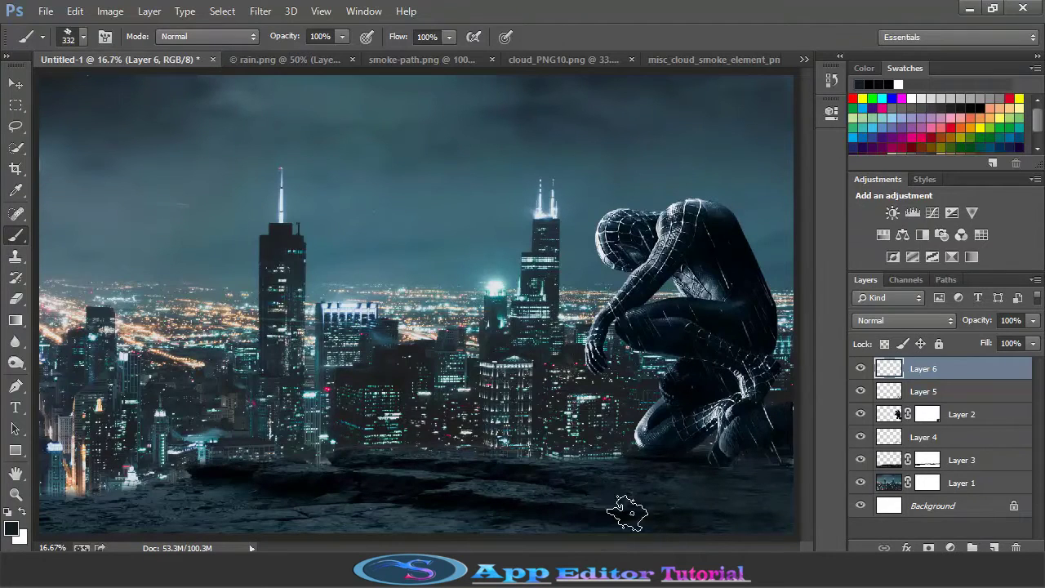
pyautogui.moveTo(700, 477)
pyautogui.mouseDown()
pyautogui.moveTo(389, 519)
pyautogui.moveTo(370, 505)
pyautogui.moveTo(216, 507)
pyautogui.mouseUp()
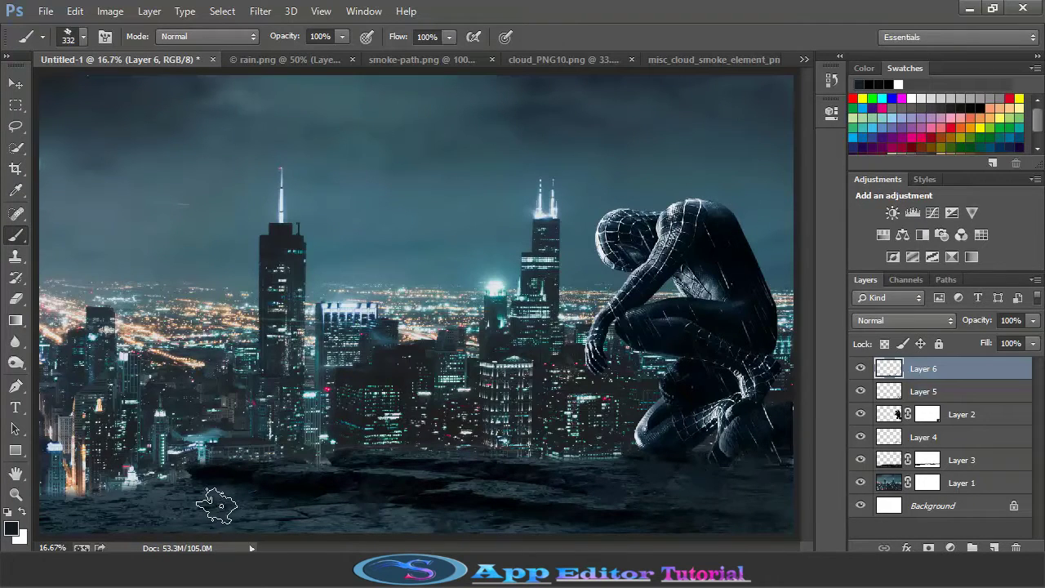
pyautogui.click(1032, 343)
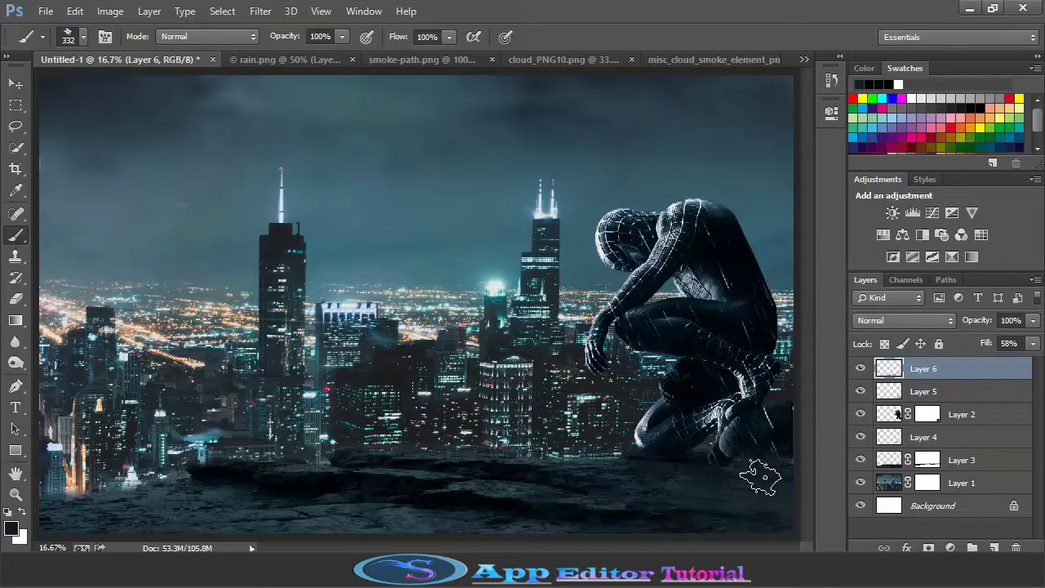
pyautogui.moveTo(763, 472); pyautogui.dragTo(728, 483)
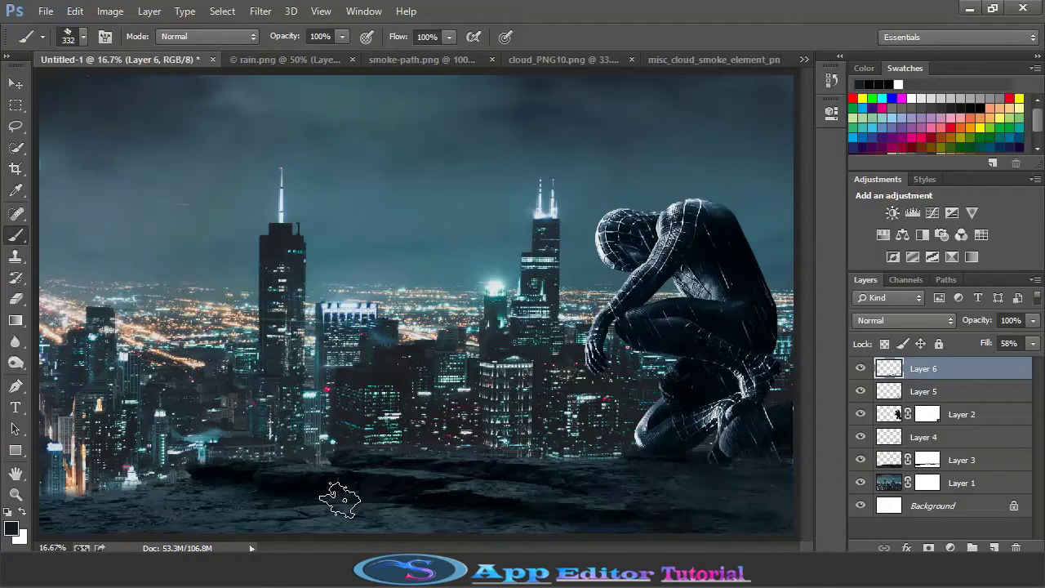
# - On another new layer, draw a radial foreground-to-transparent glow over the bright tower light, using the near-white colour sampled from it
pyautogui.click(993, 548)
pyautogui.press('i')
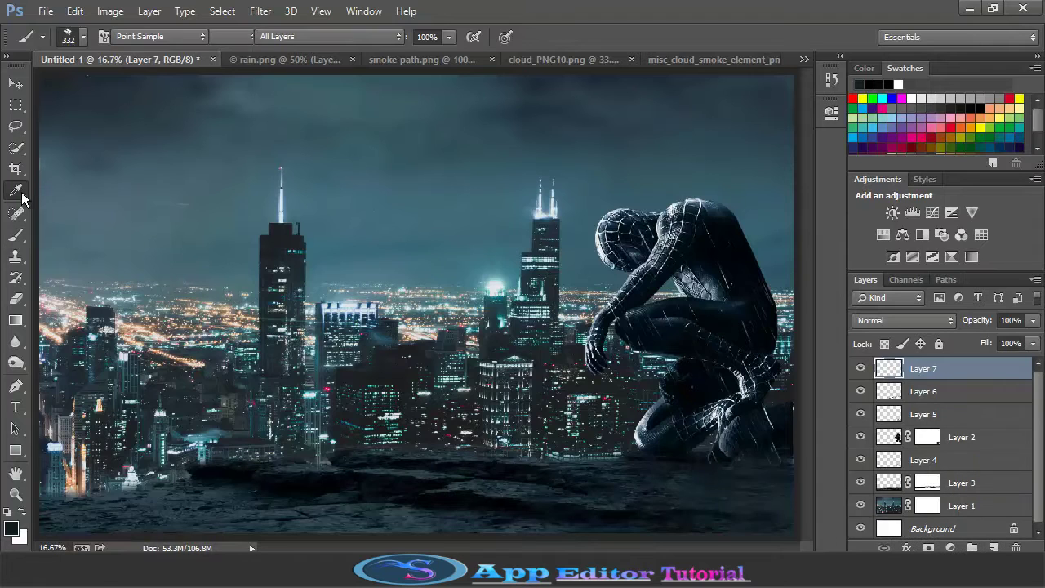
pyautogui.click(502, 279)
pyautogui.click(15, 320)
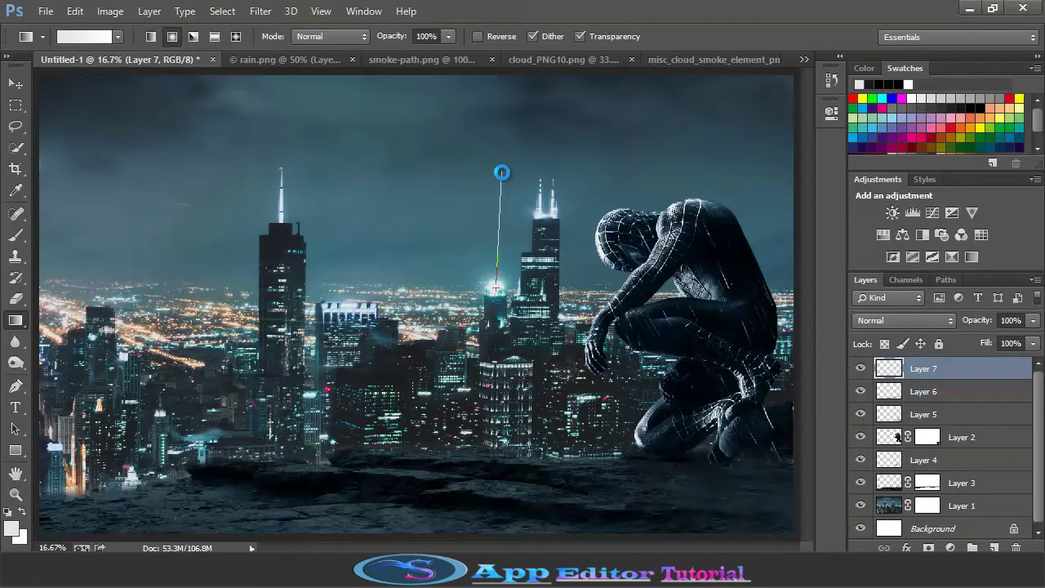
pyautogui.moveTo(502, 172); pyautogui.dragTo(503, 173)
pyautogui.hotkey('ctrl', 'z')
pyautogui.click(118, 36)
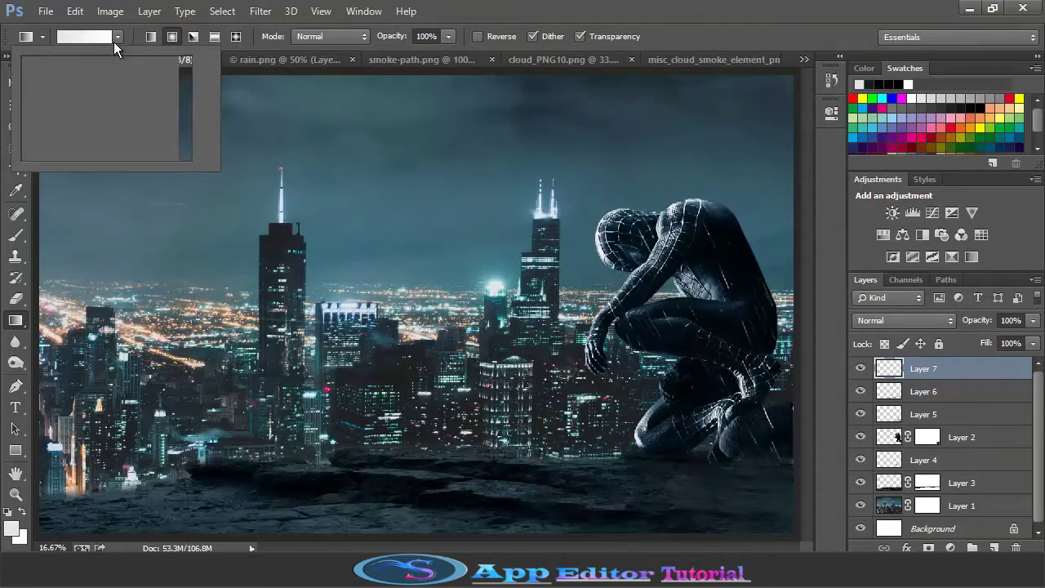
pyautogui.doubleClick(60, 67)
pyautogui.moveTo(497, 271); pyautogui.dragTo(497, 213)
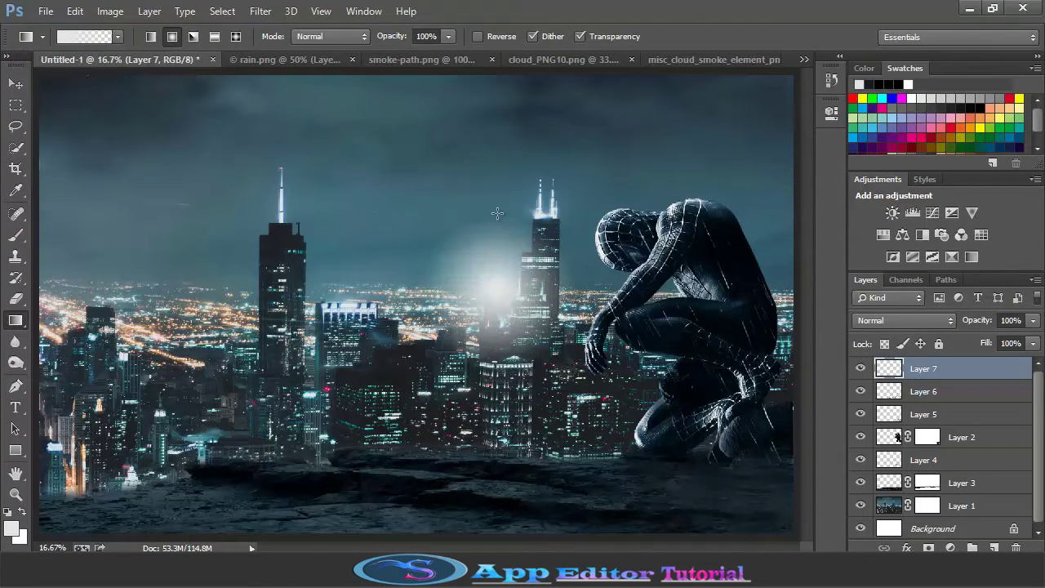
# - Enlarge the glow on Layer 7 to 127.67% width and 127.16% height
pyautogui.press('v')
pyautogui.hotkey('ctrl', 't')
pyautogui.moveTo(555, 266); pyautogui.dragTo(611, 270)
pyautogui.moveTo(531, 290); pyautogui.dragTo(528, 289)
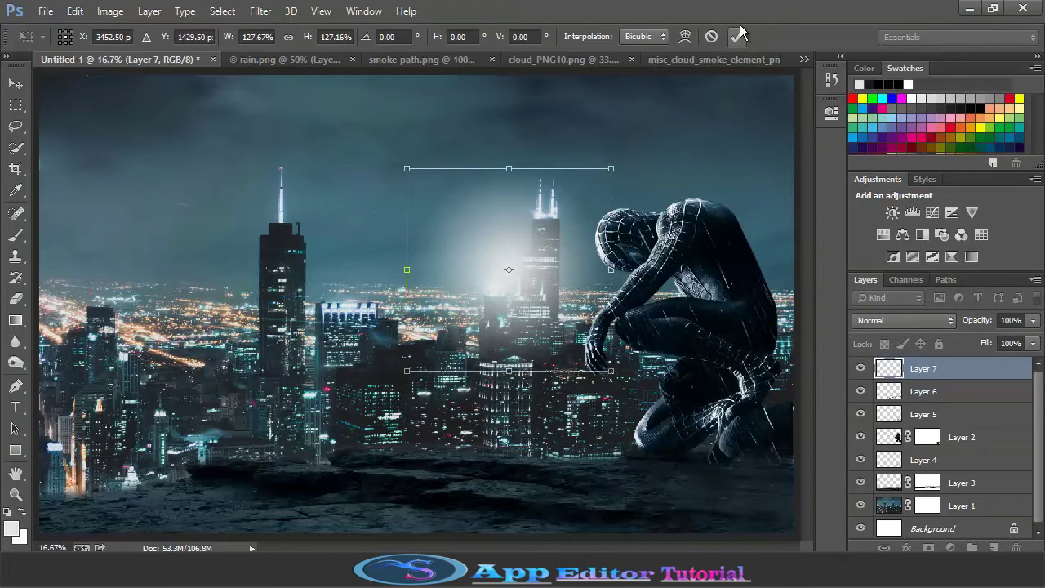
pyautogui.press('Return')
# - Try the Soft Light, Exclusion and Divide blending modes on Layer 7's glow
pyautogui.click(902, 320)
pyautogui.click(871, 222)
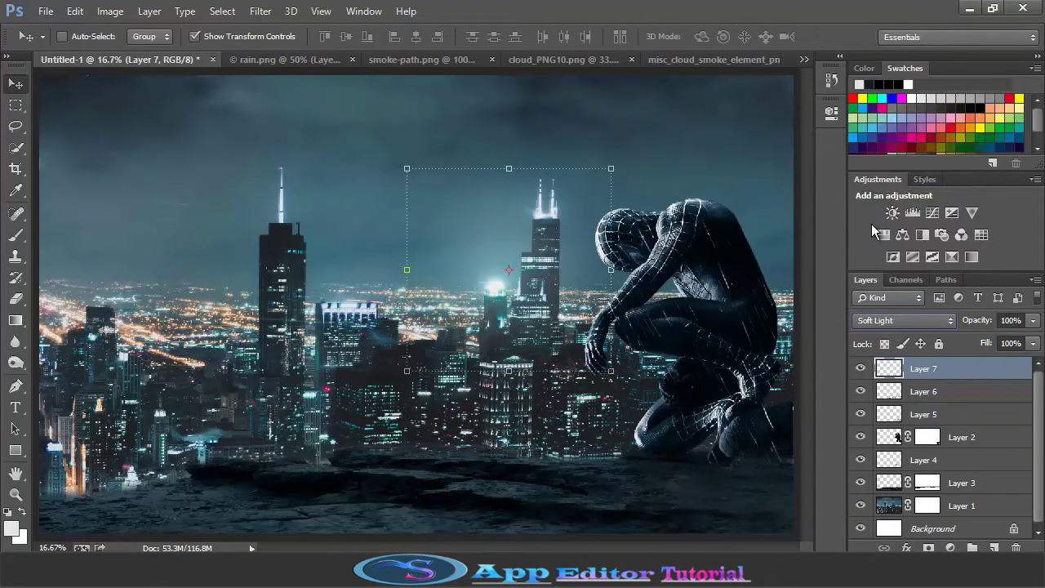
pyautogui.click(908, 319)
pyautogui.scroll(-7, 901, 320)
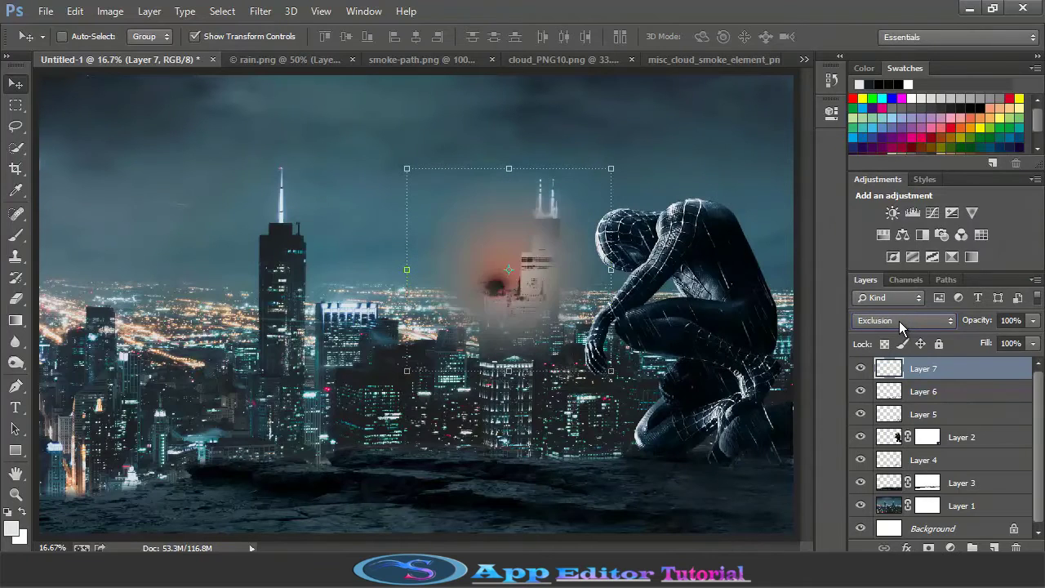
pyautogui.scroll(-2, 901, 322)
# - Scale the glow further to 124.08% width and 118.13% height, and set Layer 7's blending mode to Soft Light
pyautogui.hotkey('ctrl', 't')
pyautogui.moveTo(611, 270); pyautogui.dragTo(659, 270)
pyautogui.moveTo(533, 168); pyautogui.dragTo(533, 132)
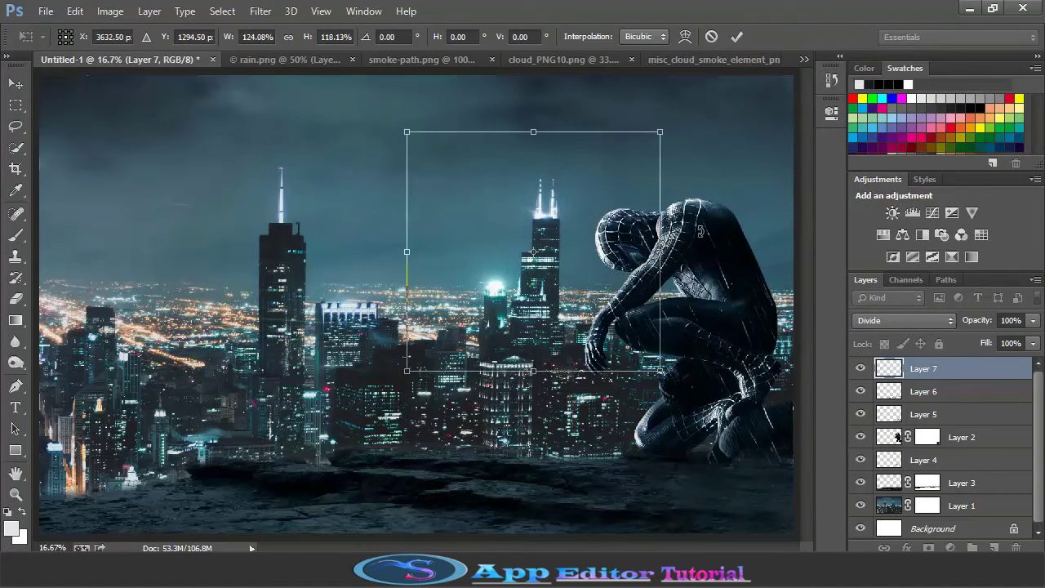
pyautogui.click(737, 38)
pyautogui.click(902, 320)
pyautogui.click(873, 217)
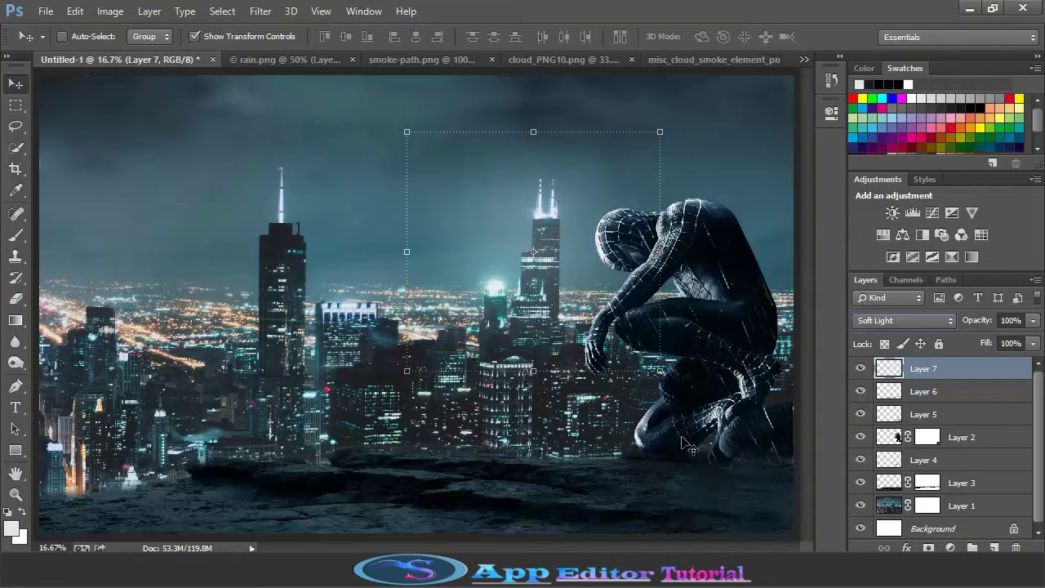
pyautogui.click(881, 441)
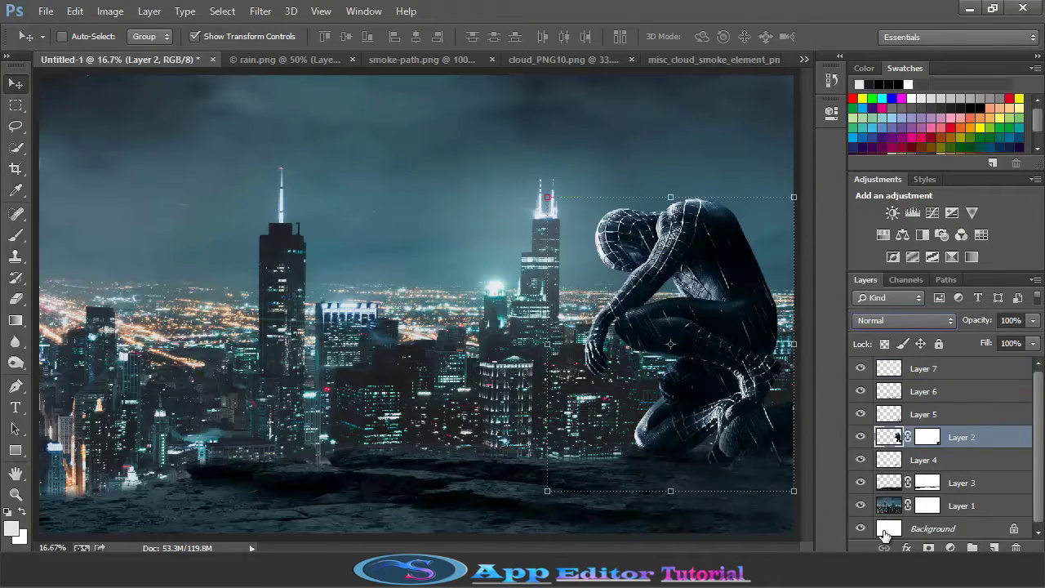
pyautogui.click(889, 483)
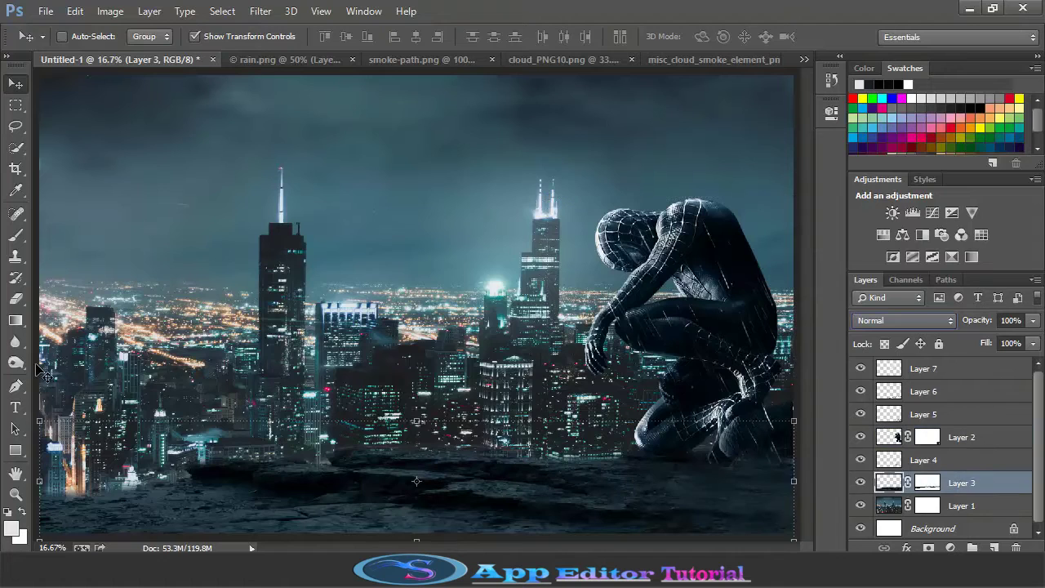
pyautogui.press('o')
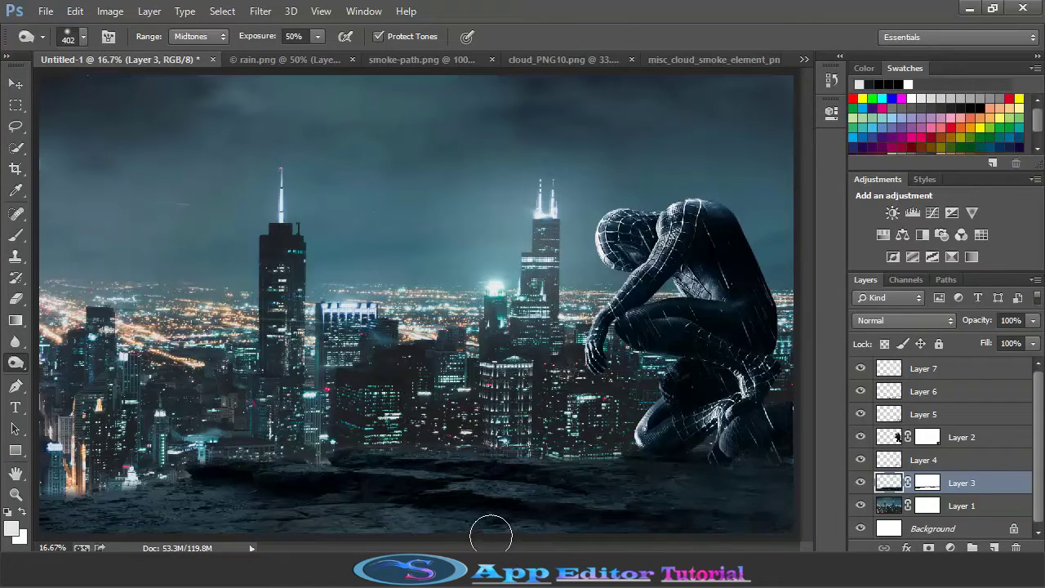
# - Sample the blue-grey sky colour above the figure's back as the foreground colour and select Layer 2
pyautogui.click(14, 189)
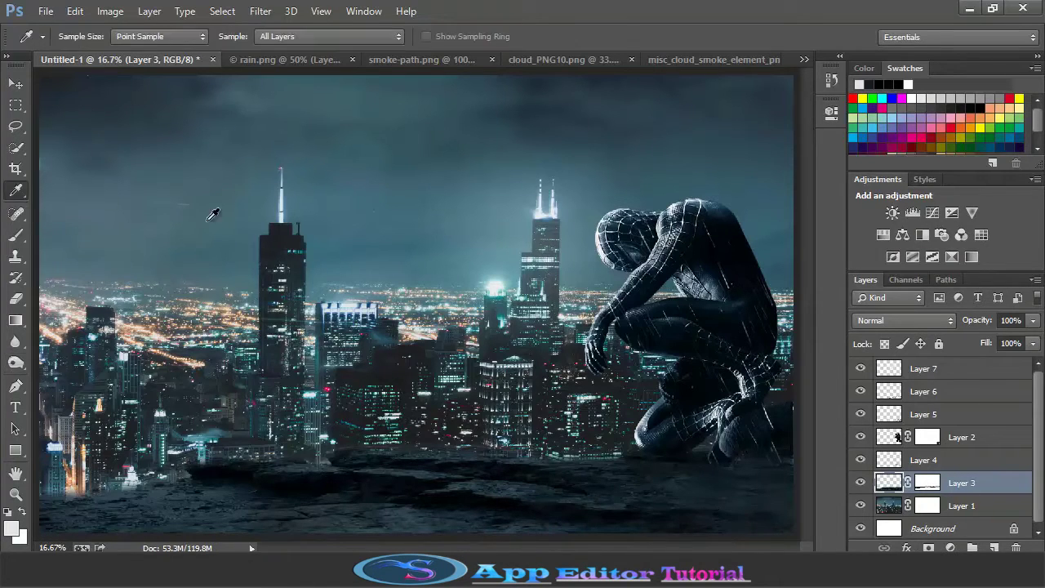
pyautogui.click(761, 197)
pyautogui.click(895, 438)
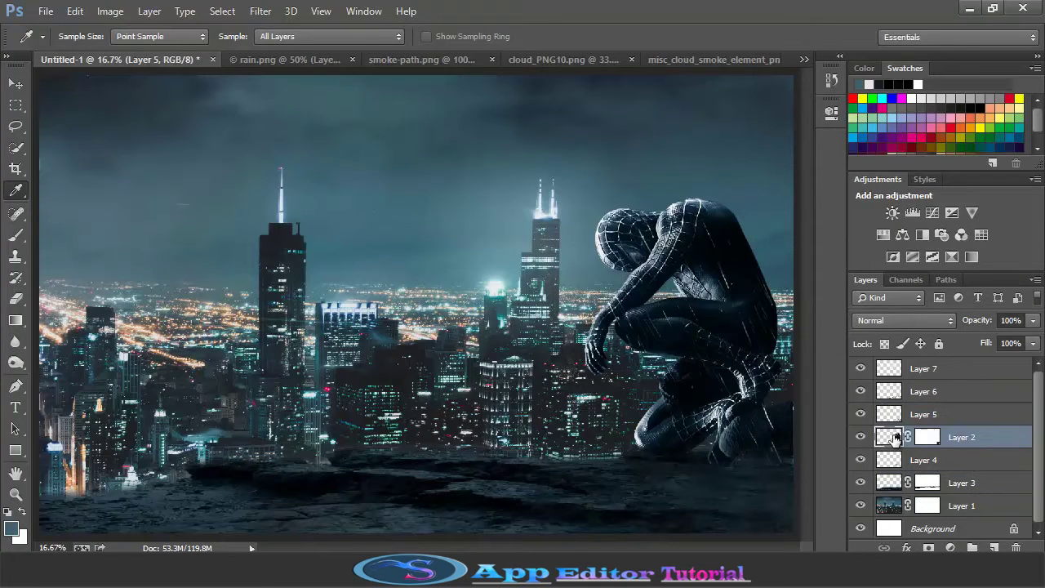
# - Try painting the sky colour along the figure's back with a soft 332 px brush on a new layer clipped to Layer 2
pyautogui.click(994, 548)
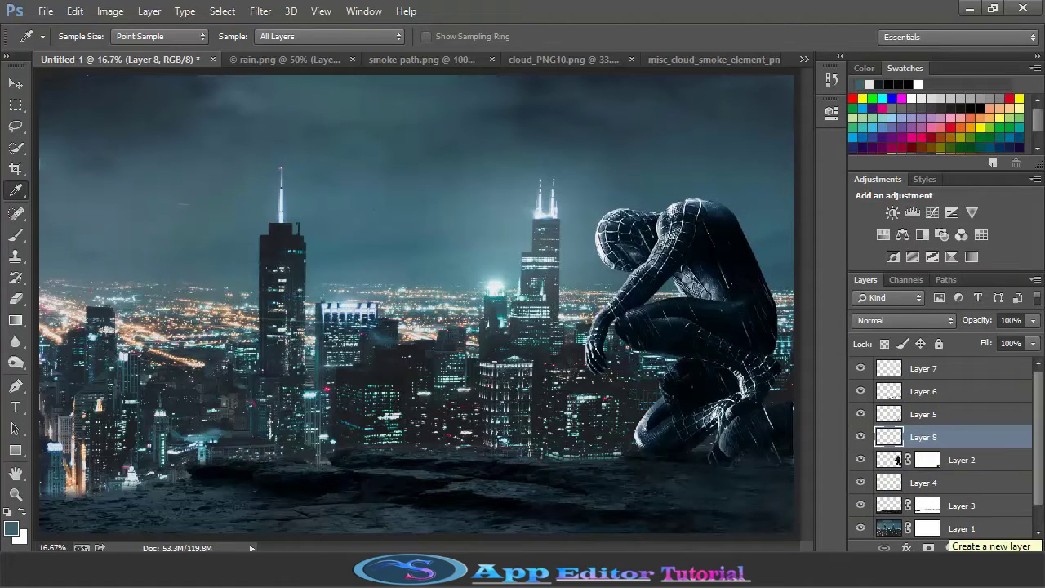
pyautogui.hotkey('ctrl', 'alt', 'g')
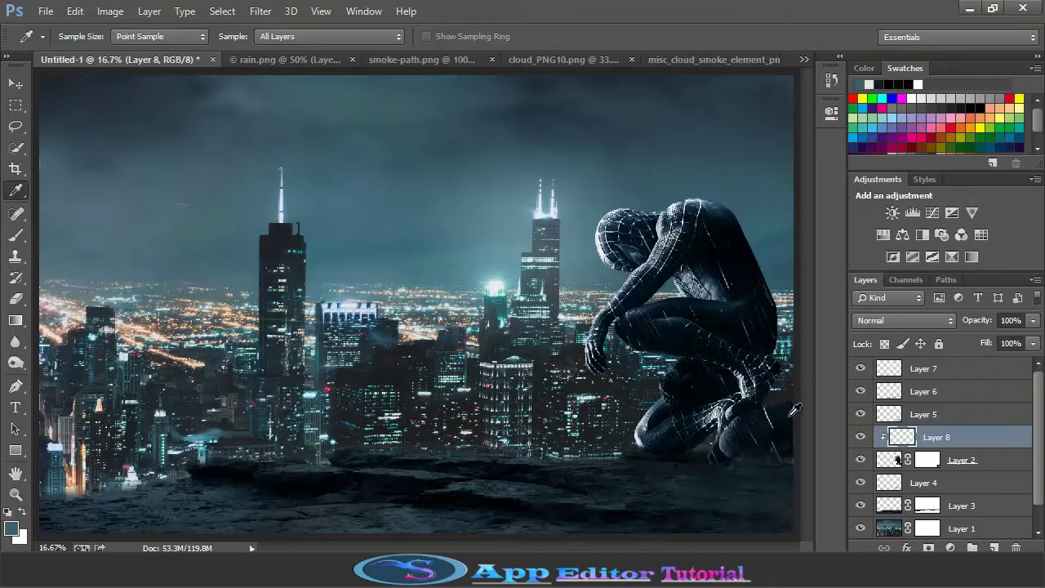
pyautogui.press('b')
pyautogui.click(82, 37)
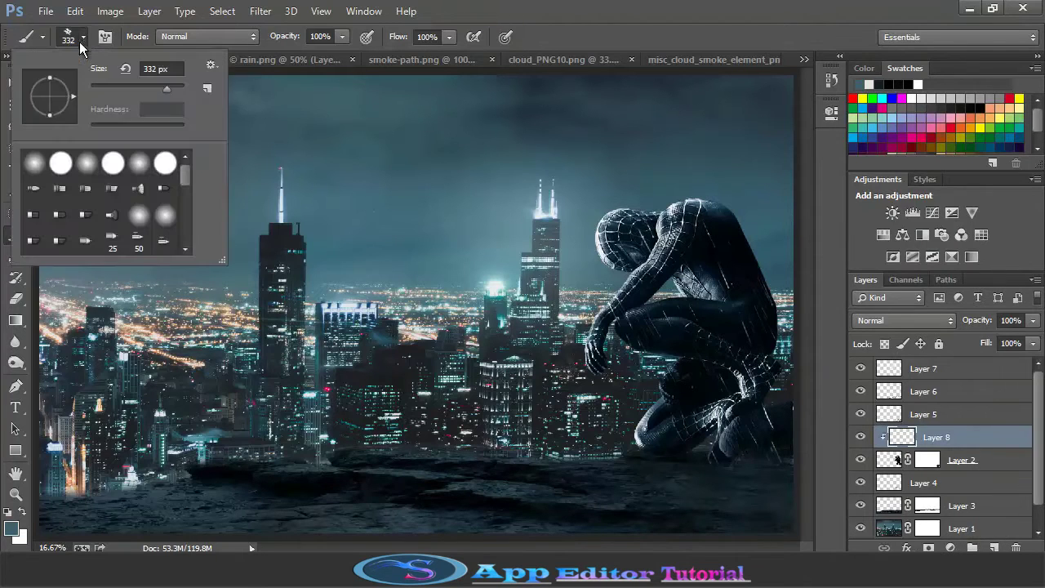
pyautogui.click(760, 247)
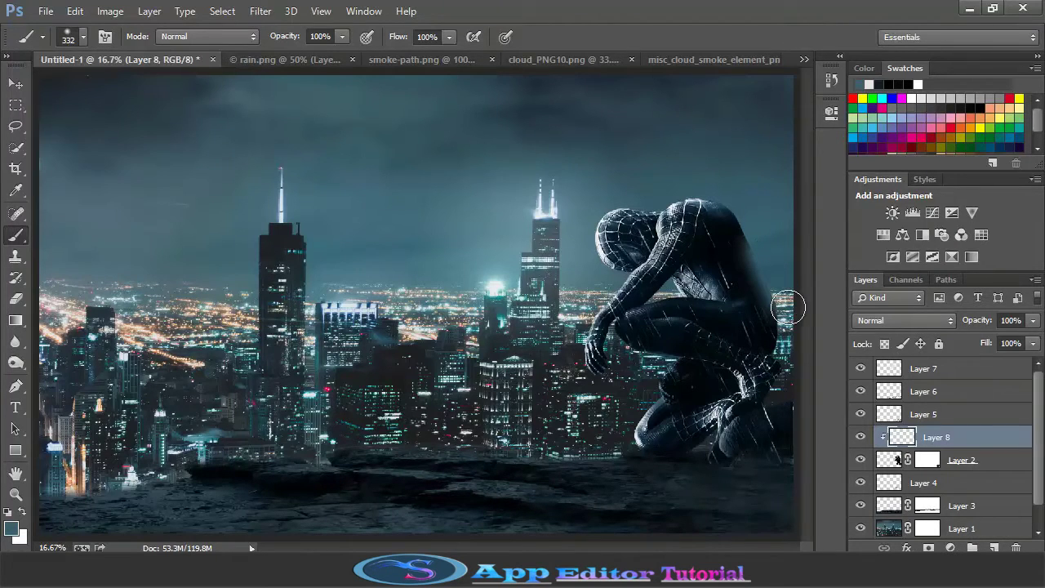
# - Try the Darken and Color Burn blending modes on the clipped colour layer, and delete that layer
pyautogui.click(904, 320)
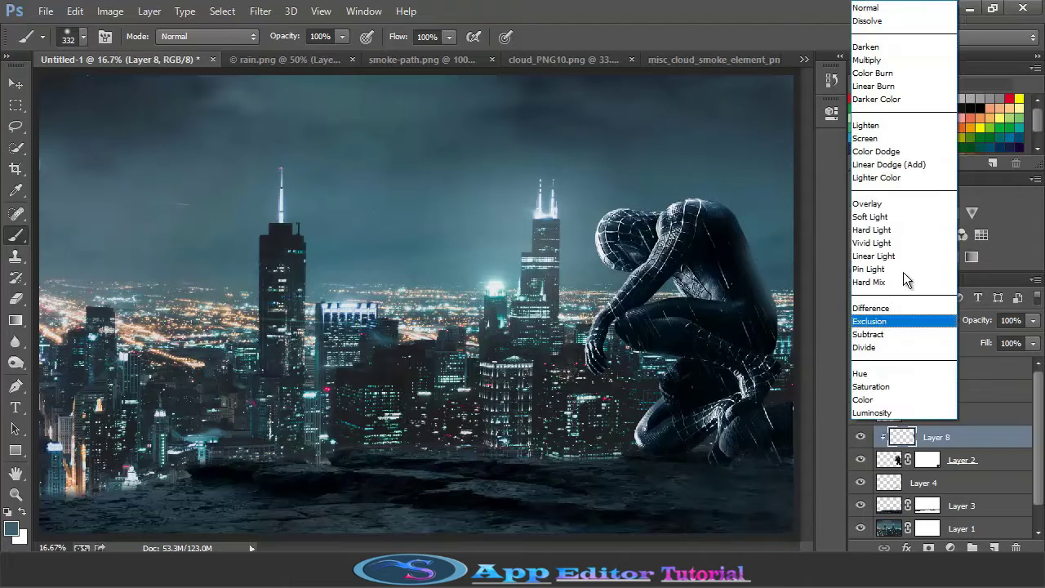
pyautogui.click(881, 46)
pyautogui.scroll(-6, 871, 322)
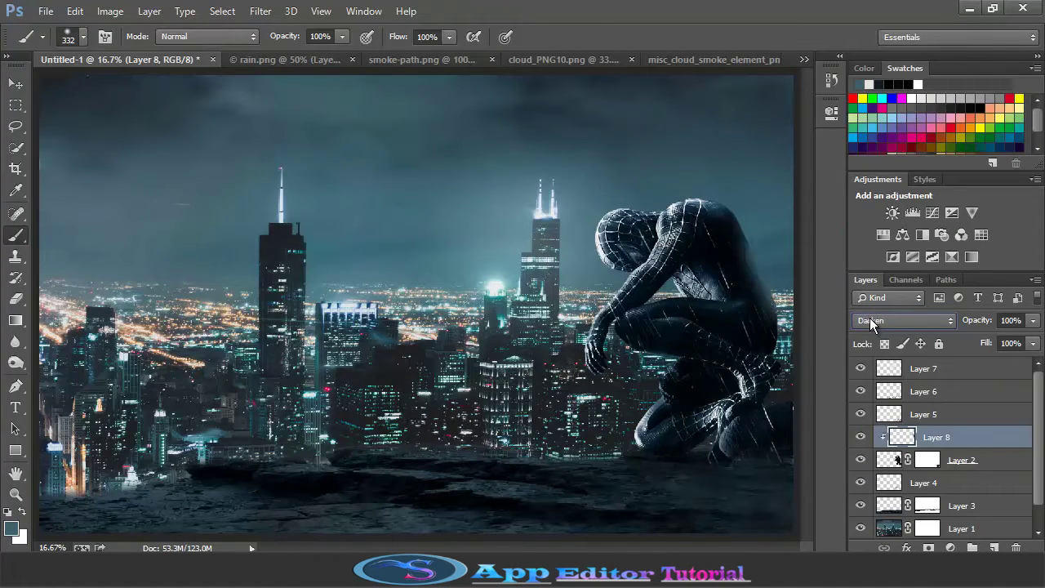
pyautogui.click(879, 324)
pyautogui.click(878, 98)
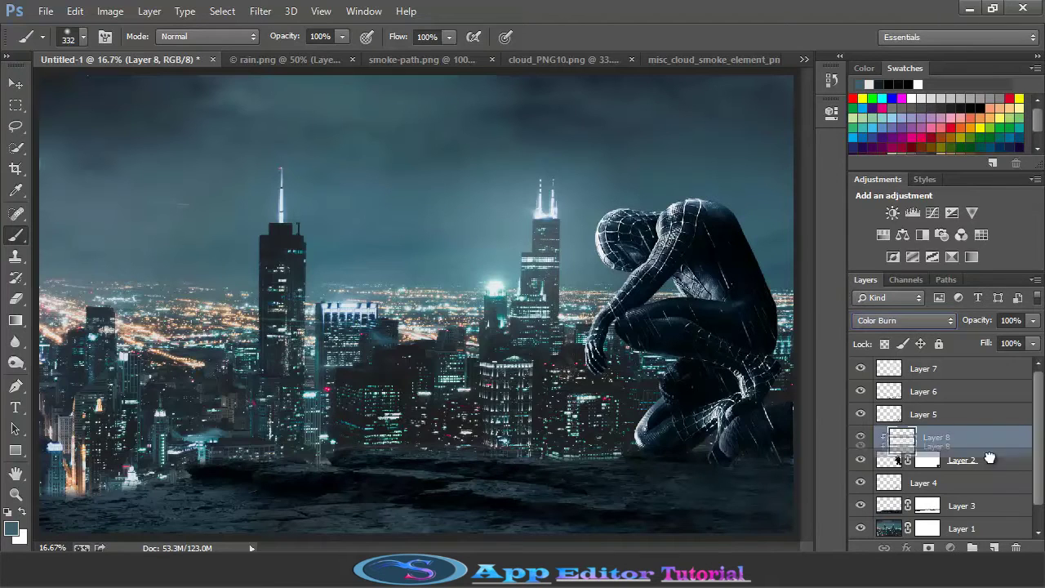
pyautogui.hotkey('ctrl', 'e')
# - Add a new layer clipped to Layer 2 and draw a radial foreground-to-transparent gradient in the sky colour from the figure's back inward
pyautogui.click(992, 546)
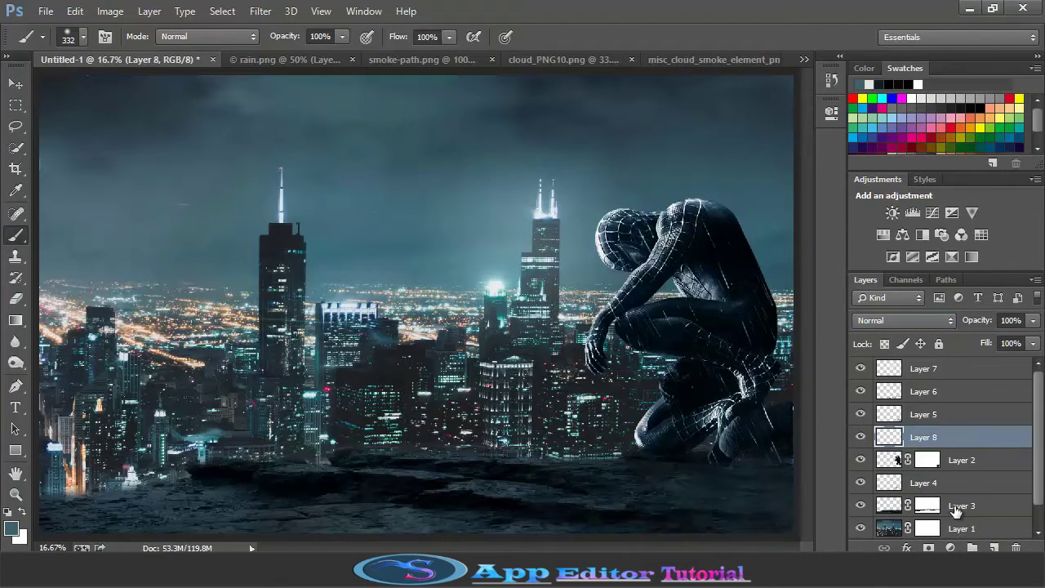
pyautogui.hotkey('ctrl', 'alt', 'g')
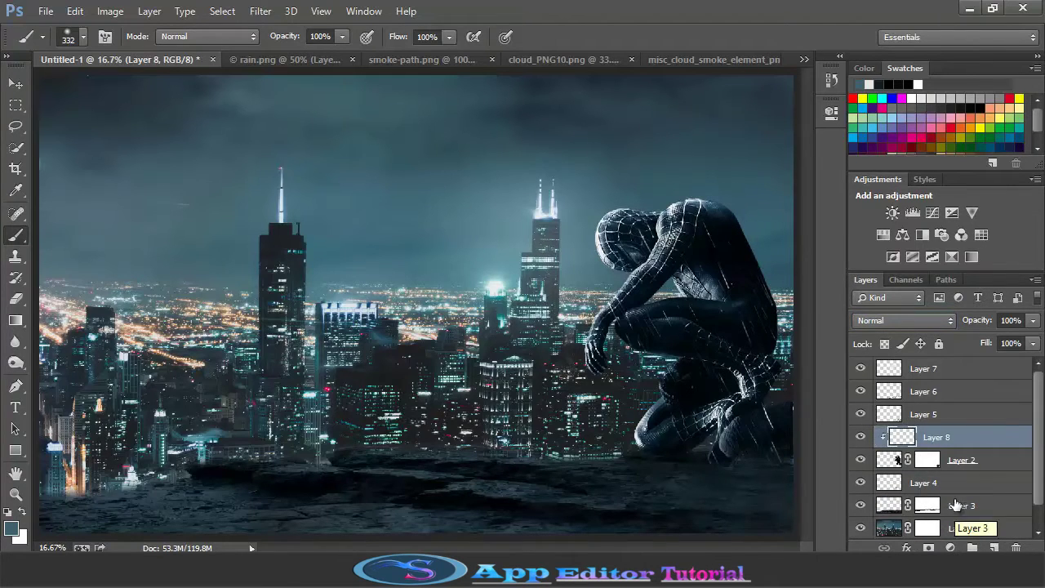
pyautogui.click(17, 321)
pyautogui.moveTo(762, 278); pyautogui.dragTo(671, 280)
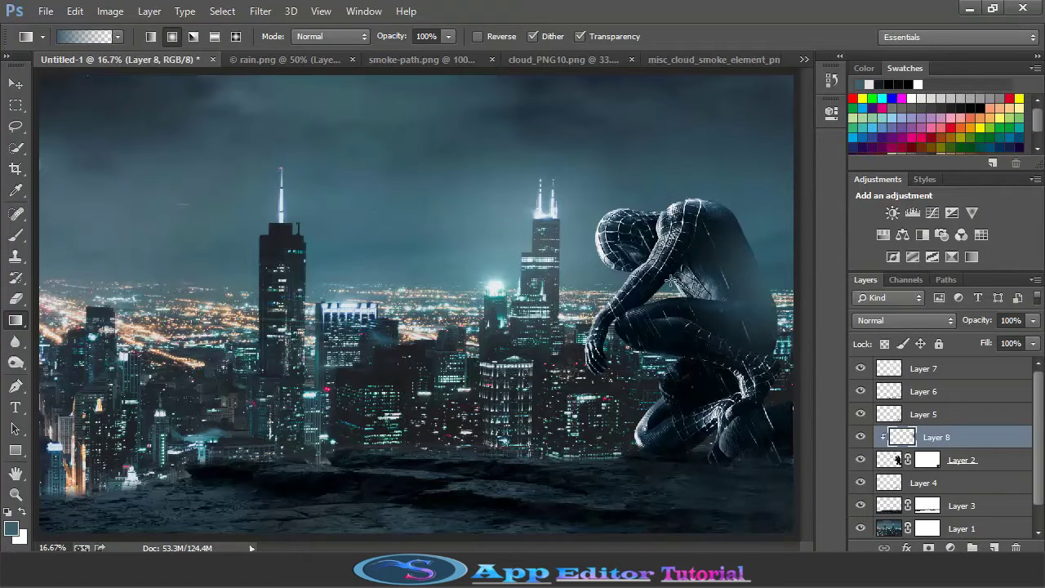
# - Try Soft Light on the gradient layer clipped to the figure, return it to Normal and set its fill to 63%
pyautogui.click(913, 322)
pyautogui.click(875, 218)
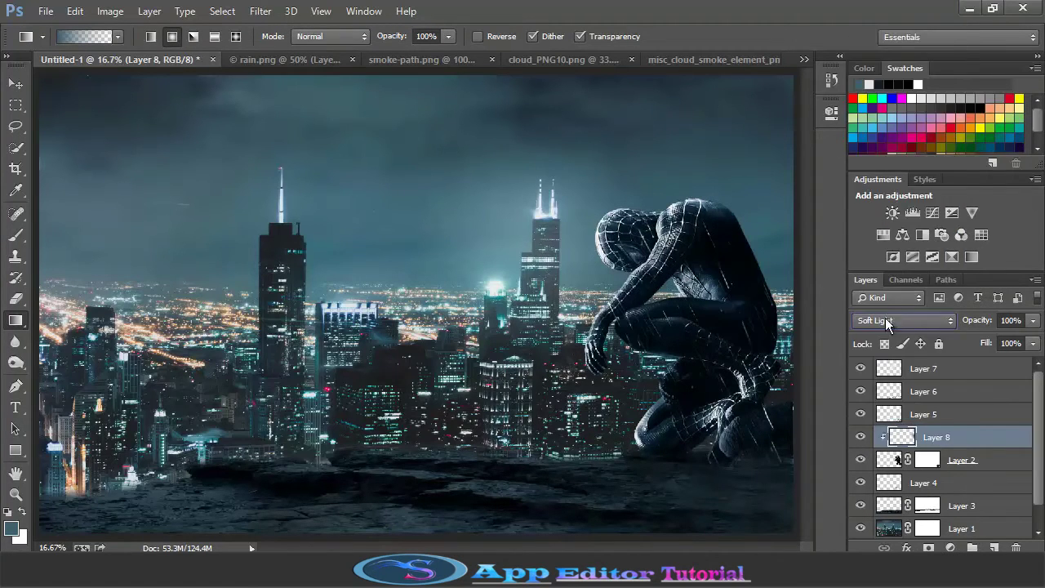
pyautogui.click(885, 318)
pyautogui.click(859, 10)
pyautogui.click(1032, 343)
pyautogui.moveTo(1031, 361); pyautogui.dragTo(1008, 365)
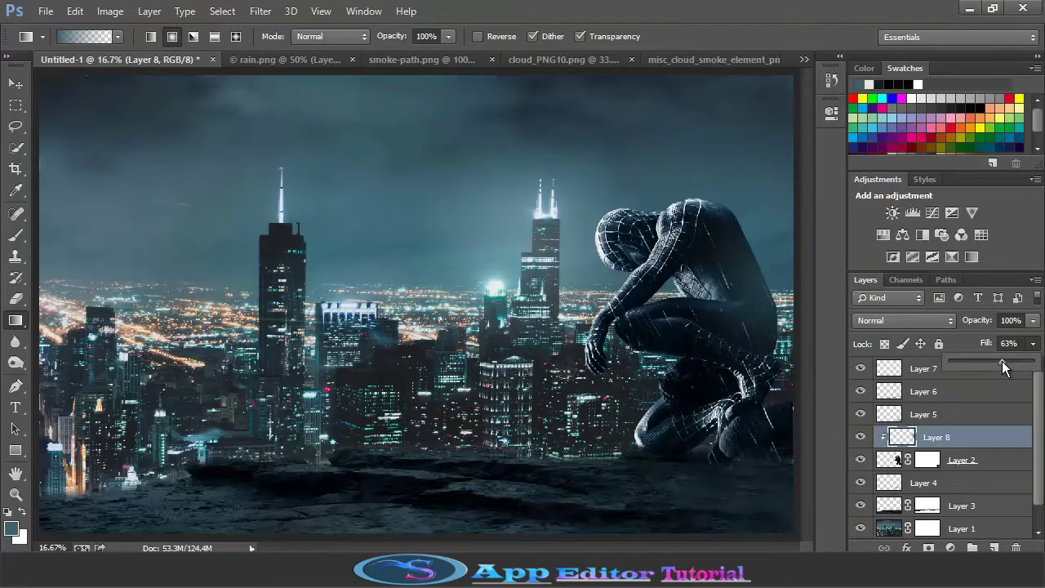
pyautogui.hotkey('ctrl', 't')
pyautogui.press('Return')
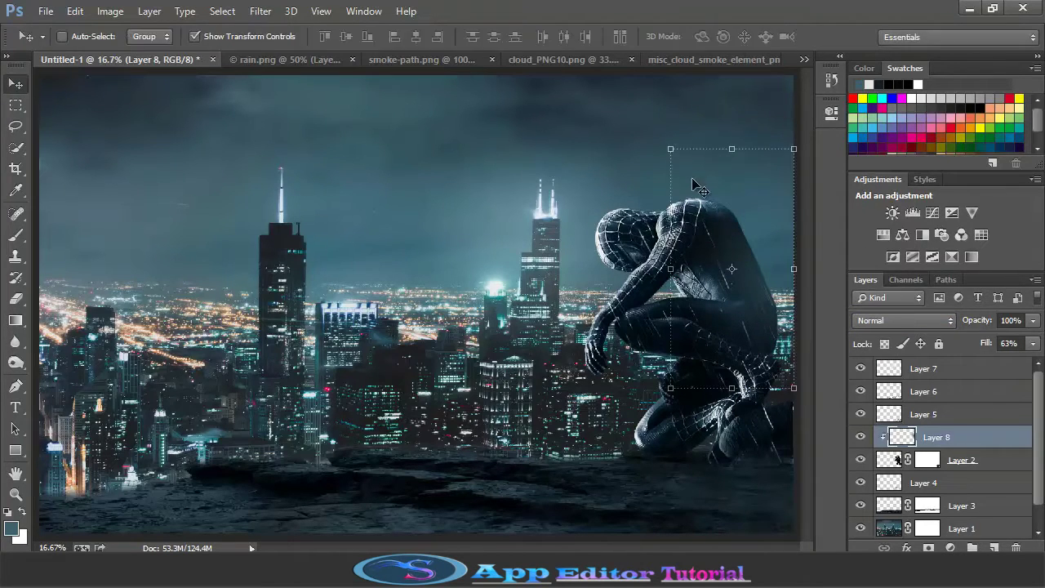
pyautogui.click(16, 363)
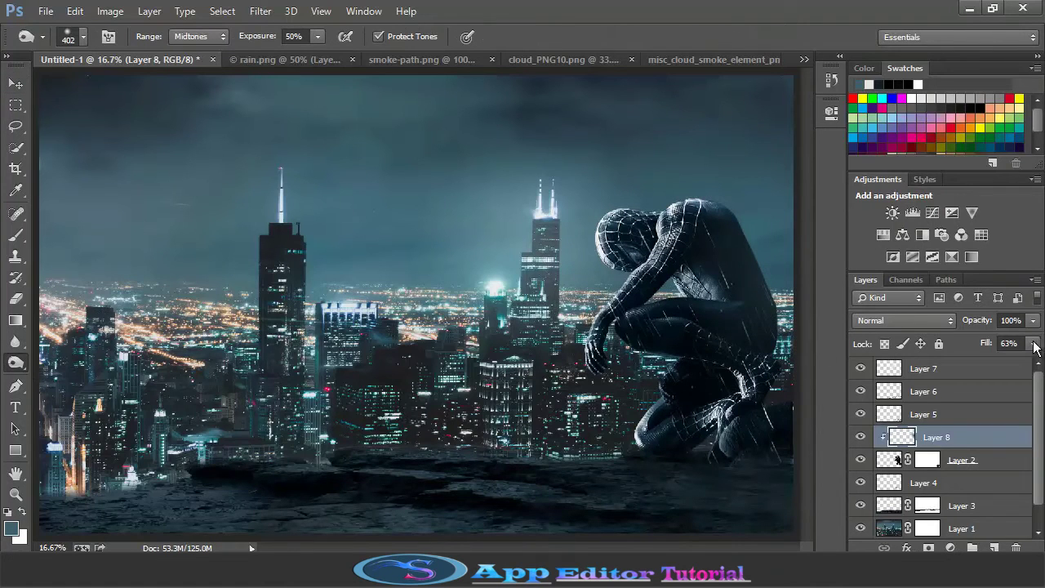
# - Apply a Yellow photo filter at 25% density to the figure on Layer 2 after trying Cyan
pyautogui.click(885, 462)
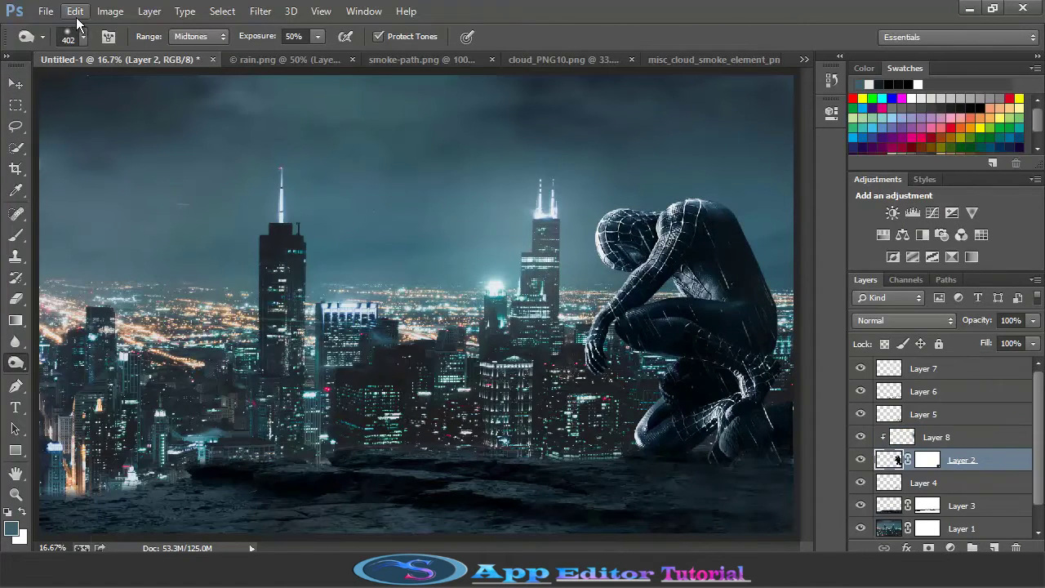
pyautogui.click(109, 11)
pyautogui.moveTo(147, 49)
pyautogui.click(397, 234)
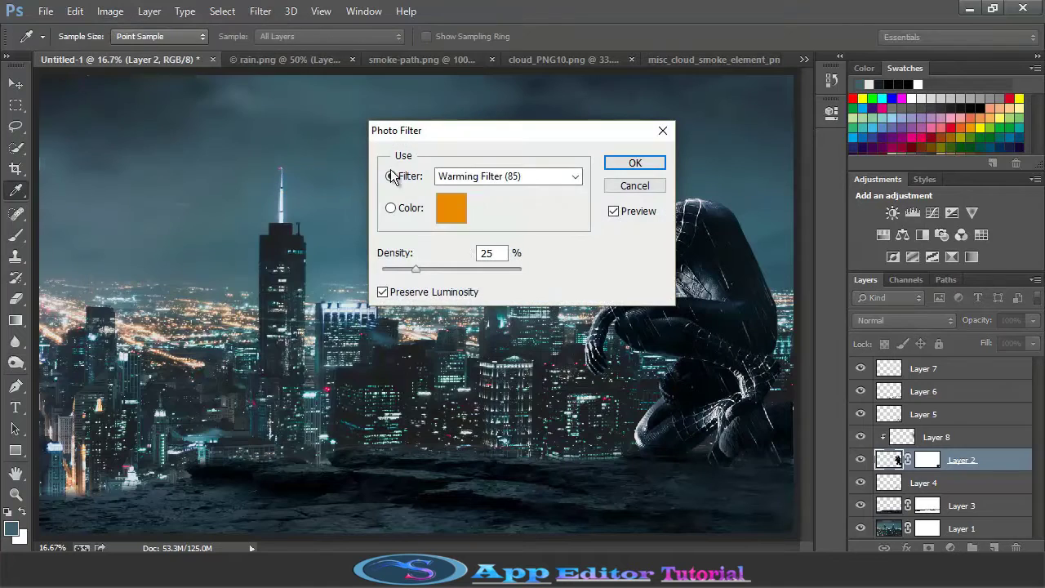
pyautogui.moveTo(489, 131); pyautogui.dragTo(283, 144)
pyautogui.click(297, 190)
pyautogui.click(278, 365)
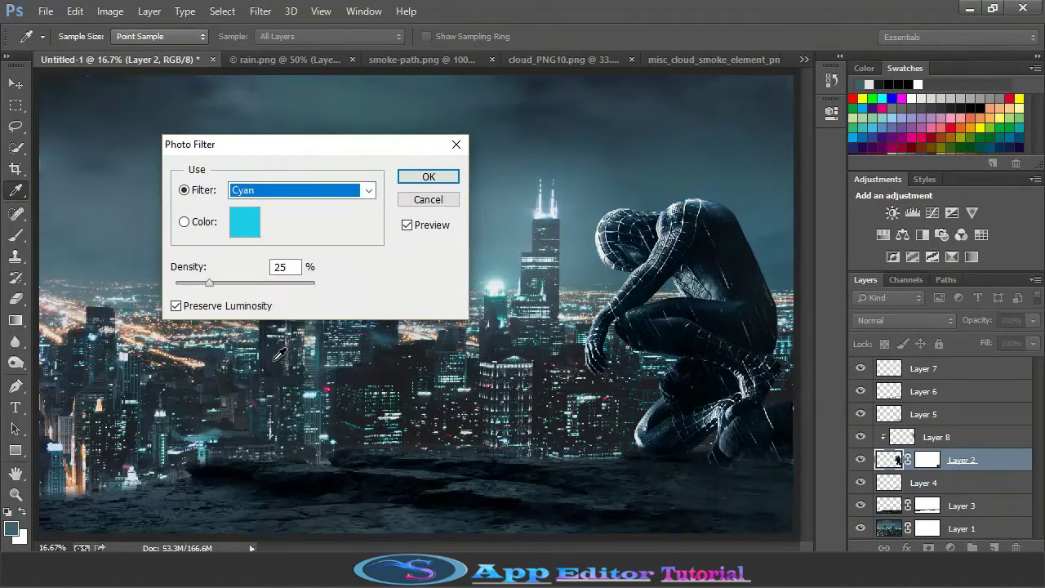
pyautogui.scroll(2, 333, 188)
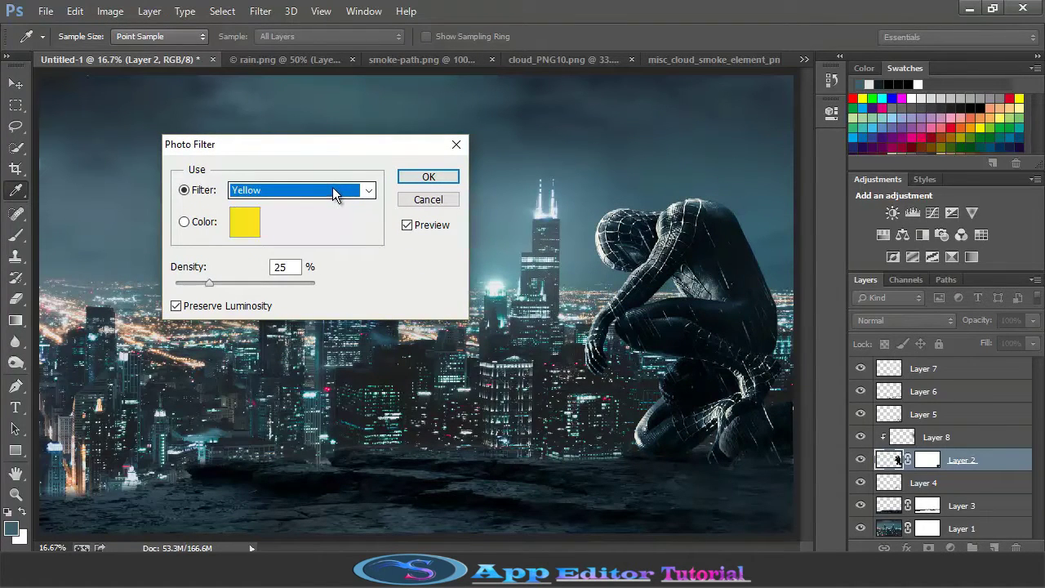
pyautogui.click(426, 177)
pyautogui.press('o')
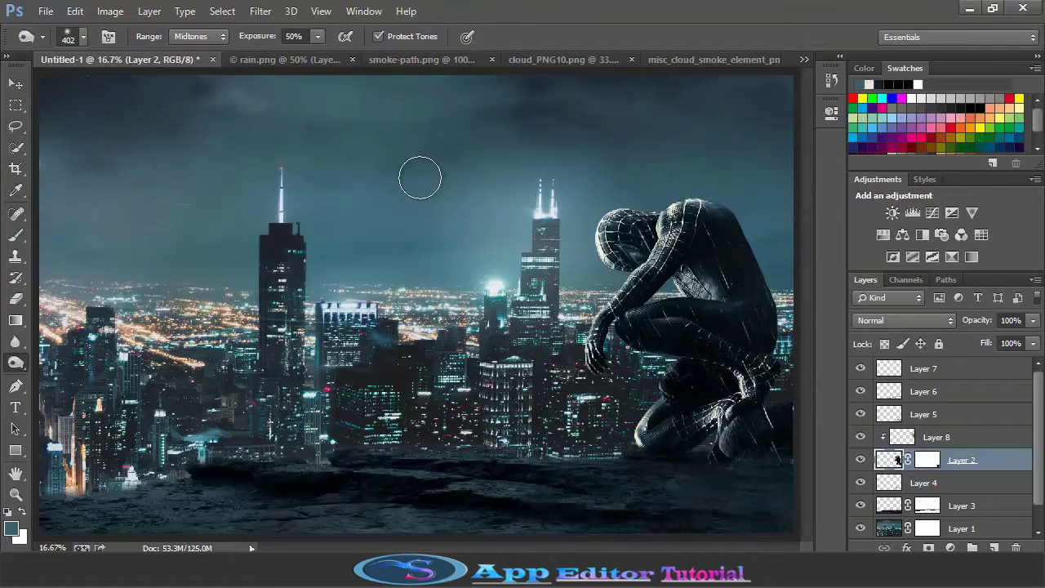
# - Add a linear 90° gradient fill layer in the sky colour fading to transparent, and clip it to Layer 2
pyautogui.click(955, 376)
pyautogui.scroll(-1, 963, 486)
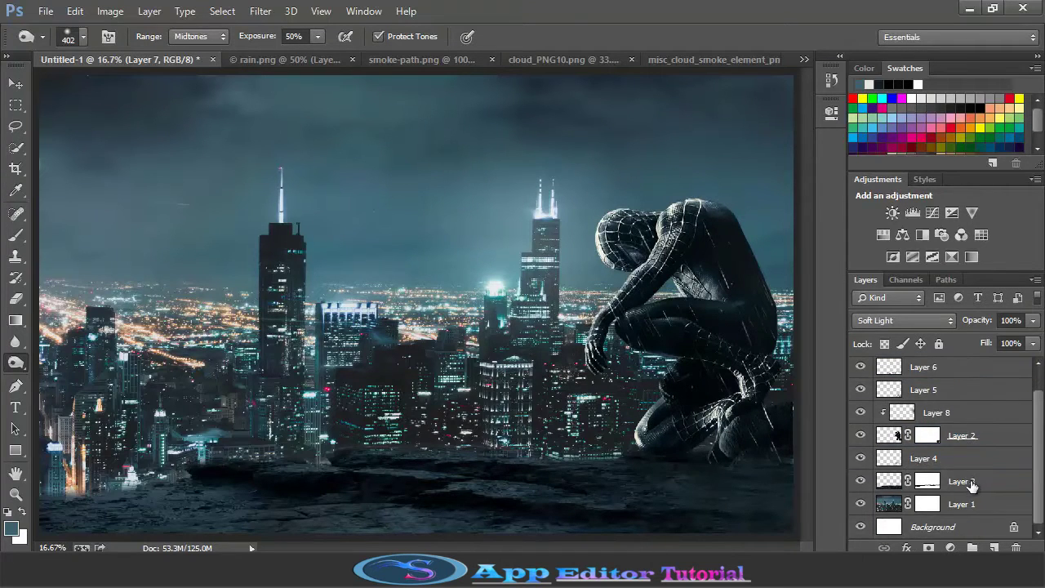
pyautogui.click(965, 504)
pyautogui.click(949, 548)
pyautogui.click(865, 219)
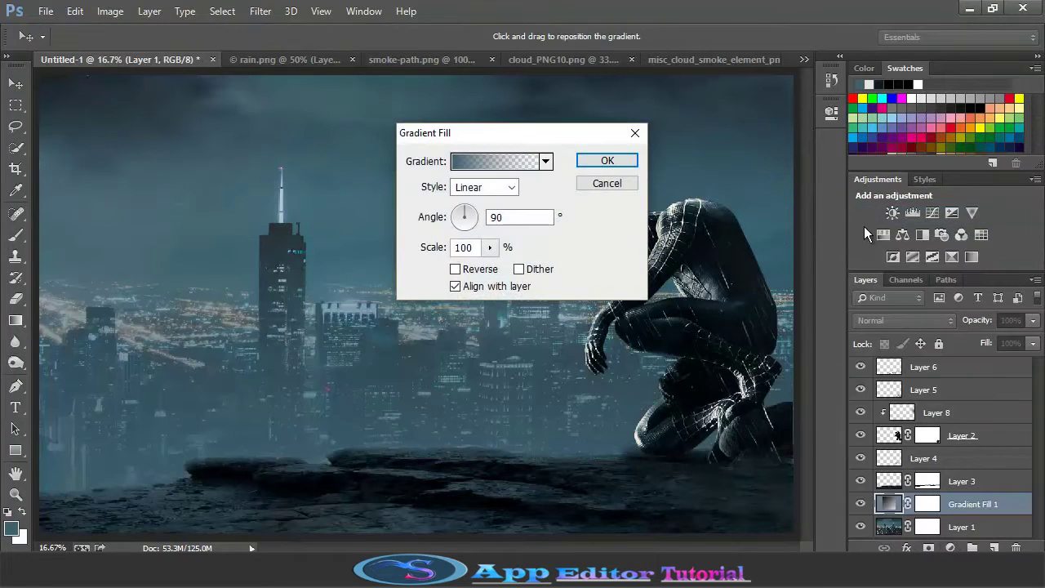
pyautogui.click(608, 161)
pyautogui.scroll(-1, 947, 489)
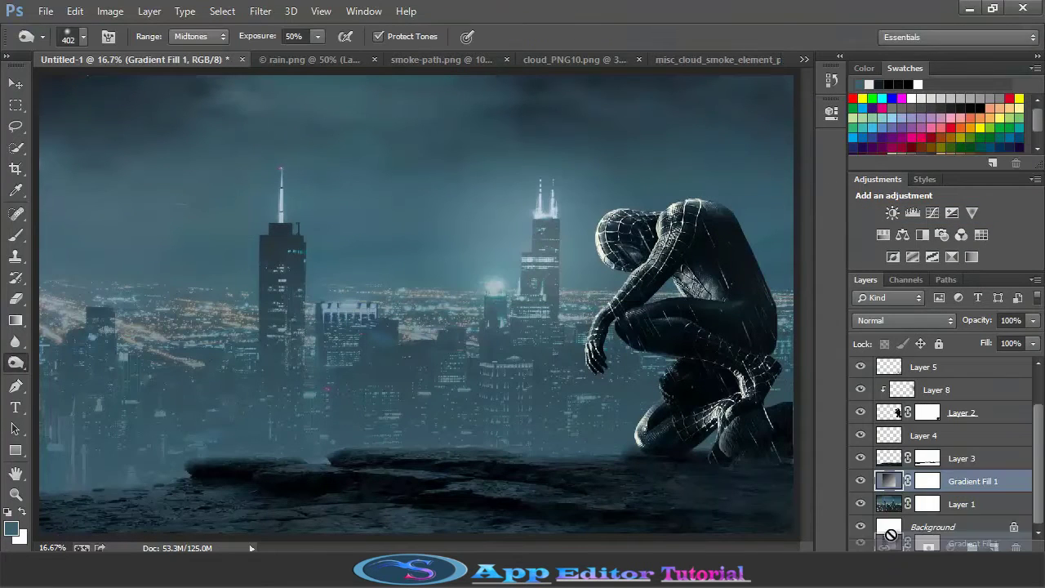
pyautogui.moveTo(888, 503); pyautogui.dragTo(890, 404)
pyautogui.scroll(1, 891, 447)
# - Set the figure's clipped gradient fill to Soft Light at 8% fill and try other blending modes such as Overlay on it
pyautogui.click(904, 320)
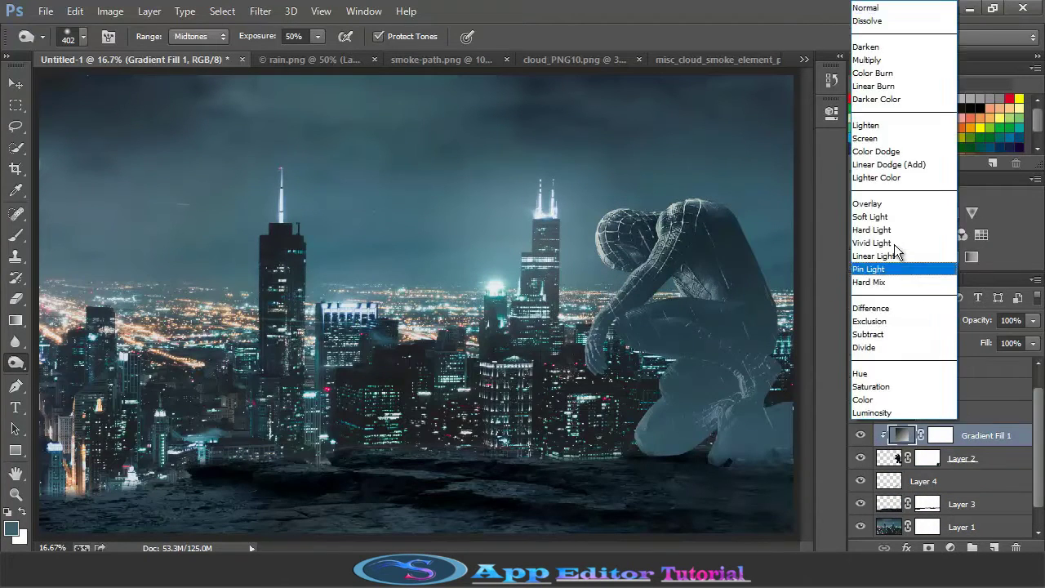
pyautogui.click(894, 213)
pyautogui.click(1032, 343)
pyautogui.moveTo(1030, 360); pyautogui.dragTo(957, 371)
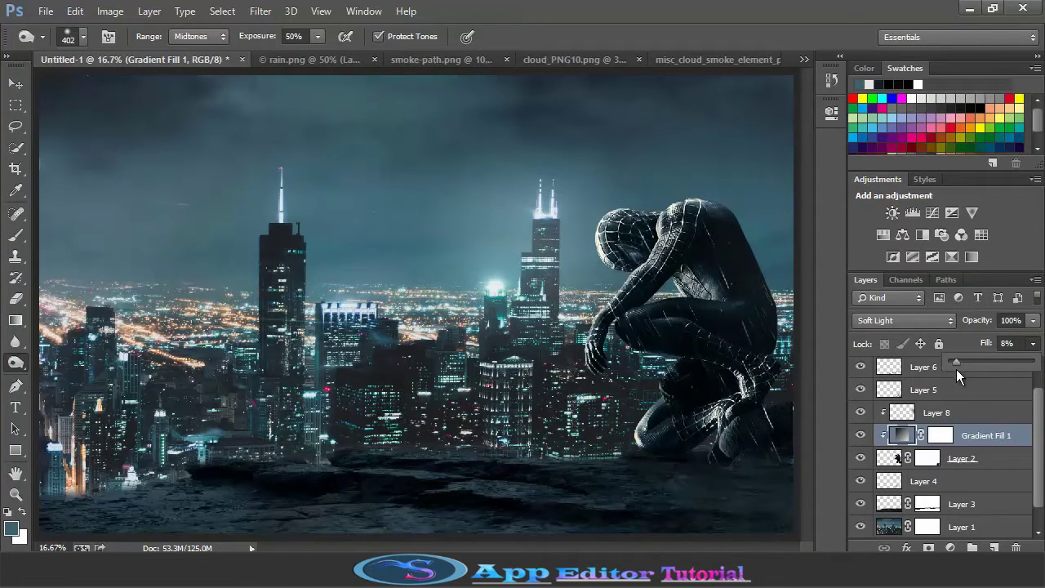
pyautogui.click(900, 321)
pyautogui.click(874, 200)
pyautogui.click(907, 317)
pyautogui.click(874, 219)
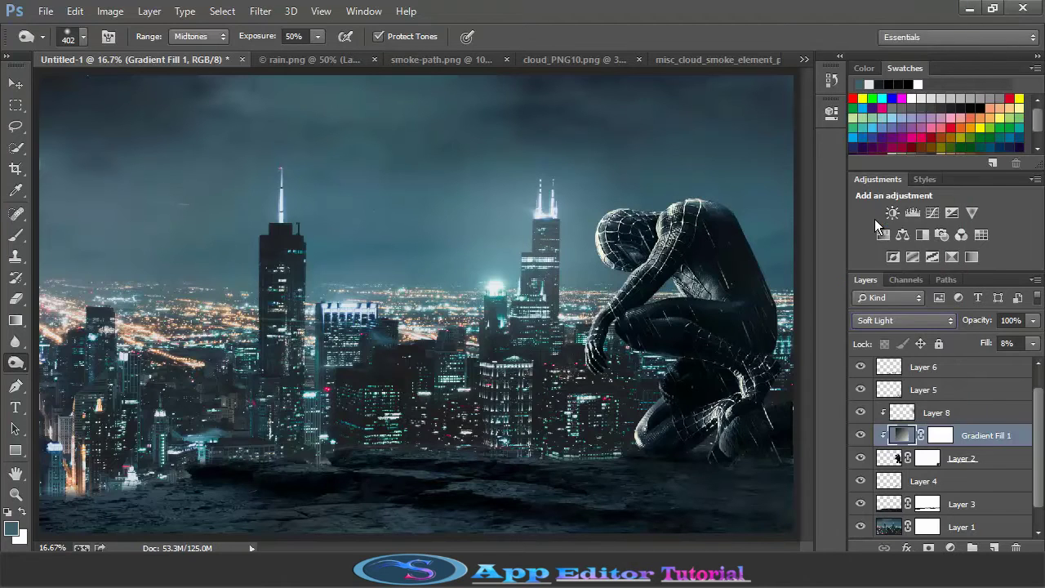
pyautogui.click(900, 319)
pyautogui.click(874, 107)
# - Add another linear 90° gradient fill layer above Layer 3 and clip it to the rocks
pyautogui.click(897, 512)
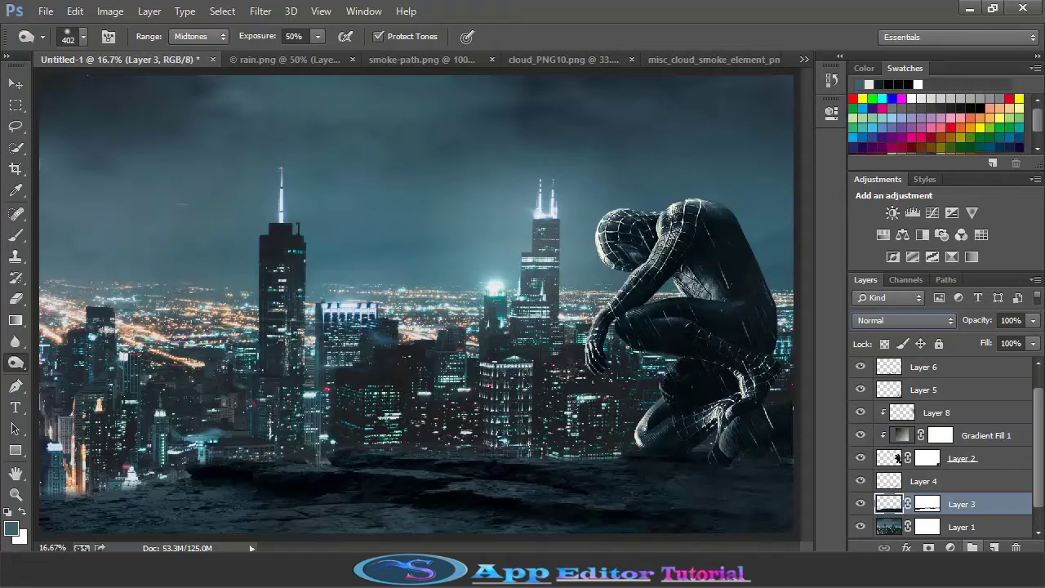
pyautogui.click(950, 548)
pyautogui.click(867, 217)
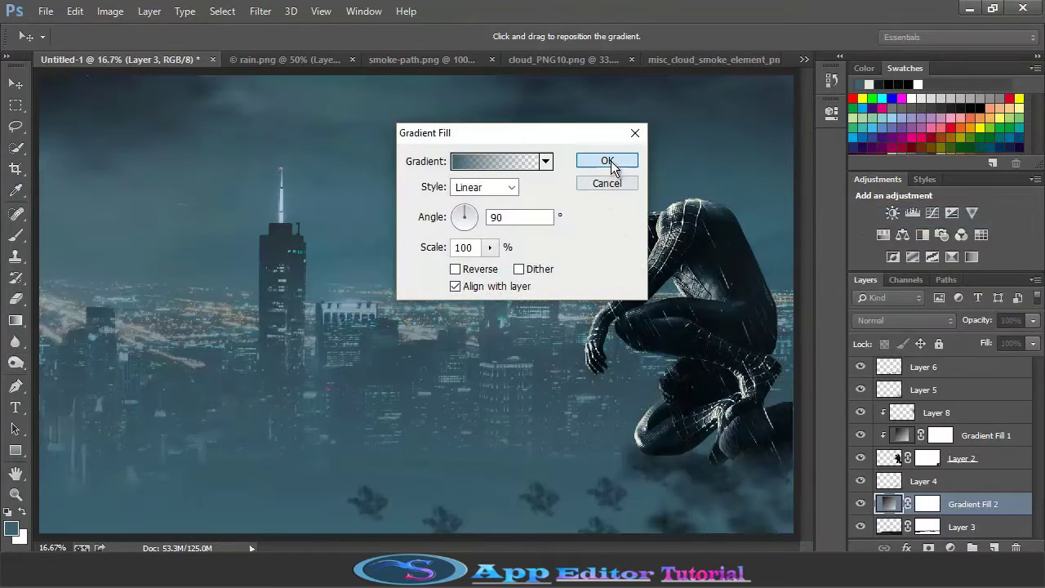
pyautogui.click(607, 162)
pyautogui.keyDown('alt'); pyautogui.click(888, 493); pyautogui.keyUp('alt')
# - Try the blending modes from Difference up through Darker Color and Linear Burn on the rocks' gradient fill
pyautogui.click(902, 320)
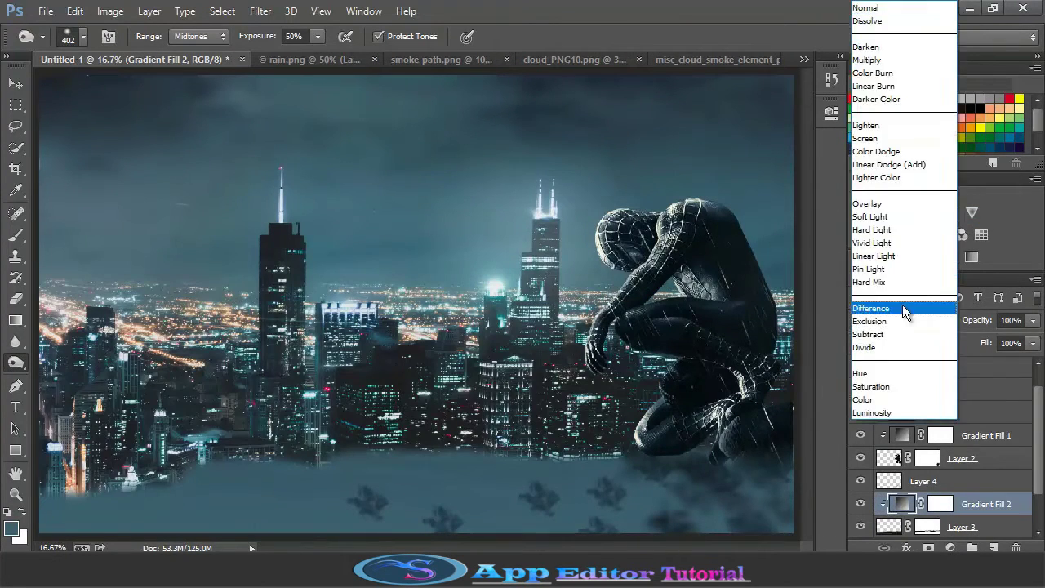
pyautogui.click(902, 304)
pyautogui.press('Up')
pyautogui.press('Up')
pyautogui.press('Up')
pyautogui.press('Up')
pyautogui.press('Up')
pyautogui.press('Up')
pyautogui.press('Up')
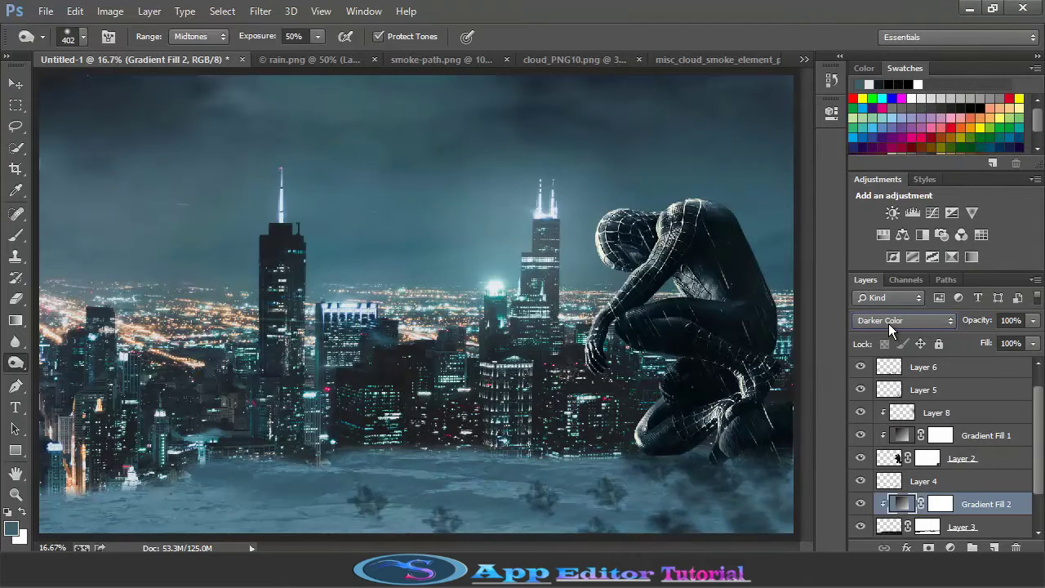
pyautogui.press('Up')
pyautogui.press('Up')
pyautogui.press('Up')
pyautogui.press('Up')
pyautogui.press('Up')
pyautogui.press('Up')
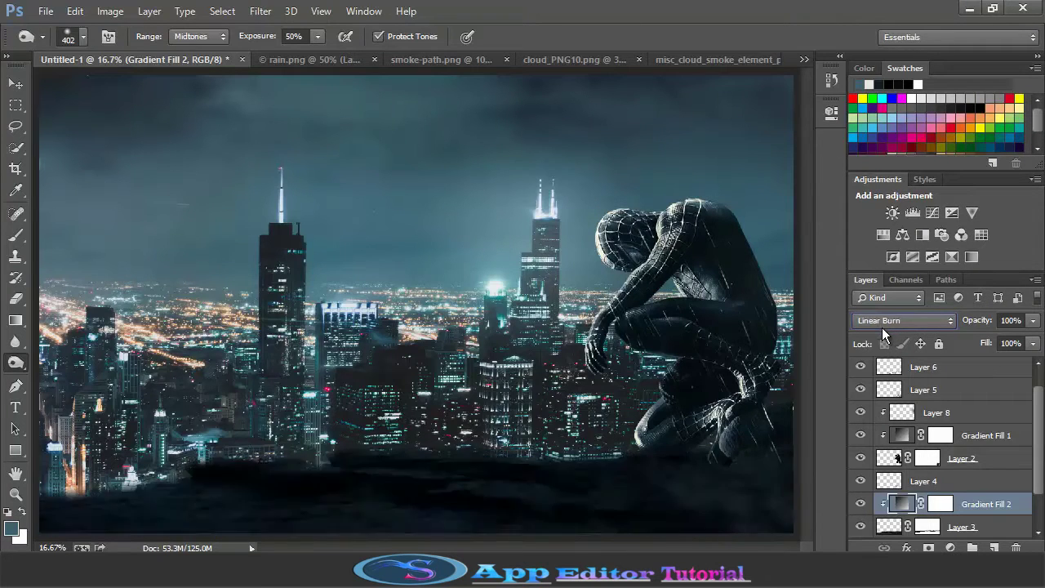
# - Blend the rocks' gradient fill in Soft Light and lower its fill to 20%
pyautogui.click(883, 325)
pyautogui.click(871, 217)
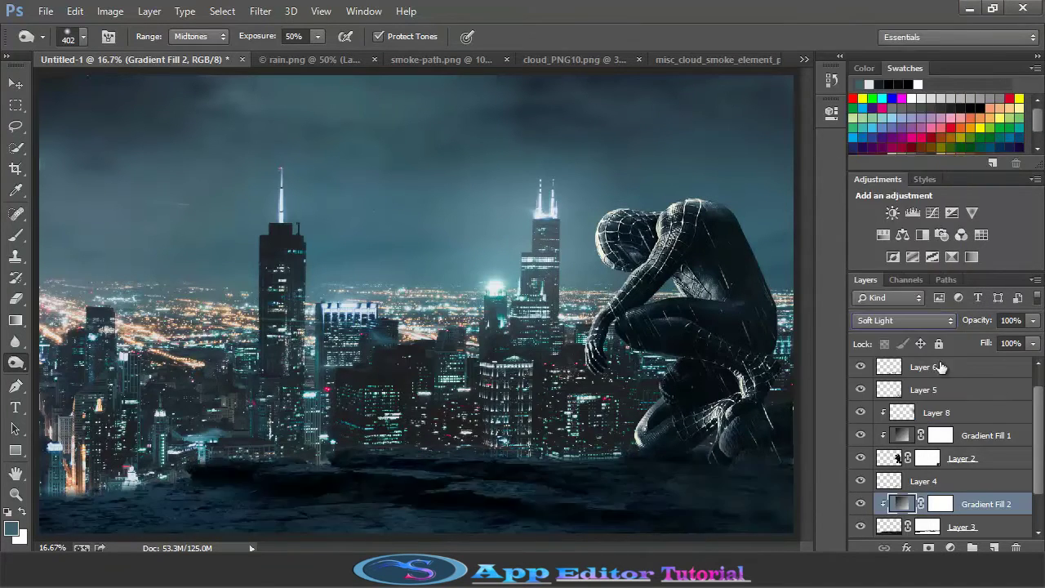
pyautogui.moveTo(1032, 344); pyautogui.dragTo(971, 362)
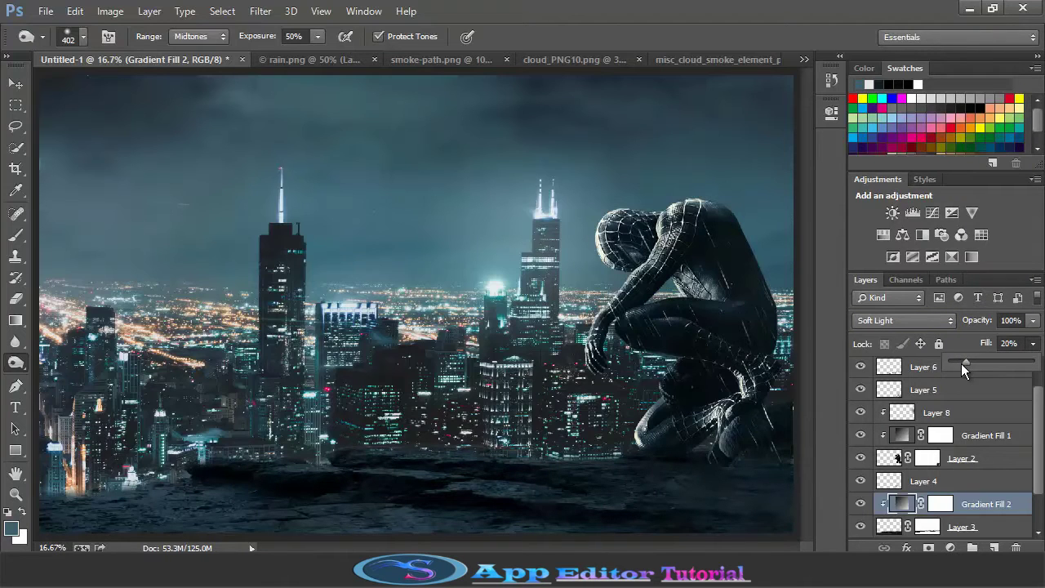
# - Darken the upper sky and outer edges of Layer 1 with a 402 px Burn brush on midtones at 50% exposure
pyautogui.click(995, 414)
pyautogui.click(991, 367)
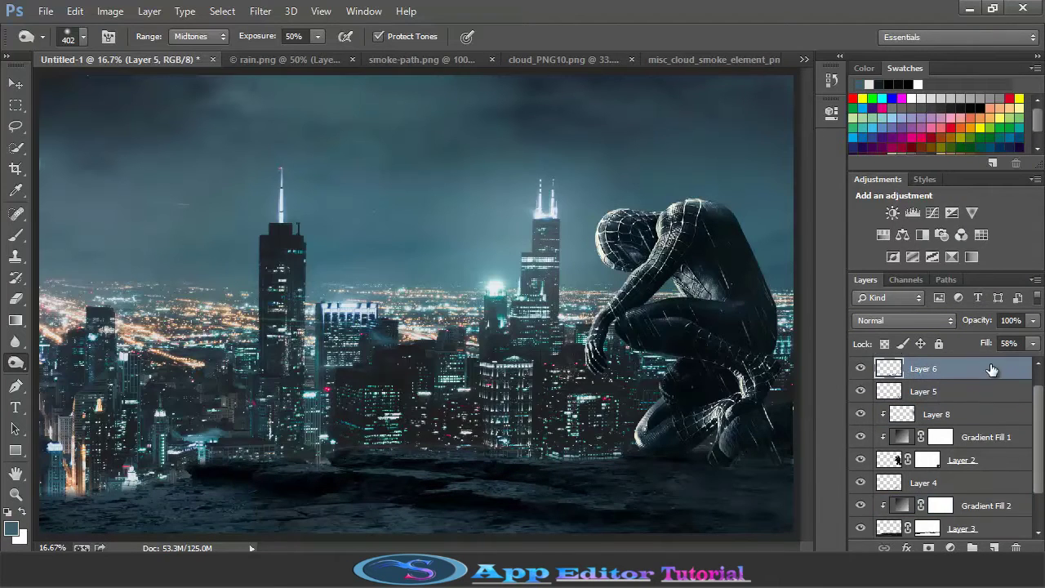
pyautogui.scroll(1, 987, 380)
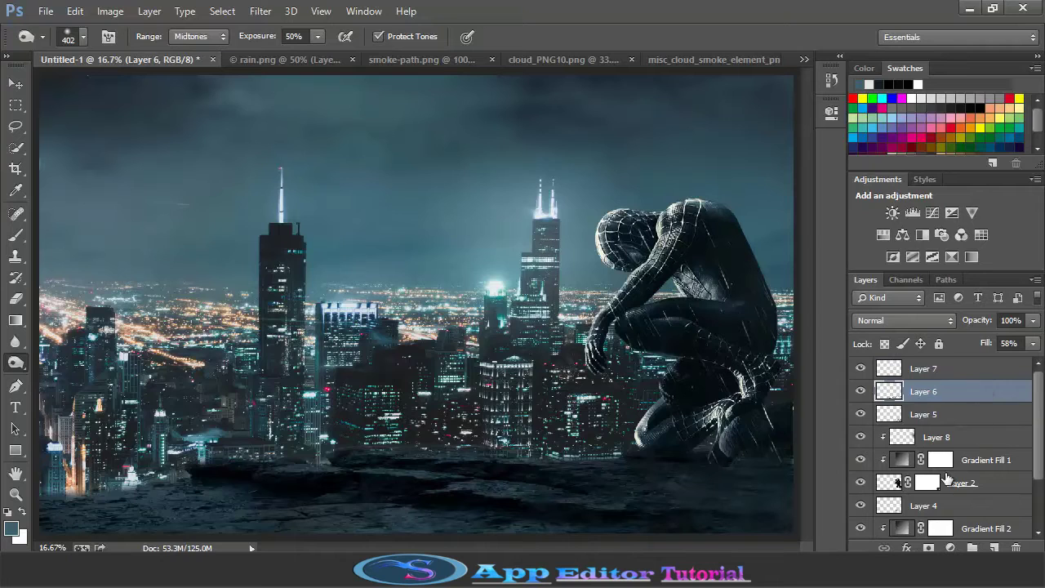
pyautogui.scroll(-3, 945, 479)
pyautogui.click(967, 503)
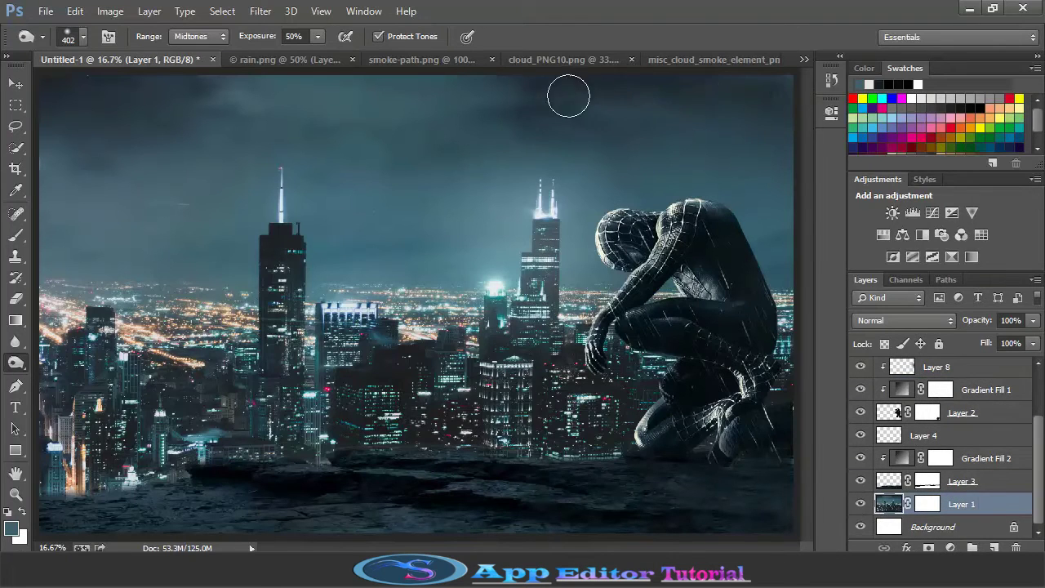
pyautogui.moveTo(567, 96); pyautogui.dragTo(740, 124)
pyautogui.moveTo(782, 256)
pyautogui.mouseDown()
pyautogui.moveTo(785, 346)
pyautogui.moveTo(784, 244)
pyautogui.moveTo(772, 211)
pyautogui.moveTo(750, 204)
pyautogui.moveTo(776, 160)
pyautogui.mouseUp()
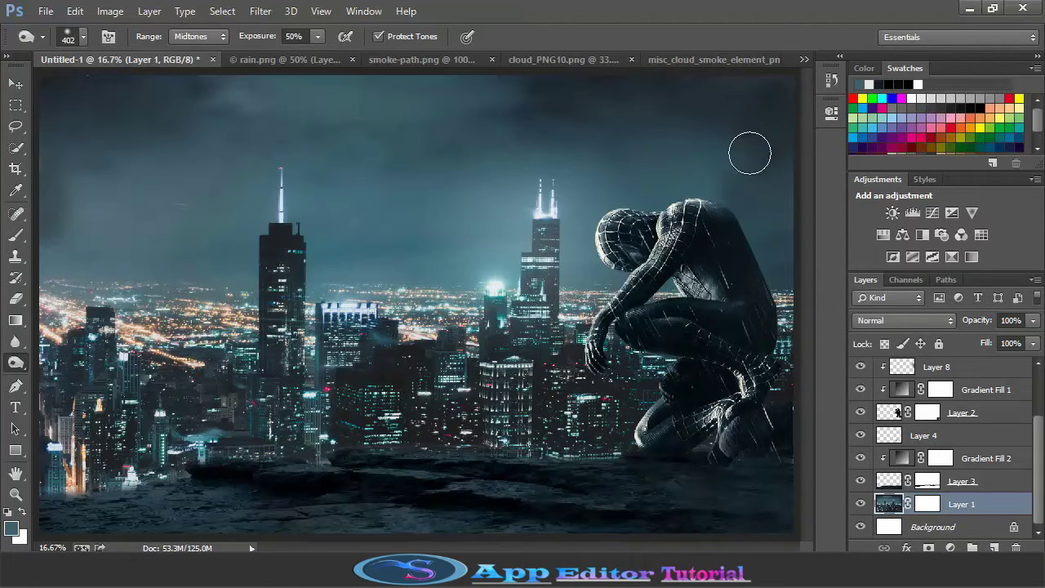
# - Place a cloud image at the top of the sky above the twin-spired tower, directly over Layer 1, and set its fill to 52%
pyautogui.click(282, 60)
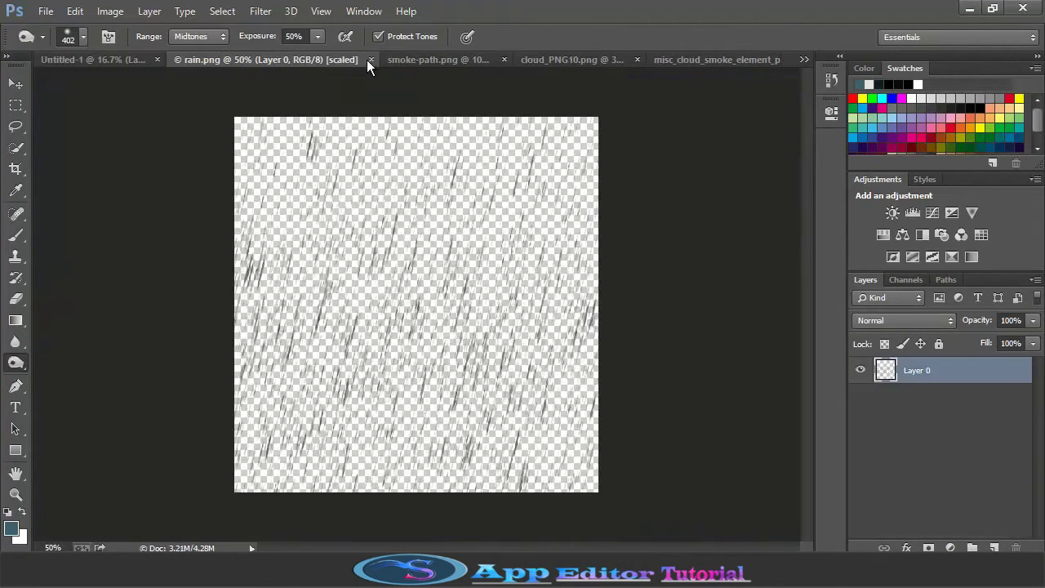
pyautogui.click(366, 59)
pyautogui.press('v')
pyautogui.moveTo(387, 280); pyautogui.dragTo(731, 149)
pyautogui.hotkey('ctrl', 't')
pyautogui.press('Return')
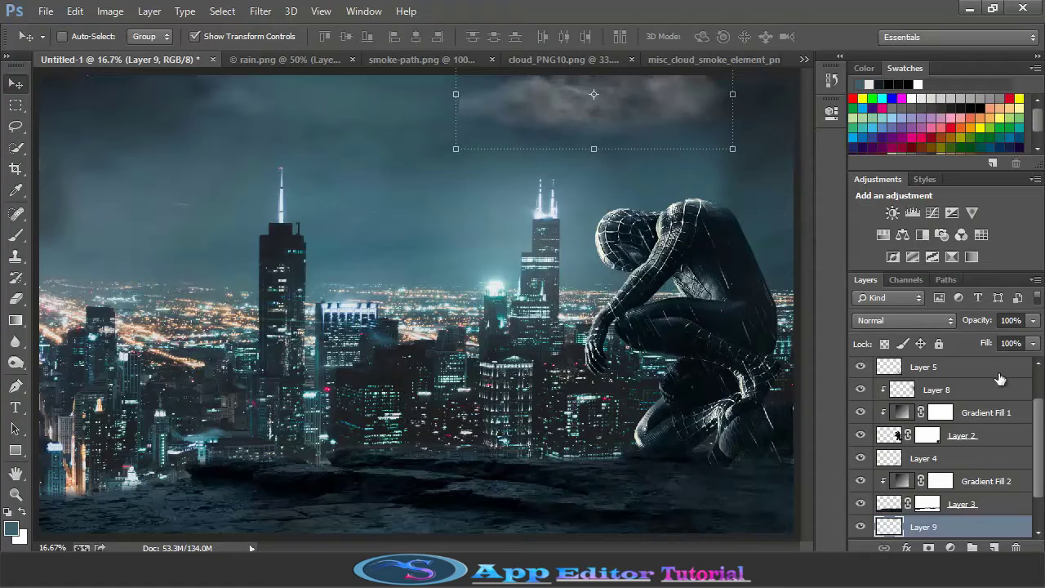
pyautogui.click(1032, 343)
pyautogui.moveTo(1033, 362); pyautogui.dragTo(993, 362)
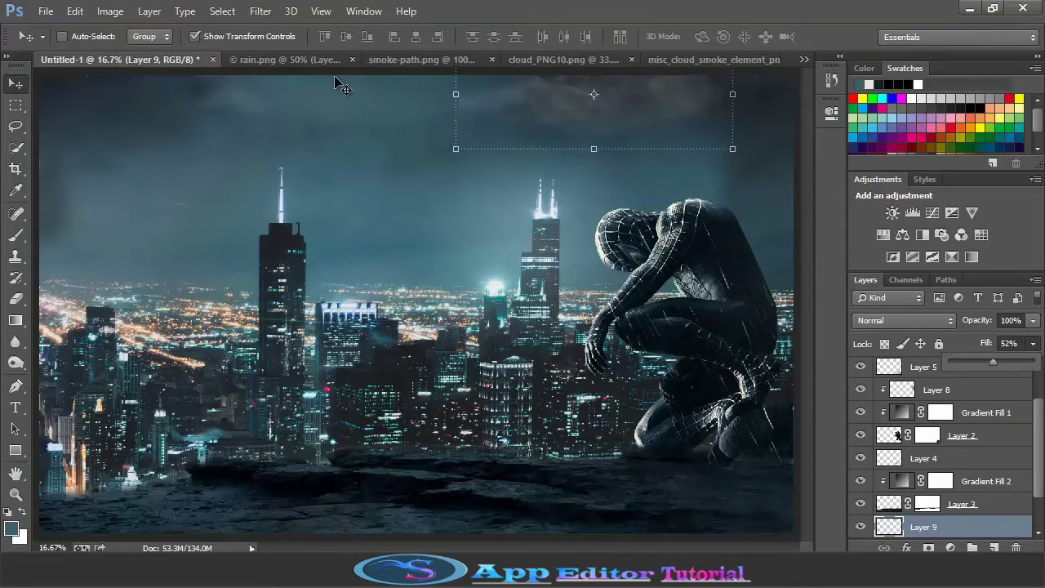
# - Place the smoke from smoke-path.png in the sky above the tall single-spired tower, transform it, and close the source file
pyautogui.click(285, 59)
pyautogui.click(457, 59)
pyautogui.click(495, 58)
pyautogui.click(485, 59)
pyautogui.moveTo(409, 243); pyautogui.dragTo(303, 133)
pyautogui.hotkey('ctrl', 't')
pyautogui.moveTo(457, 180); pyautogui.dragTo(463, 143)
pyautogui.click(736, 36)
# - Place the cloud from cloud_PNG10.png in the sky's upper-left corner above Layer 9, close its file and set its fill to 75%
pyautogui.scroll(-2, 917, 418)
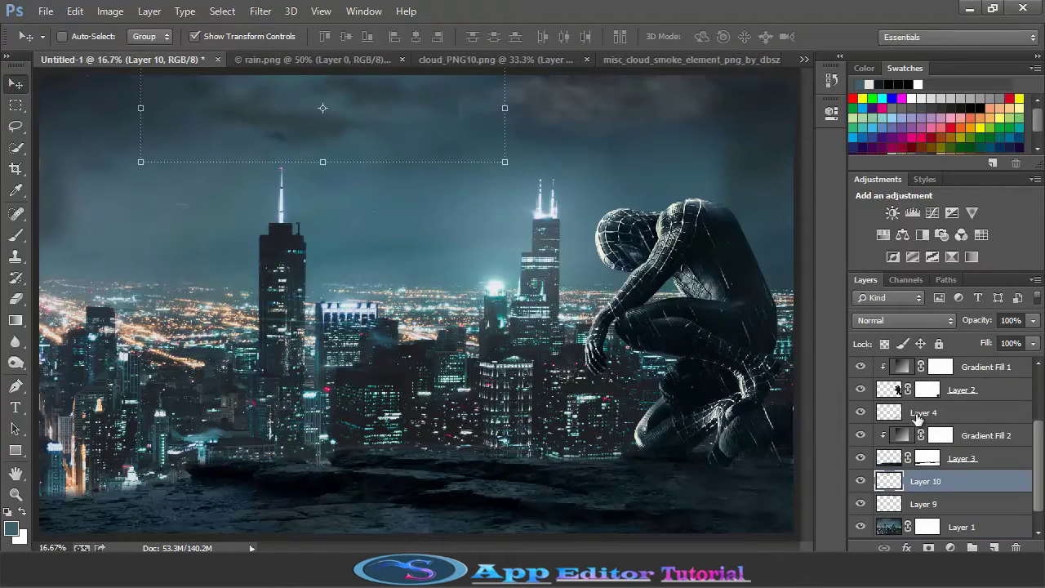
pyautogui.click(915, 506)
pyautogui.press('e')
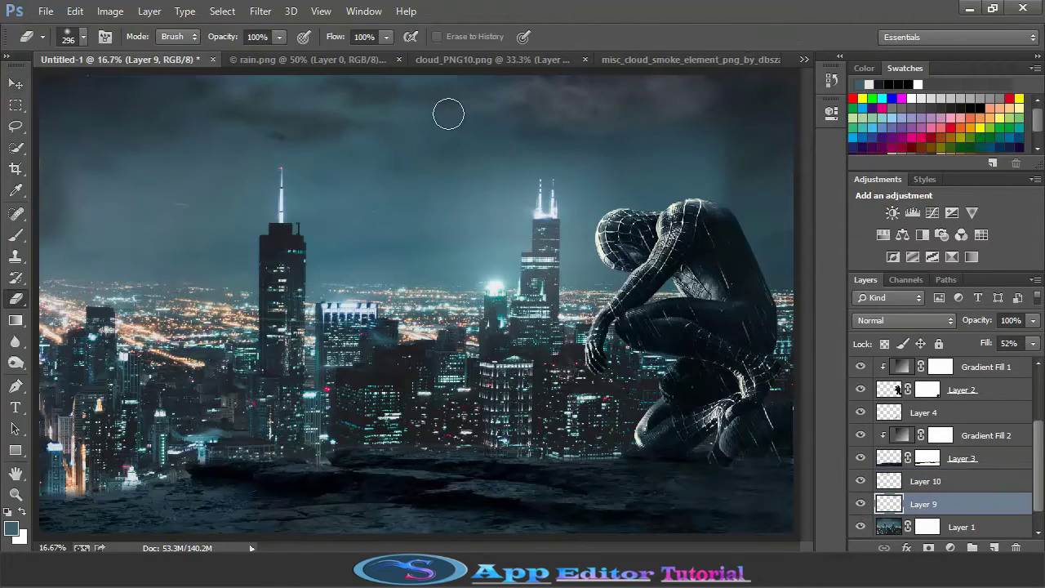
pyautogui.click(458, 58)
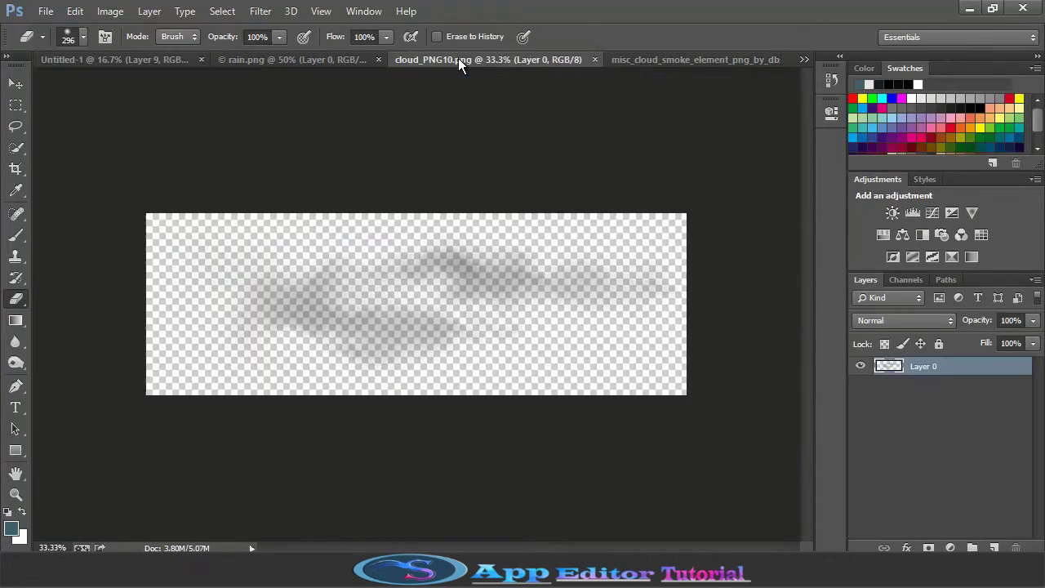
pyautogui.click(590, 60)
pyautogui.click(15, 83)
pyautogui.moveTo(417, 304); pyautogui.dragTo(150, 104)
pyautogui.hotkey('ctrl', 't')
pyautogui.click(737, 37)
pyautogui.click(1033, 343)
pyautogui.moveTo(1030, 361); pyautogui.dragTo(1012, 367)
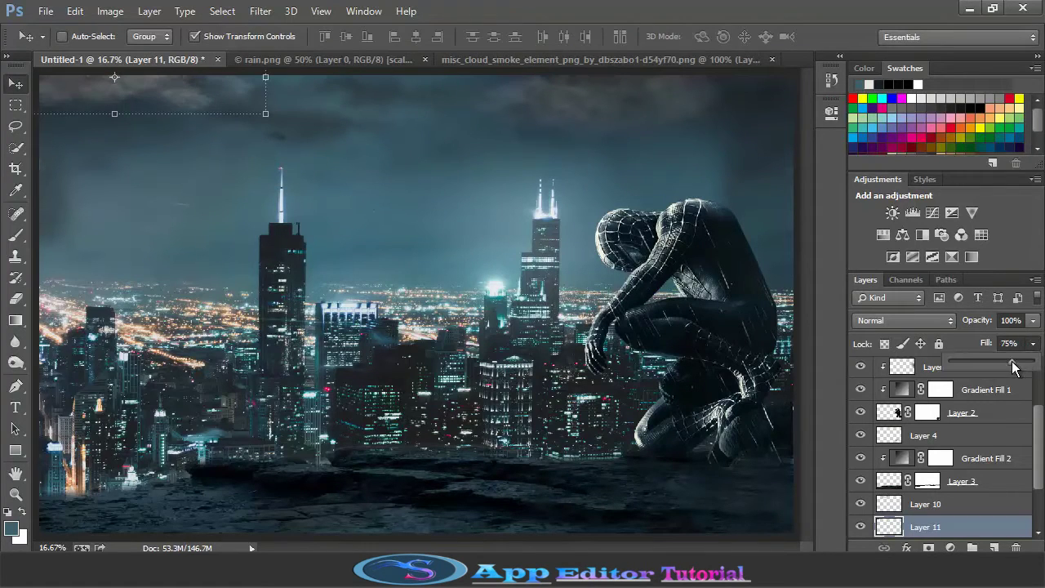
# - Close the misc_cloud_smoke_element source file and place the rain from rain.png in the sky between the two towers
pyautogui.click(502, 60)
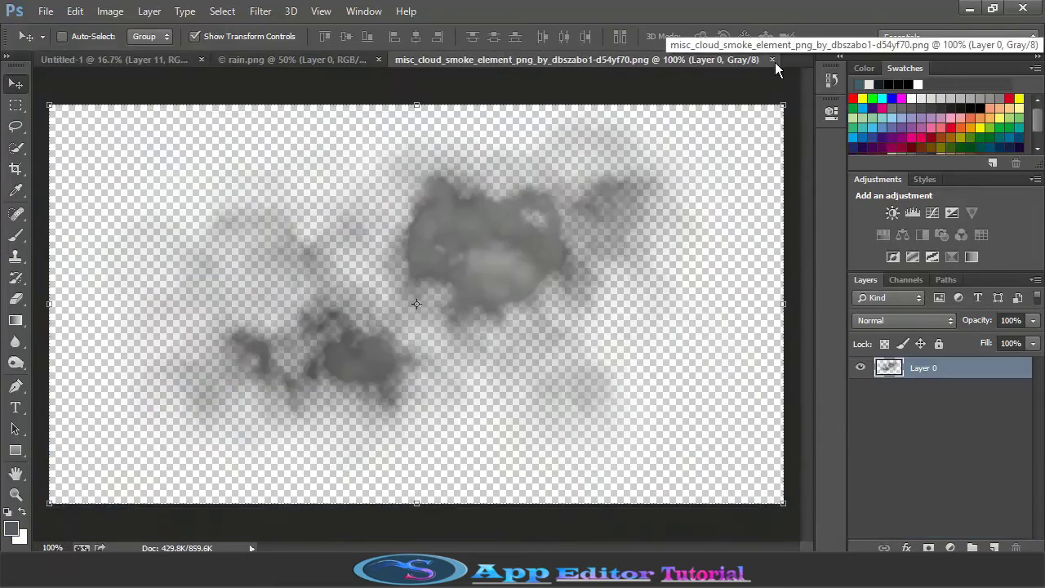
pyautogui.click(771, 60)
pyautogui.moveTo(414, 222)
pyautogui.mouseDown()
pyautogui.moveTo(140, 63)
pyautogui.moveTo(432, 233)
pyautogui.mouseUp()
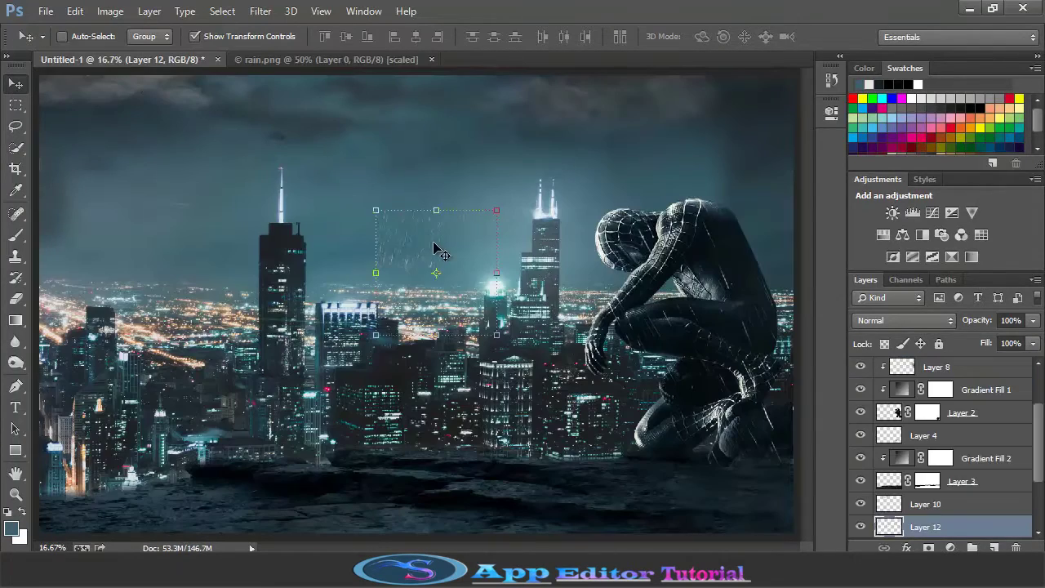
# - Stretch the rain over the whole canvas, apply the transform, and move its layer above Layer 7 at the head of the stack
pyautogui.moveTo(373, 206); pyautogui.dragTo(340, 202)
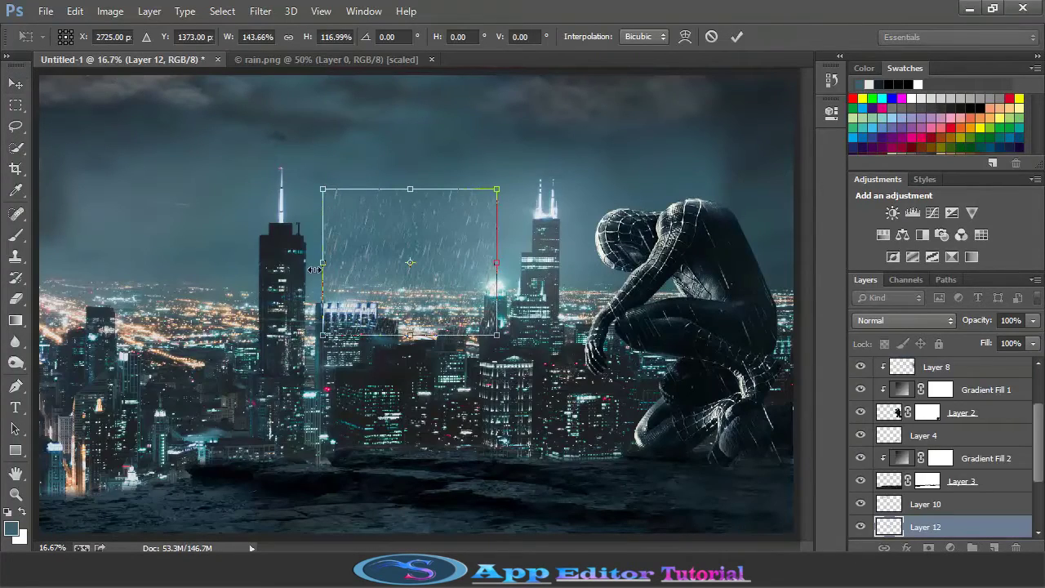
pyautogui.moveTo(314, 270); pyautogui.dragTo(39, 263)
pyautogui.moveTo(268, 189); pyautogui.dragTo(267, 76)
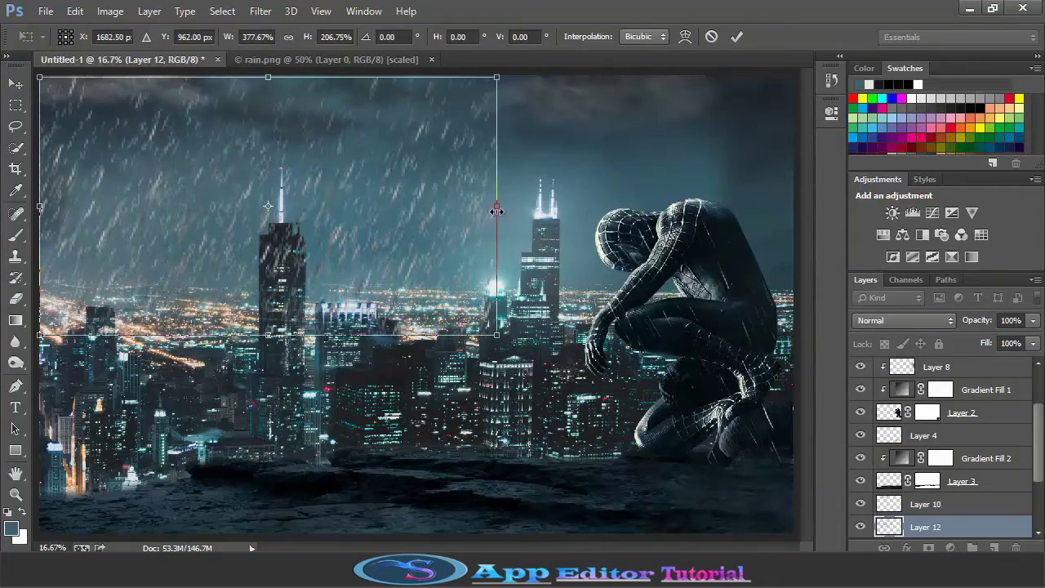
pyautogui.moveTo(497, 211); pyautogui.dragTo(794, 208)
pyautogui.moveTo(413, 344); pyautogui.dragTo(415, 533)
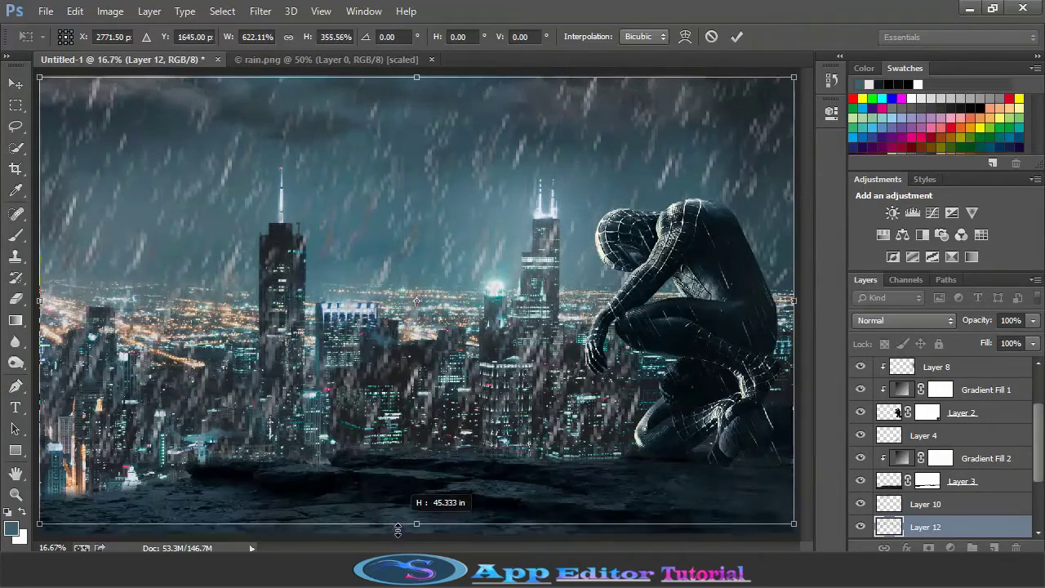
pyautogui.click(736, 36)
pyautogui.moveTo(972, 530); pyautogui.dragTo(973, 374)
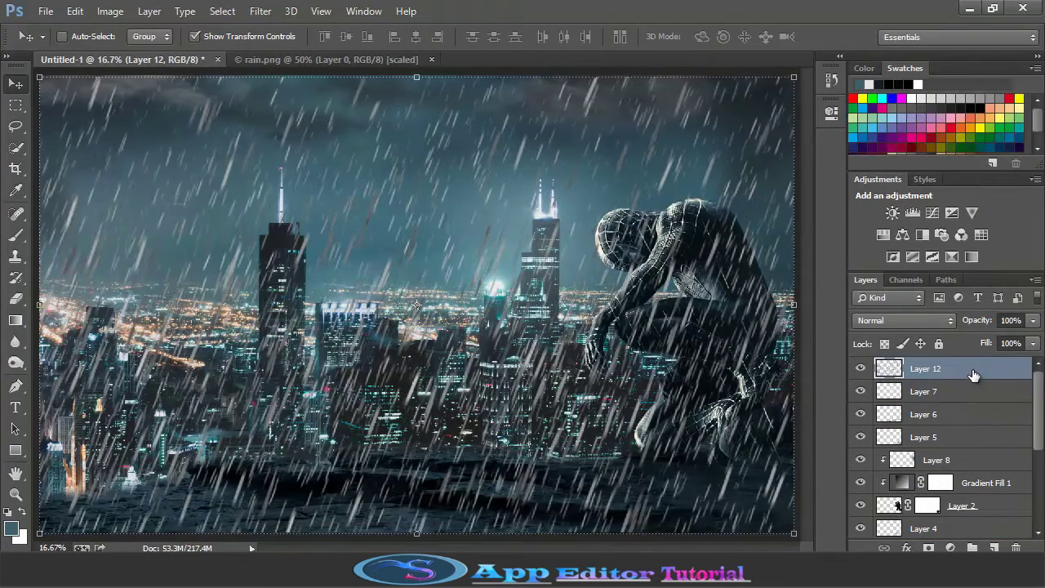
# - Tint the rain layer with a Cyan photo filter at 63% density, keeping luminosity preserved
pyautogui.click(110, 11)
pyautogui.moveTo(224, 51)
pyautogui.click(350, 179)
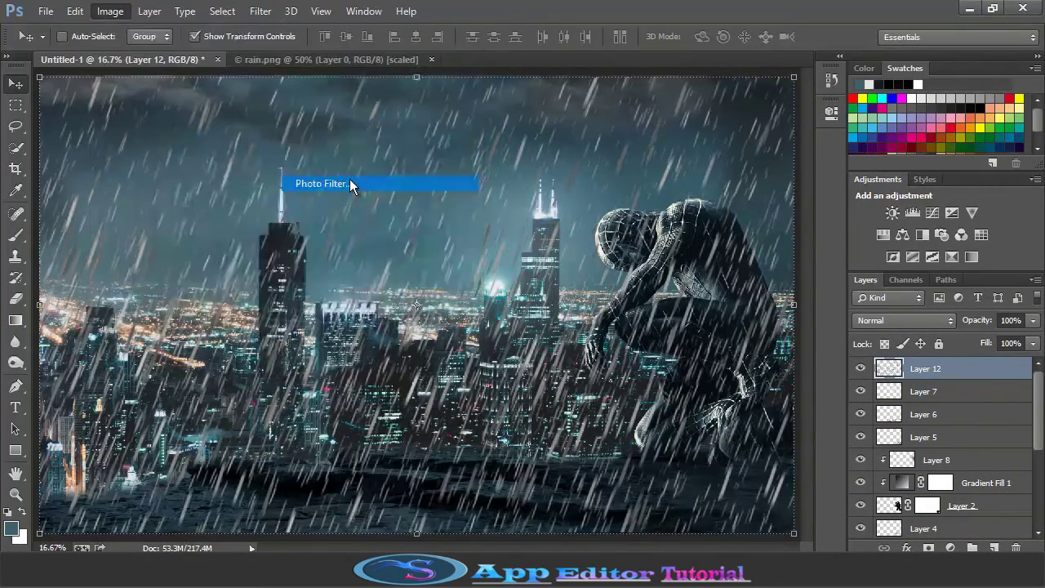
pyautogui.click(343, 189)
pyautogui.click(270, 361)
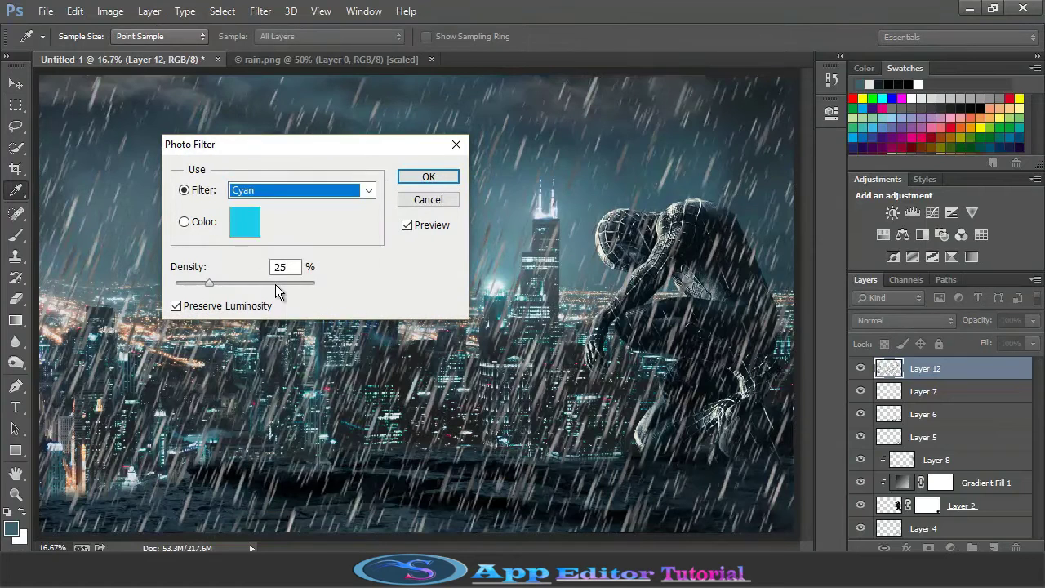
pyautogui.moveTo(275, 284); pyautogui.dragTo(241, 291)
pyautogui.moveTo(357, 156); pyautogui.dragTo(552, 358)
pyautogui.click(490, 393)
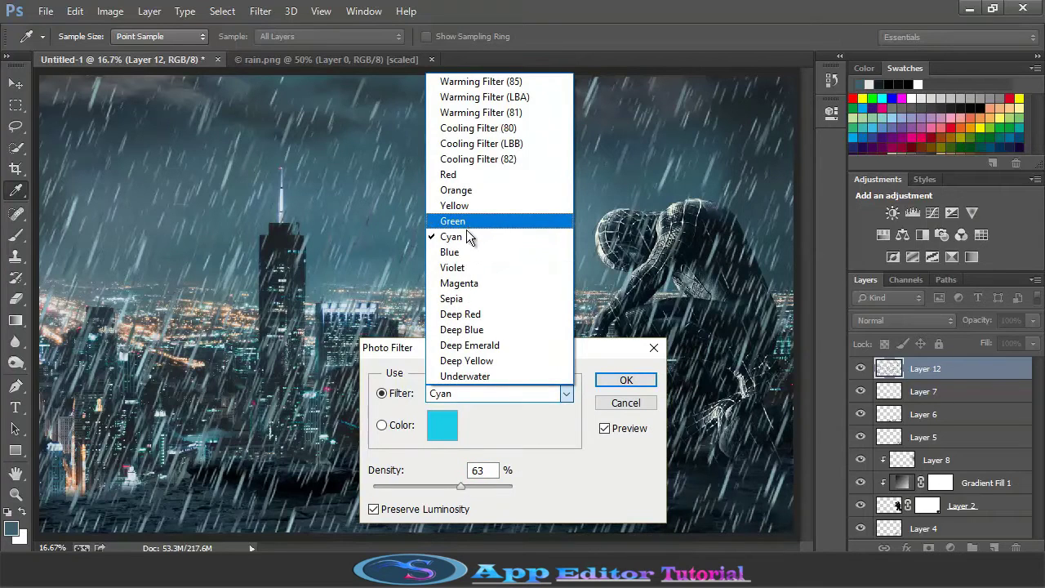
pyautogui.click(468, 252)
pyautogui.click(515, 392)
pyautogui.click(469, 236)
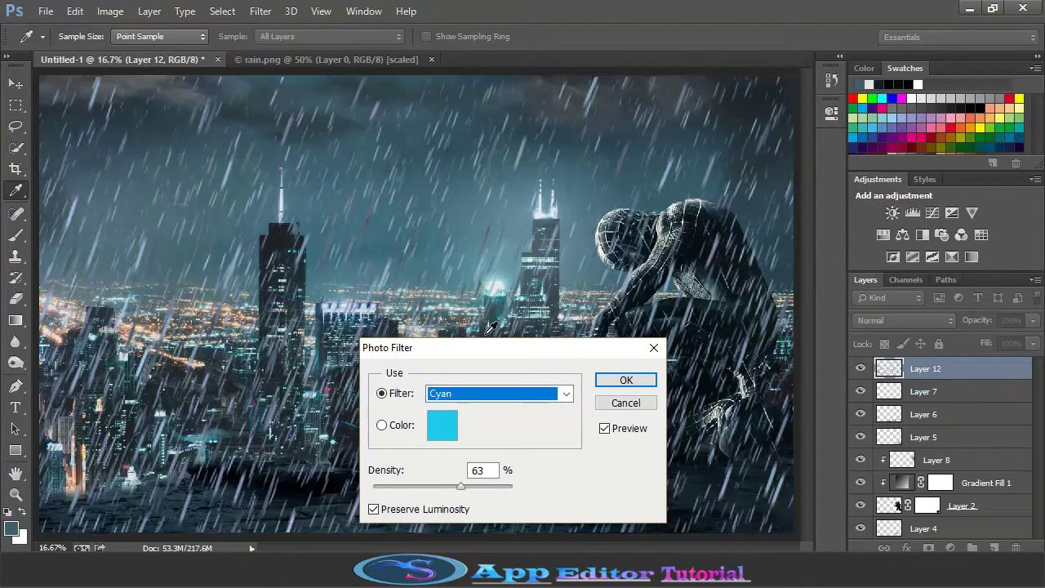
pyautogui.click(625, 380)
pyautogui.press('v')
# - Compare the image with and without the rain, and set the rain layer's fill to 40%
pyautogui.click(860, 369)
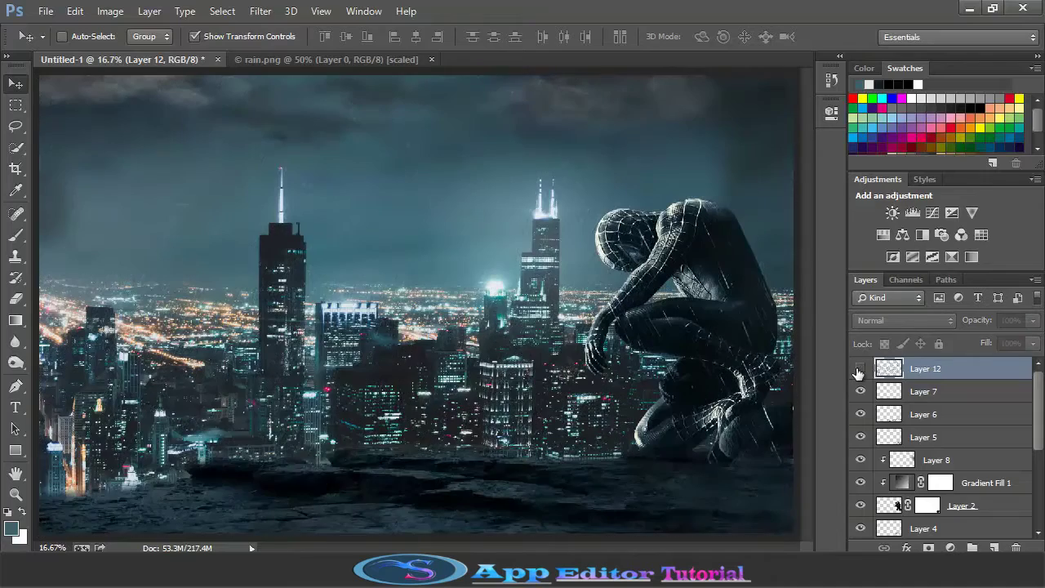
pyautogui.click(860, 369)
pyautogui.click(1033, 343)
pyautogui.moveTo(1001, 363); pyautogui.dragTo(984, 364)
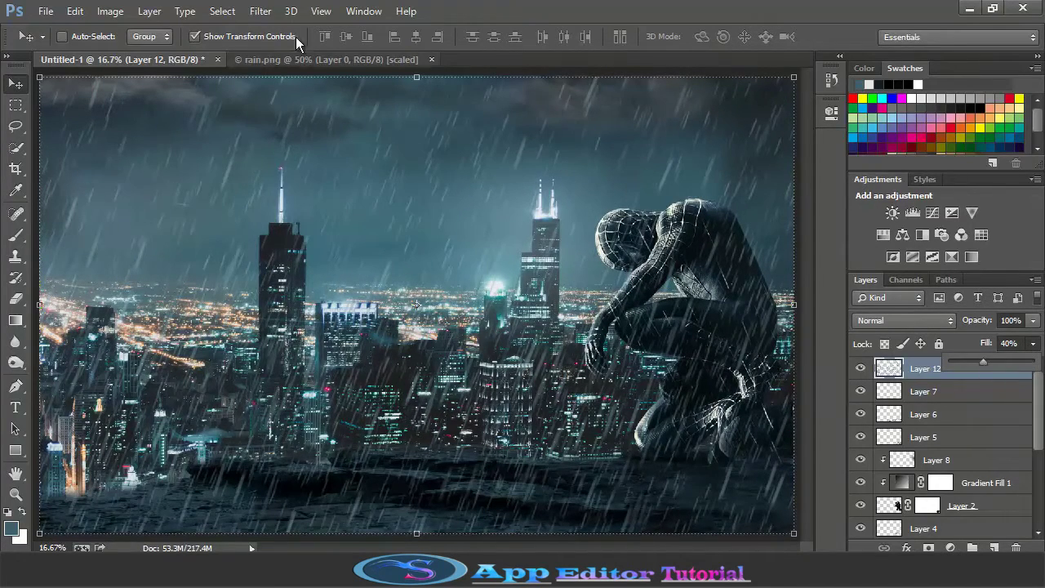
# - Soften the rain on Layer 12 with a Box Blur of 1 pixel radius
pyautogui.click(260, 11)
pyautogui.moveTo(368, 191)
pyautogui.click(508, 291)
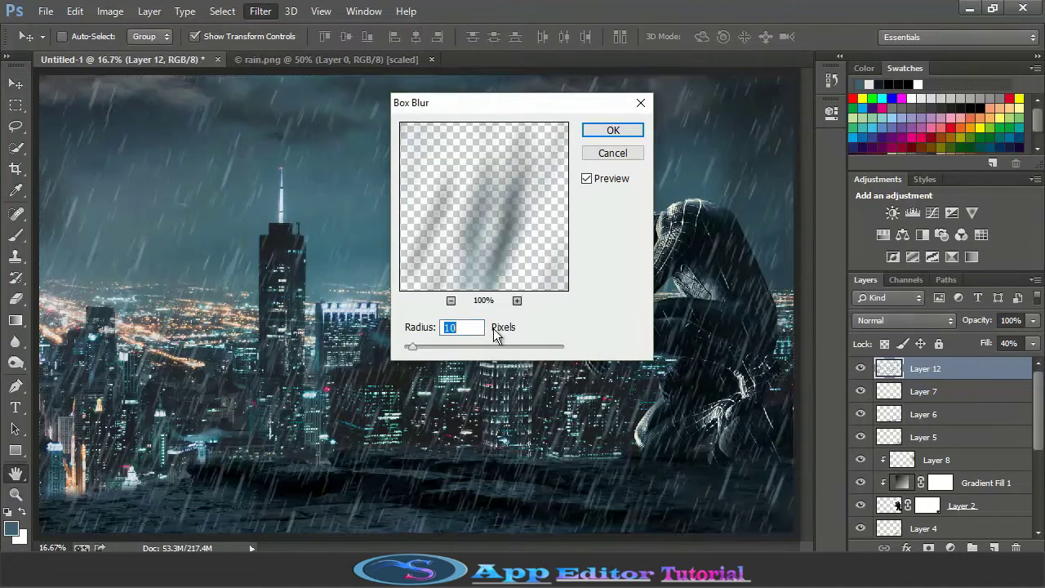
pyautogui.press('BackSpace')
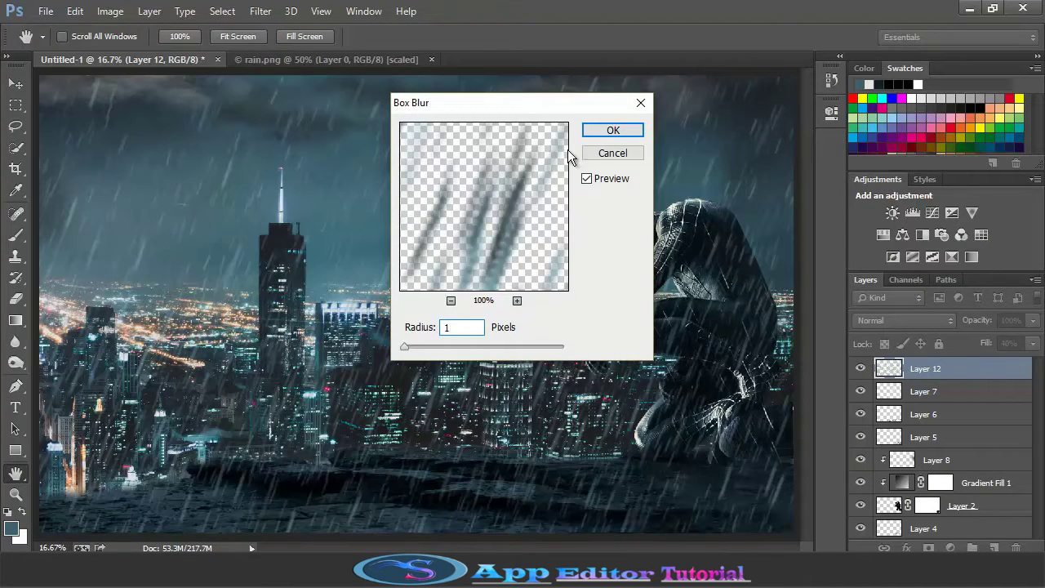
pyautogui.press('Return')
# - Set the rain layer's fill to 28% and hide the layer
pyautogui.click(1032, 343)
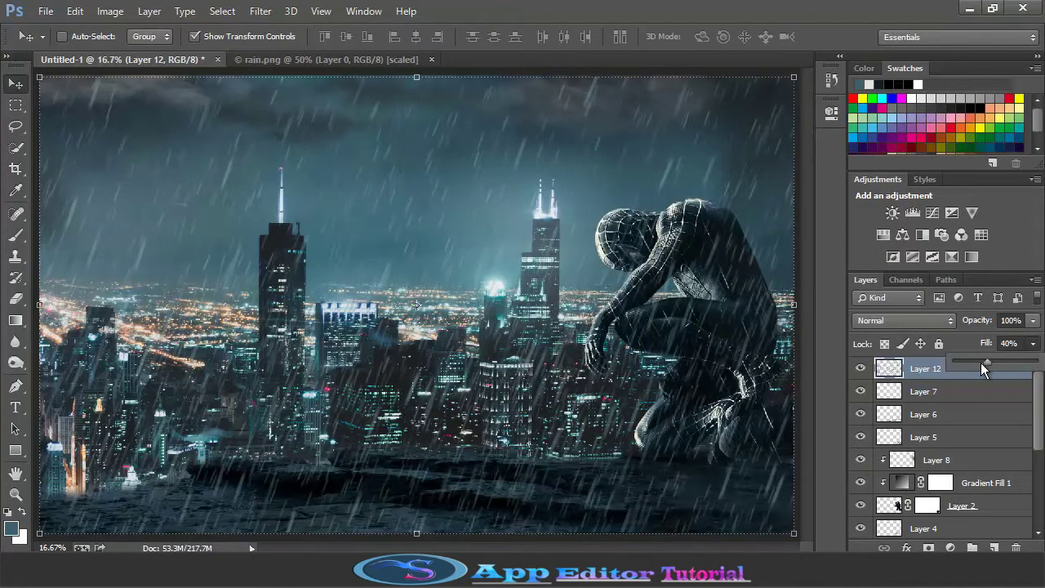
pyautogui.click(860, 368)
pyautogui.click(860, 368)
pyautogui.click(860, 368)
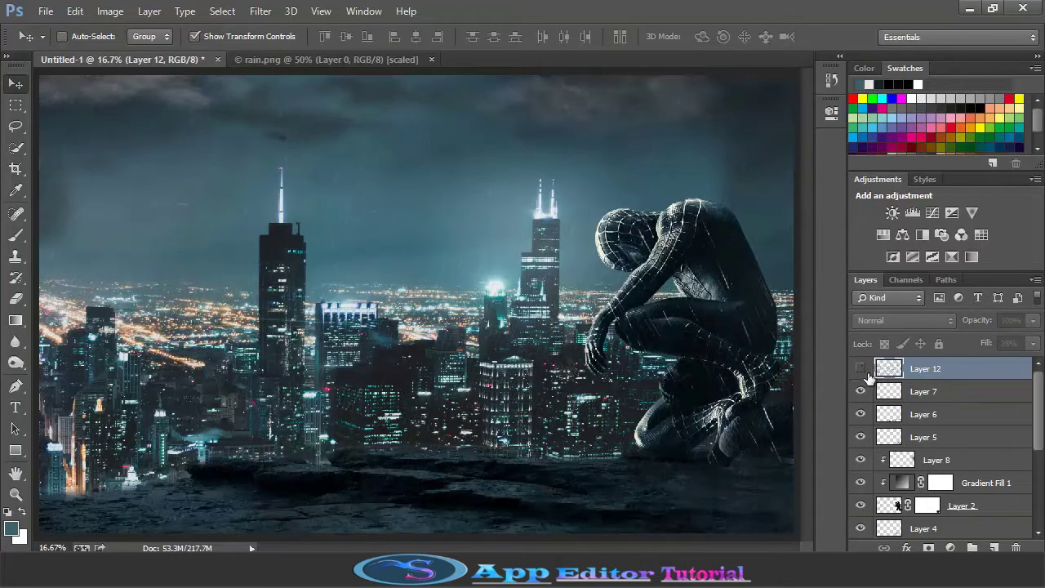
# - Add a Color Balance adjustment above the figure's Layer 2, adjust the midtones' cyan-red and magenta-green balance slightly, and lower the adjustment's fill
pyautogui.click(890, 506)
pyautogui.click(949, 548)
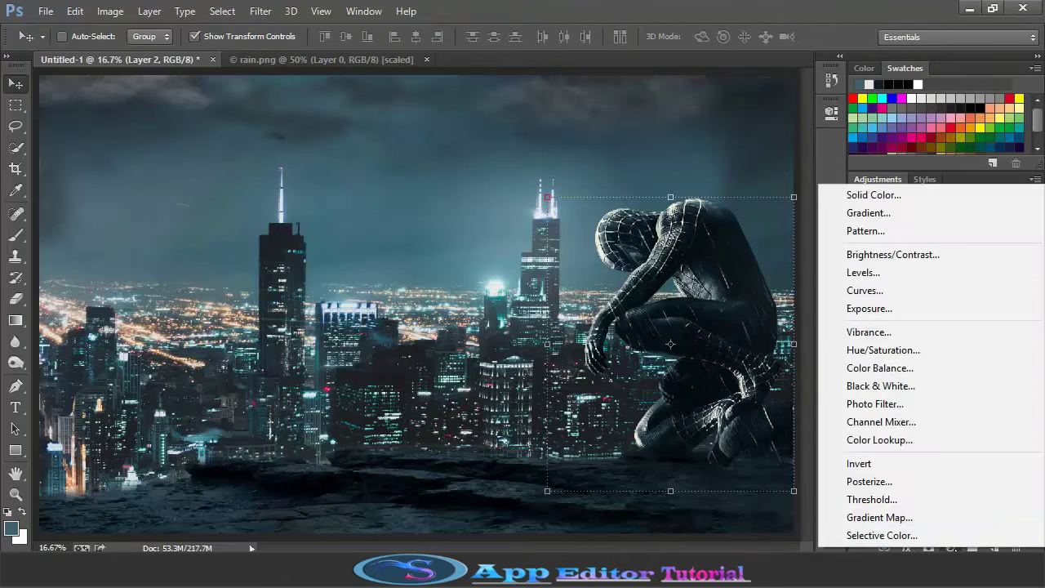
pyautogui.click(885, 368)
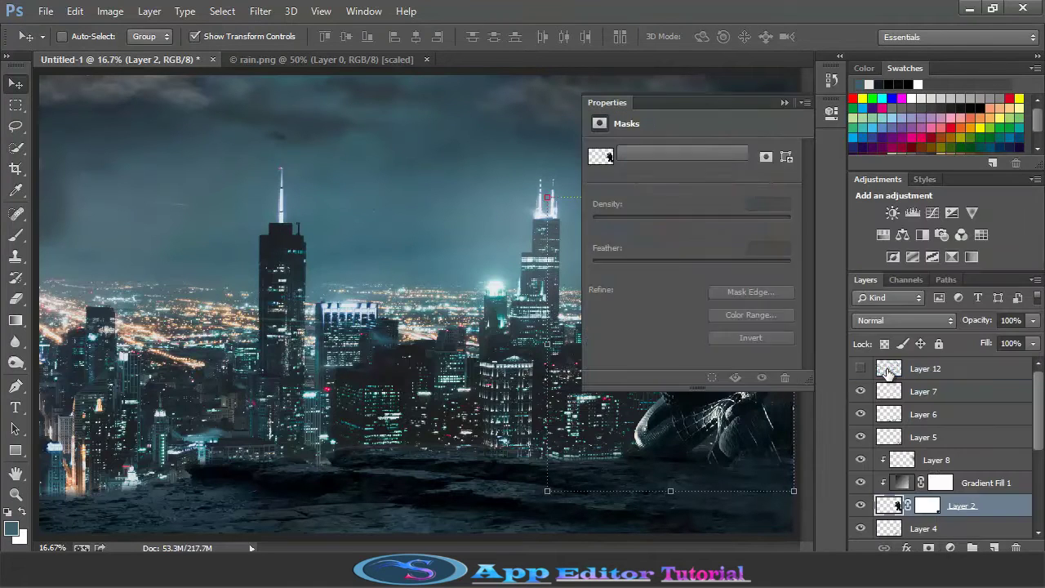
pyautogui.moveTo(713, 103); pyautogui.dragTo(363, 111)
pyautogui.click(338, 388)
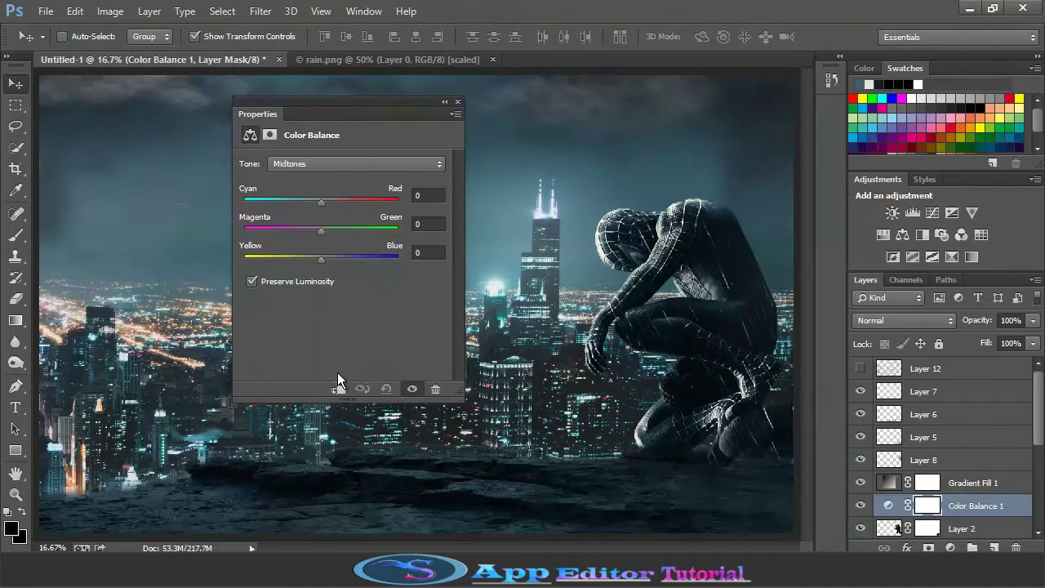
pyautogui.click(314, 202)
pyautogui.moveTo(314, 229); pyautogui.dragTo(323, 235)
pyautogui.click(457, 102)
pyautogui.moveTo(1033, 347); pyautogui.dragTo(991, 360)
# - Add a dark teal Solid Color fill layer directly above Layer 12
pyautogui.click(991, 394)
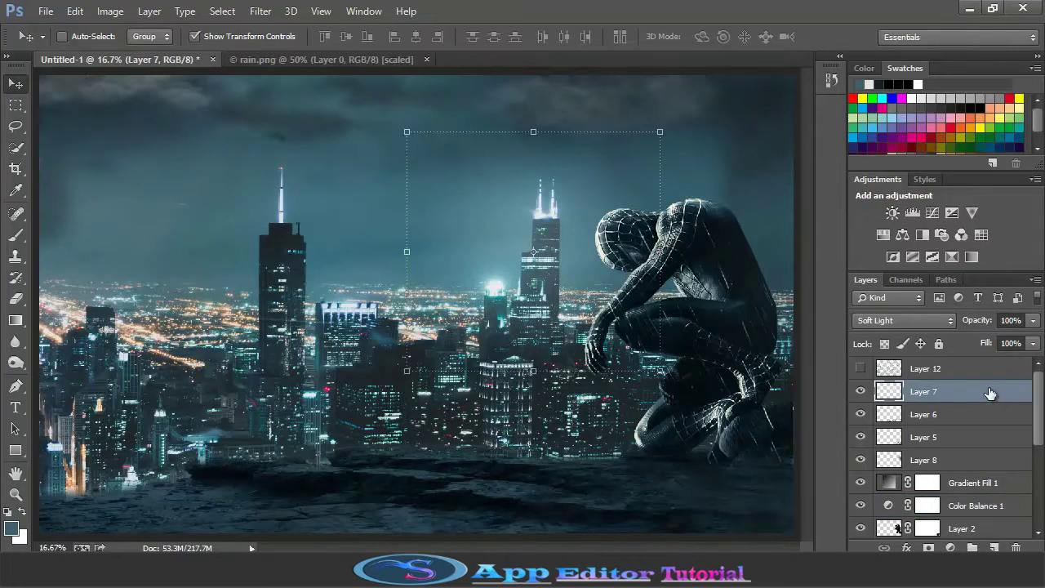
pyautogui.click(985, 371)
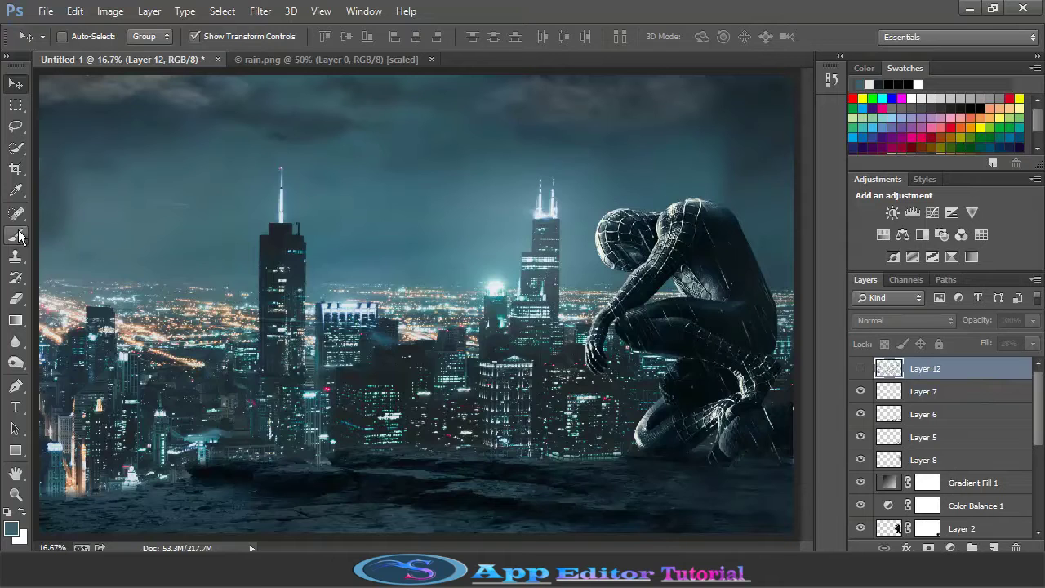
pyautogui.click(16, 189)
pyautogui.click(951, 547)
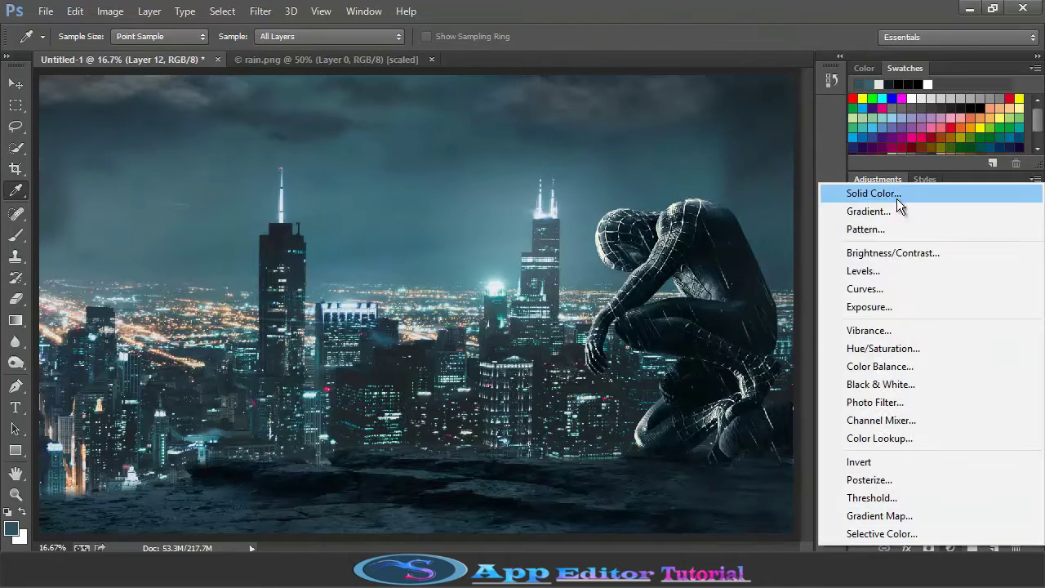
pyautogui.click(896, 198)
pyautogui.click(683, 123)
# - Set Color Fill 1 to Soft Light blending with 46% fill, and show the rain on Layer 12 again
pyautogui.click(904, 320)
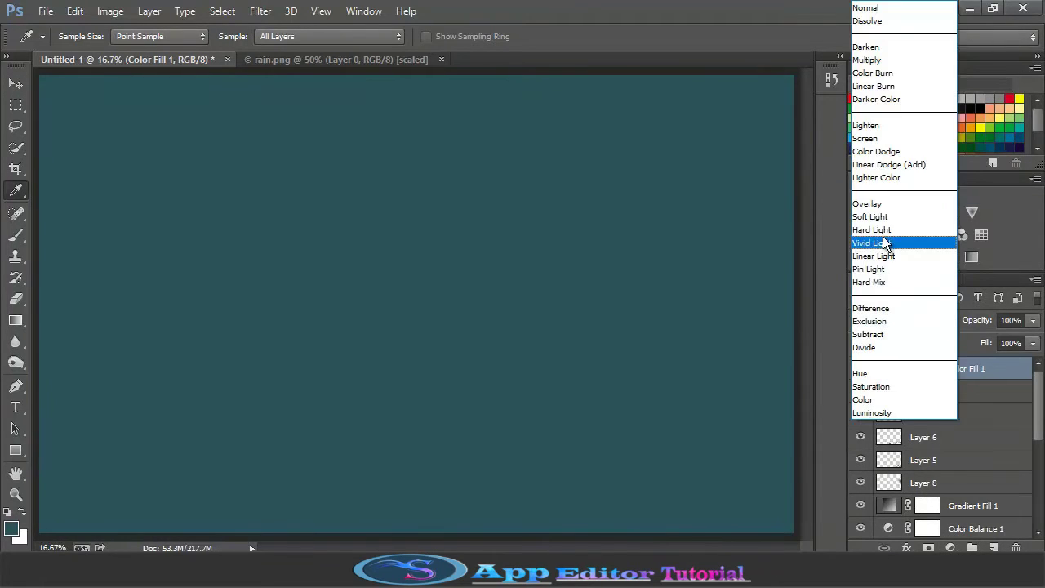
pyautogui.click(882, 224)
pyautogui.moveTo(1031, 346); pyautogui.dragTo(994, 364)
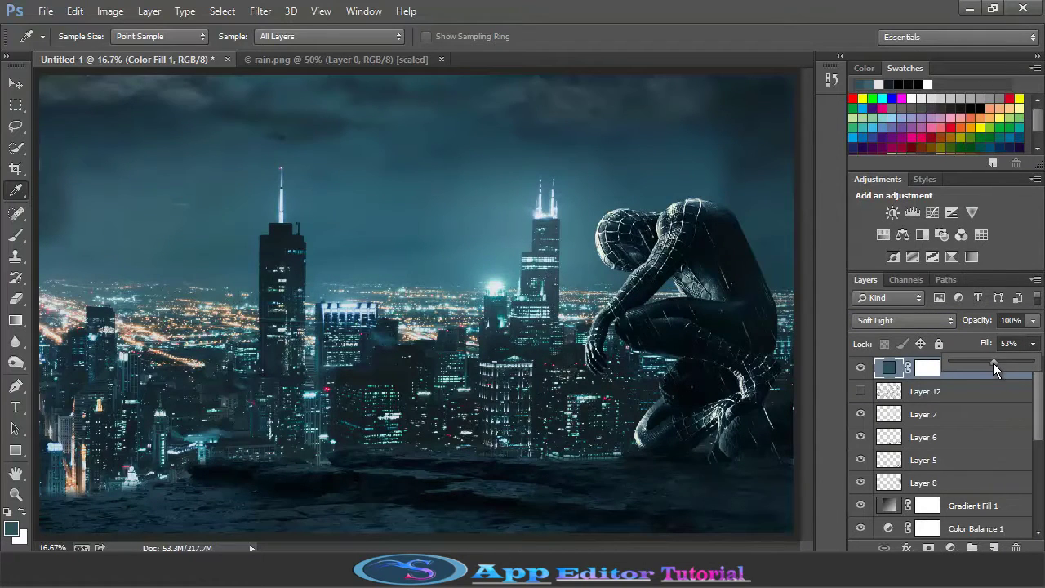
pyautogui.moveTo(988, 362); pyautogui.dragTo(986, 363)
pyautogui.click(860, 391)
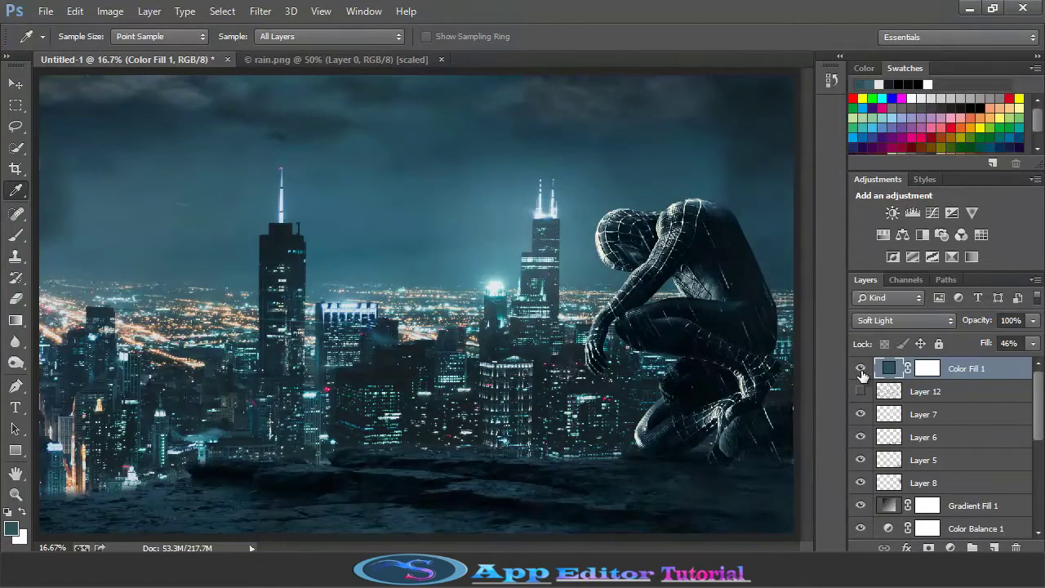
pyautogui.click(906, 399)
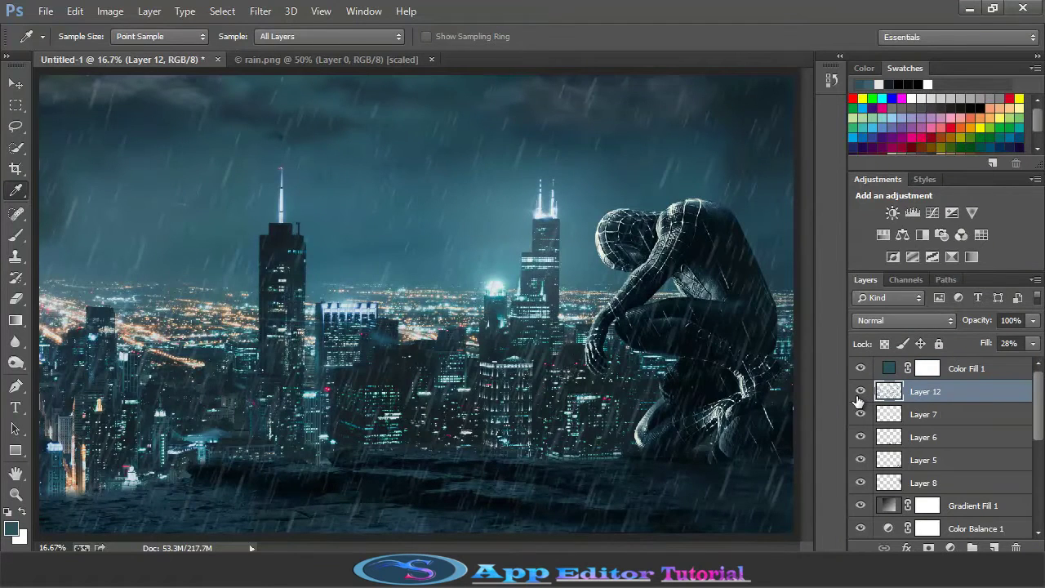
# - Activate the Burn tool and, after picking the rocks on Layer 3, select the Color Fill 1 layer
pyautogui.press('o')
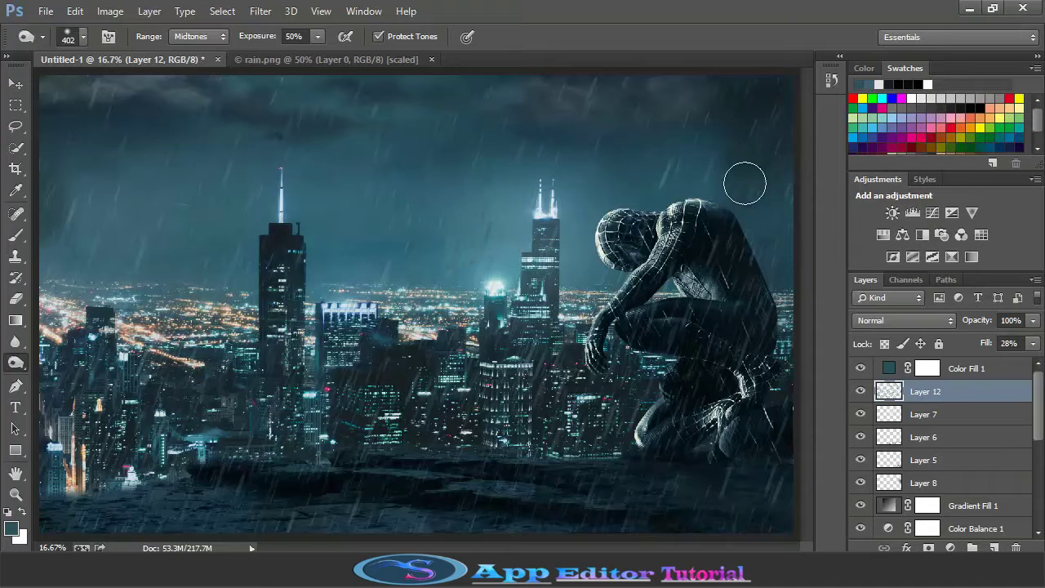
pyautogui.keyDown('ctrl'); pyautogui.click(660, 480); pyautogui.keyUp('ctrl')
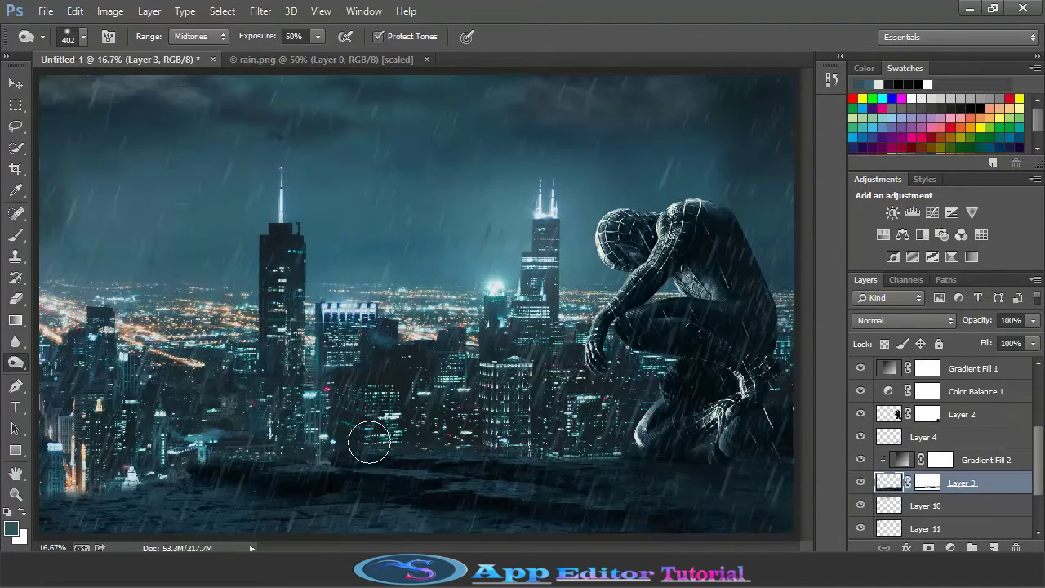
pyautogui.scroll(3, 939, 424)
pyautogui.click(984, 370)
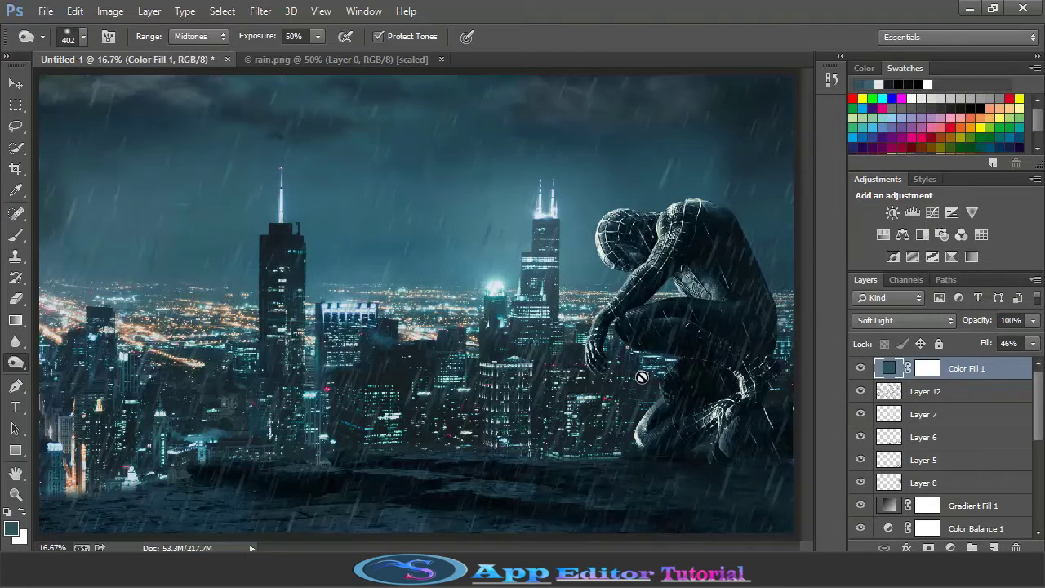